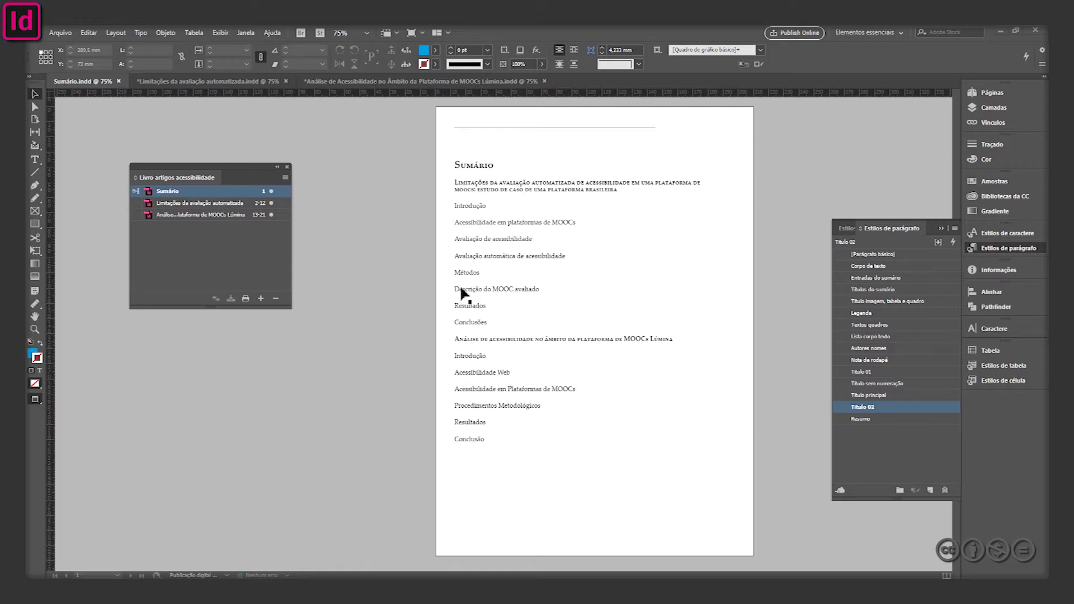
Step: Look through the Limitações da avaliação automatizada document, checking that its text frames are threaded and its images anchored
{"action": "left_click", "coordinate": [206, 81]}
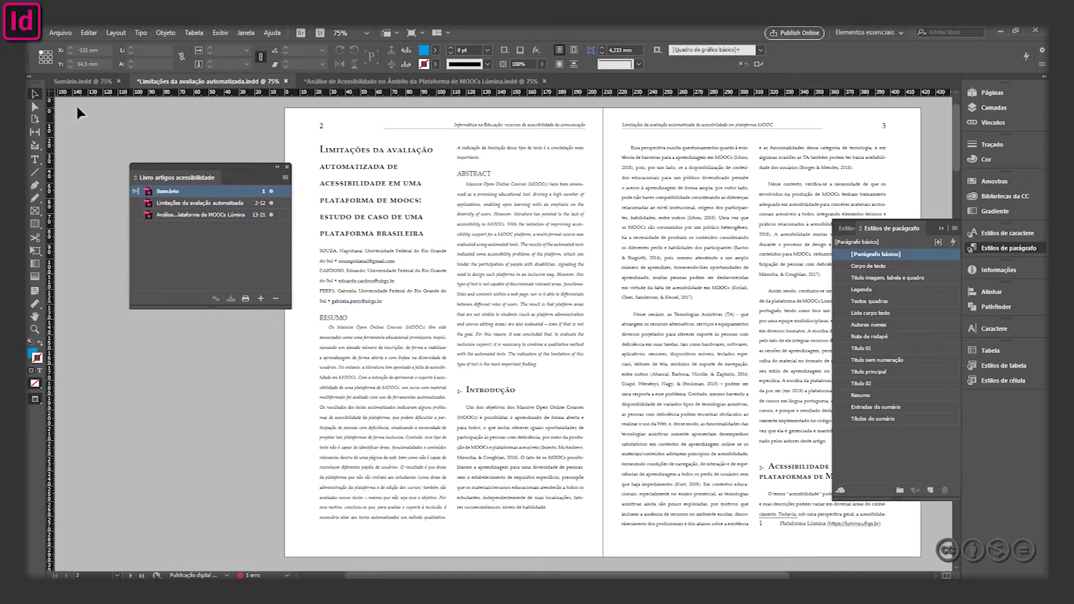
{"action": "left_click", "coordinate": [82, 82]}
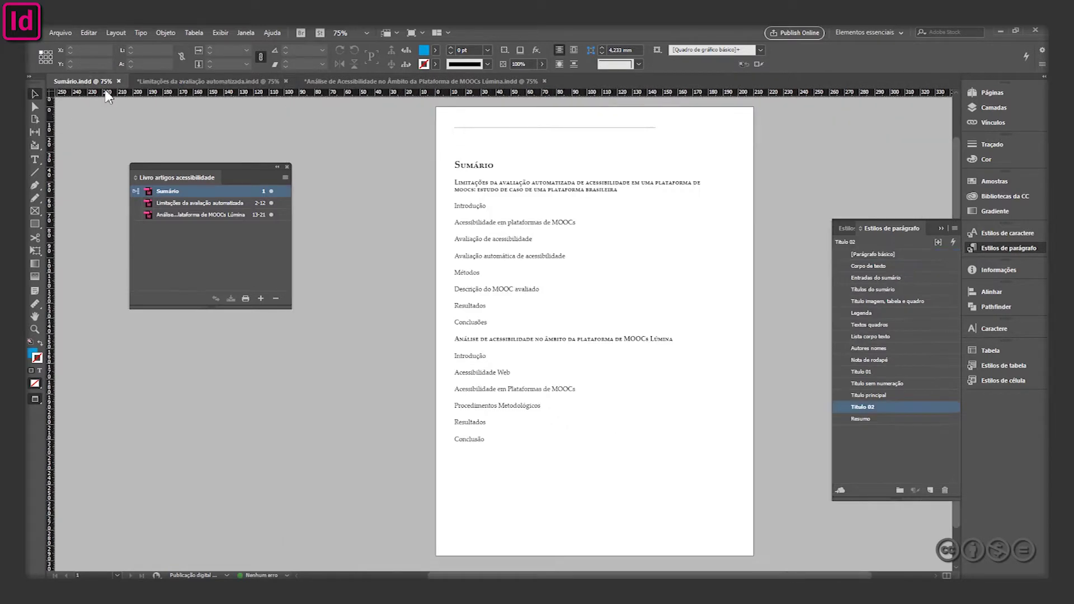
{"action": "left_click", "coordinate": [177, 81]}
{"action": "scroll", "coordinate": [448, 395], "scroll_direction": "down", "scroll_amount": 3}
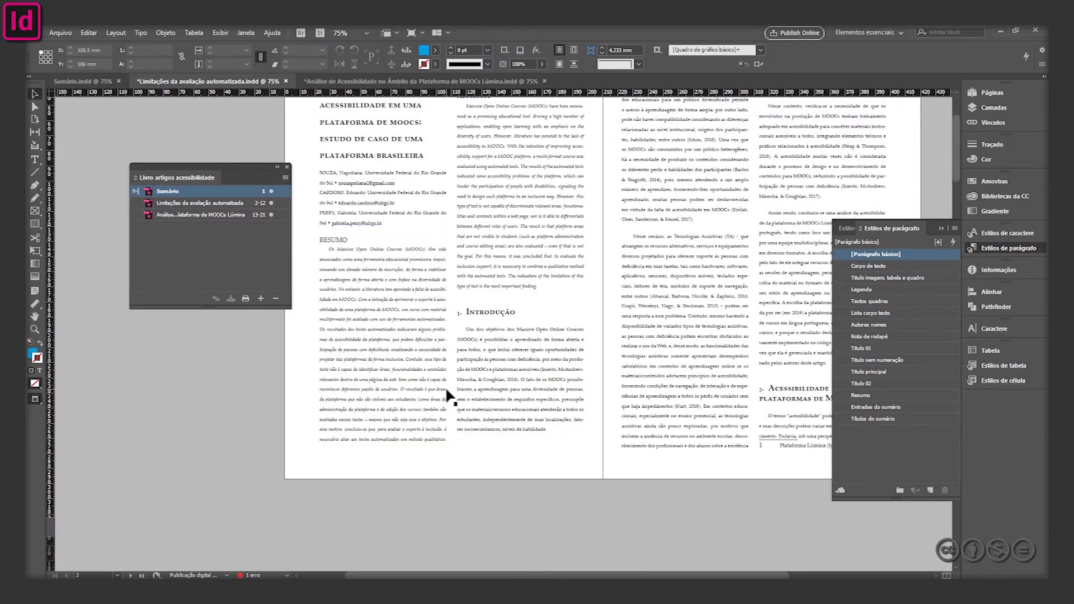
{"action": "scroll", "coordinate": [448, 395], "scroll_direction": "down", "scroll_amount": 2}
{"action": "left_click", "coordinate": [445, 382]}
{"action": "scroll", "coordinate": [674, 376], "scroll_direction": "down", "scroll_amount": 1}
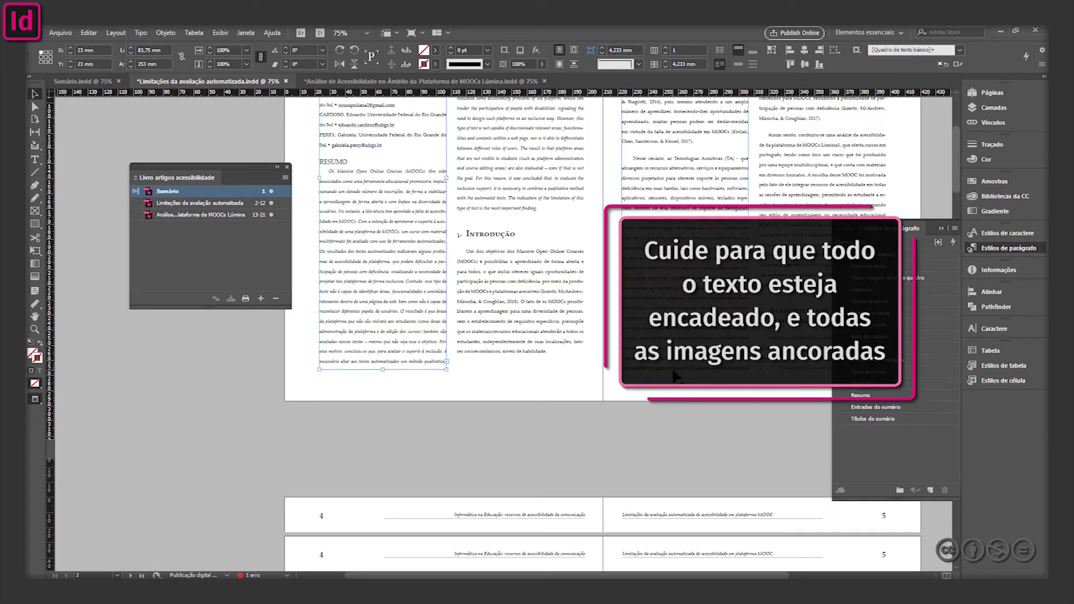
{"action": "scroll", "coordinate": [675, 376], "scroll_direction": "down", "scroll_amount": 10}
{"action": "scroll", "coordinate": [675, 375], "scroll_direction": "down", "scroll_amount": 1}
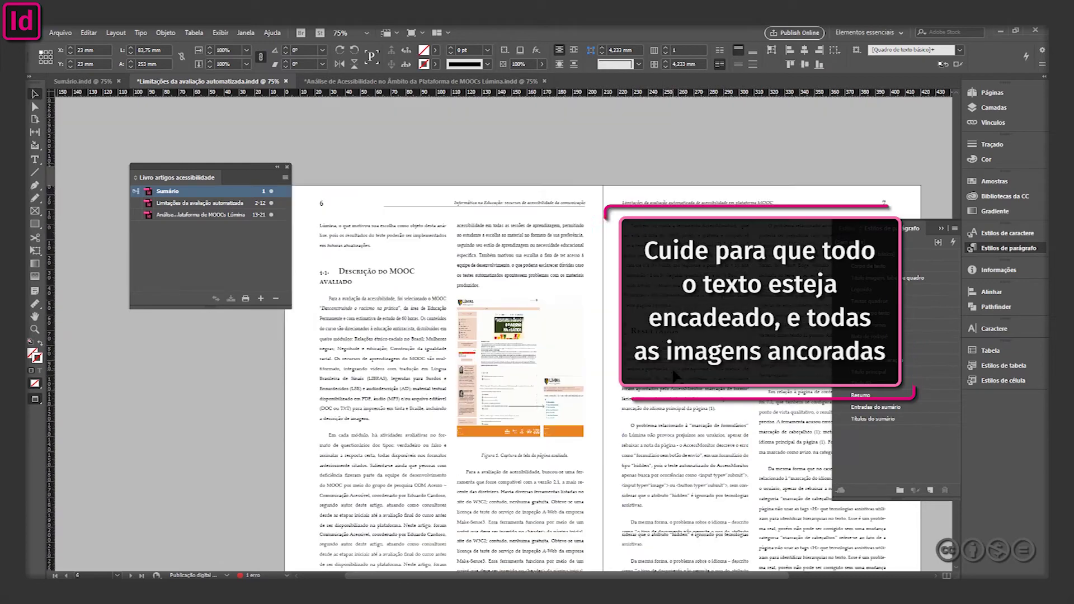
{"action": "left_click", "coordinate": [557, 305]}
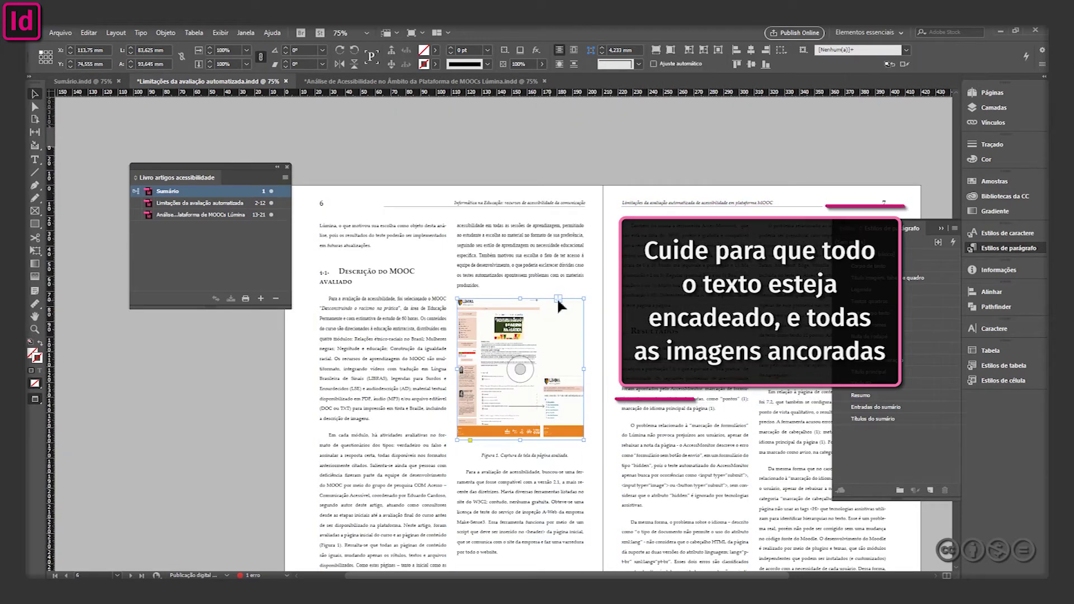
{"action": "scroll", "coordinate": [508, 379], "scroll_direction": "down", "scroll_amount": 6}
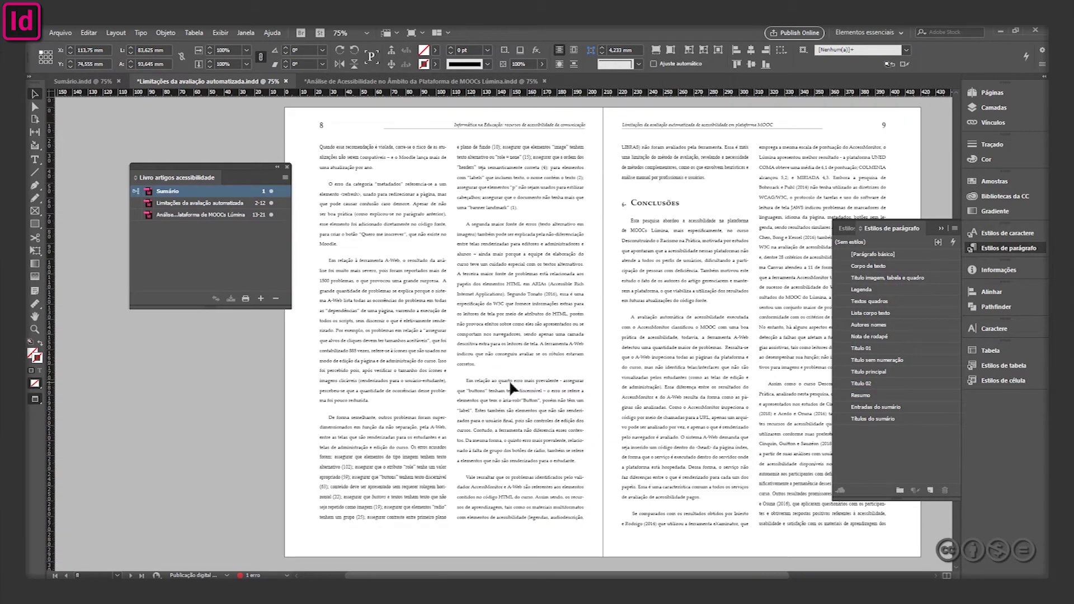
{"action": "scroll", "coordinate": [508, 379], "scroll_direction": "down", "scroll_amount": 8}
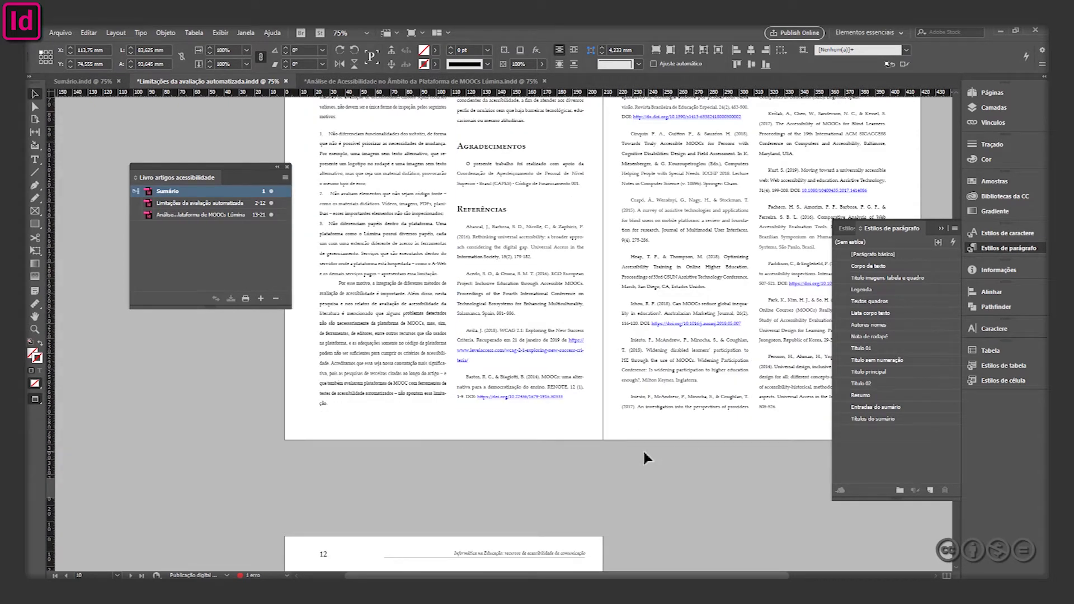
{"action": "scroll", "coordinate": [645, 456], "scroll_direction": "up", "scroll_amount": 3}
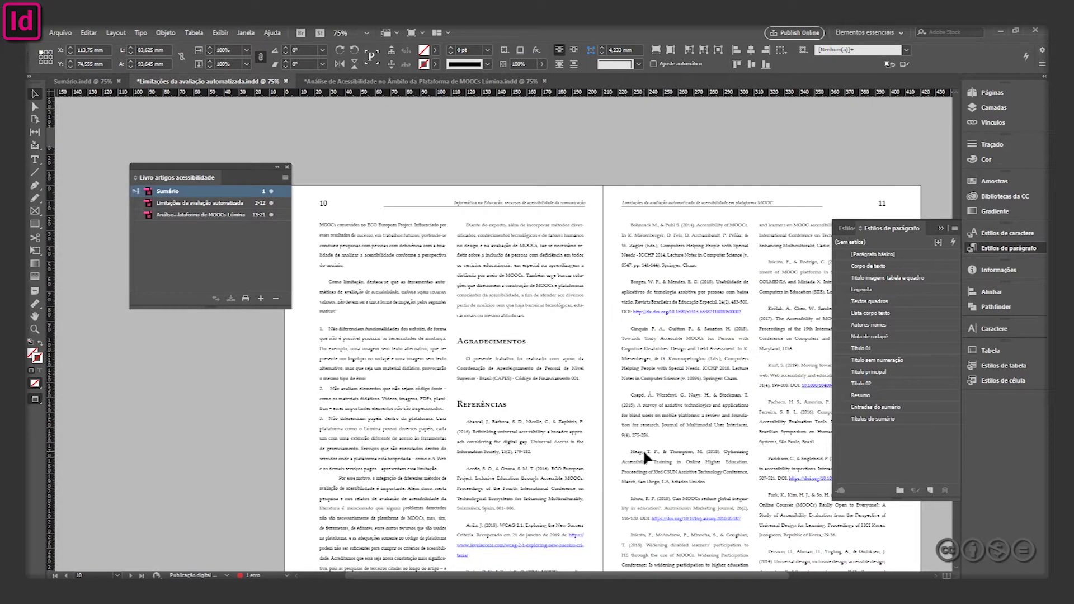
Step: Collapse the paragraph styles, return to the Sumário document and move the book's document list closer to the page
{"action": "left_click", "coordinate": [940, 228]}
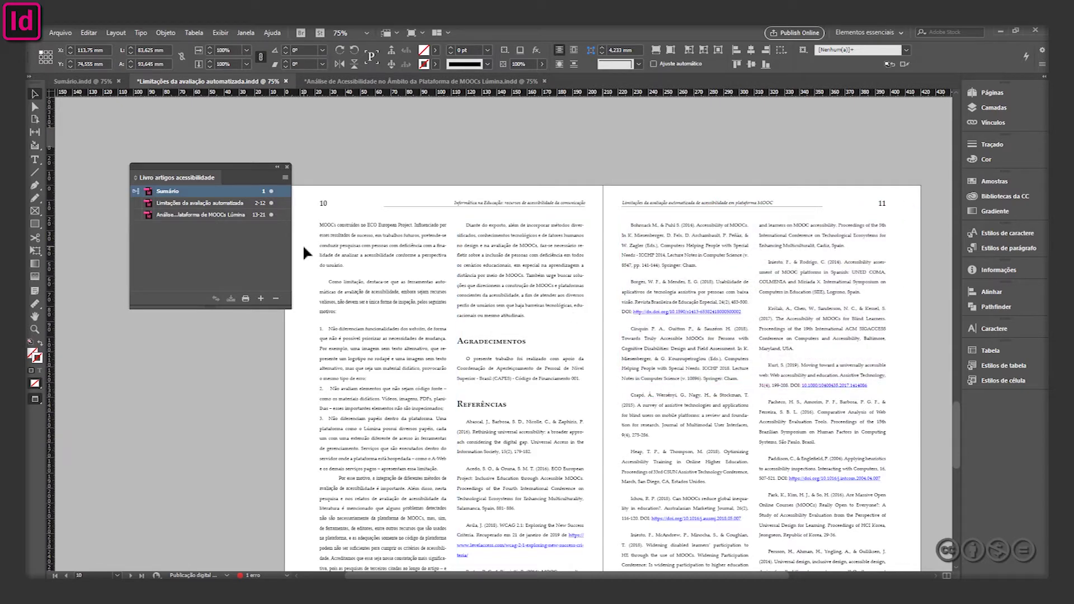
{"action": "left_click", "coordinate": [84, 85]}
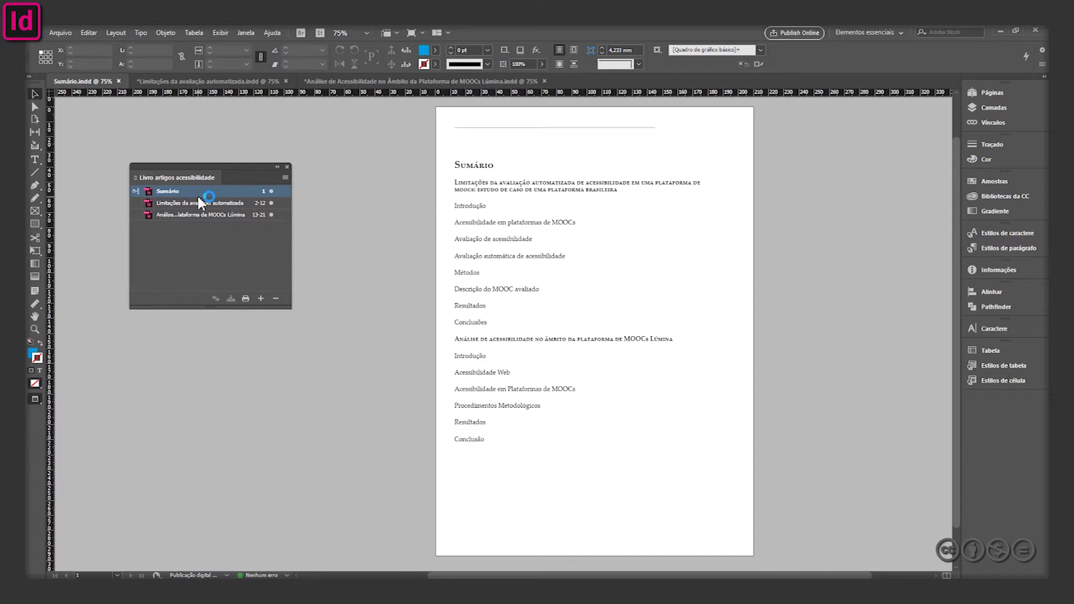
{"action": "left_click_drag", "start_coordinate": [181, 180], "coordinate": [238, 178]}
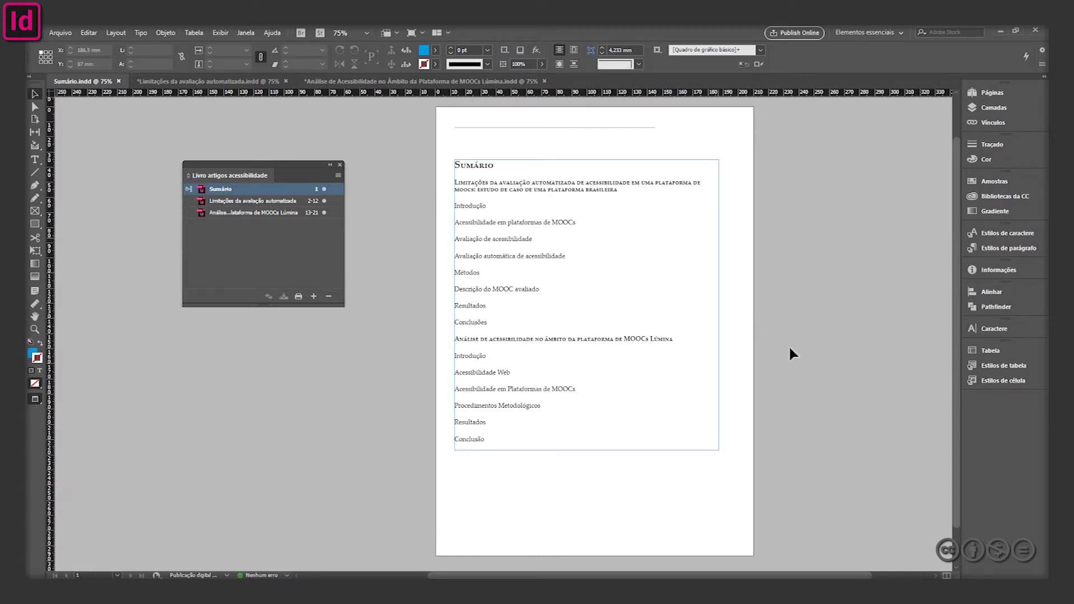
Step: Show the paragraph styles and check which style the two article titles in the summary use, leaving nothing selected
{"action": "left_click", "coordinate": [994, 248]}
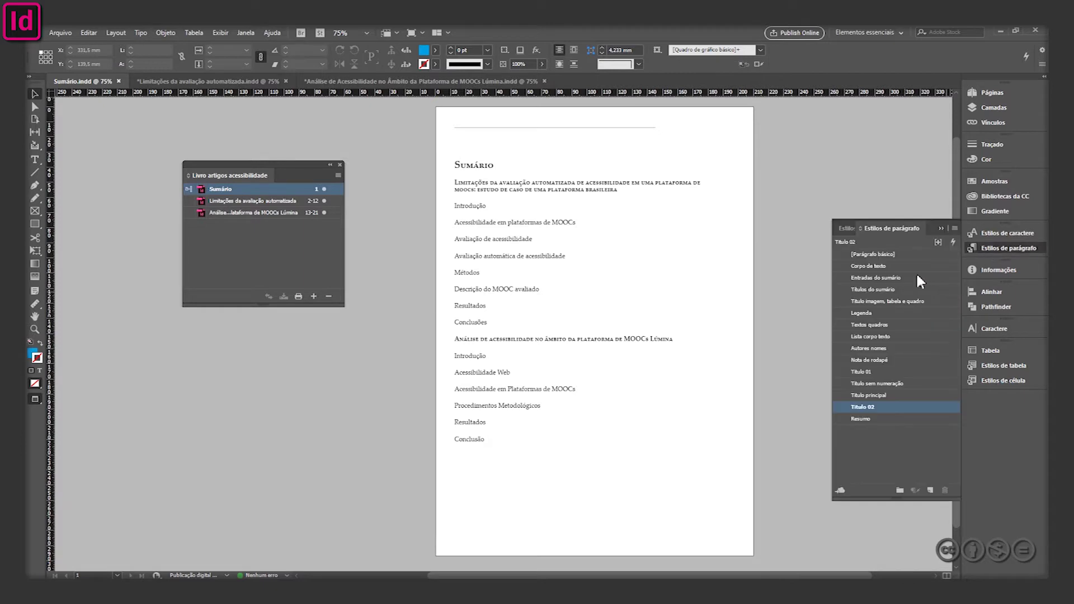
{"action": "left_click", "coordinate": [899, 396]}
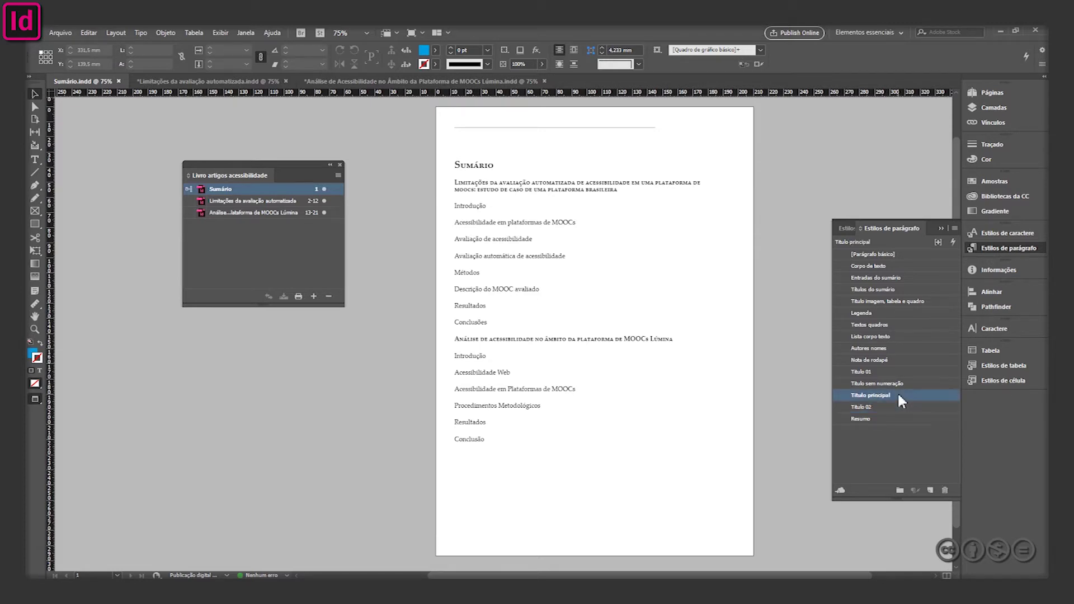
{"action": "left_click", "coordinate": [502, 210]}
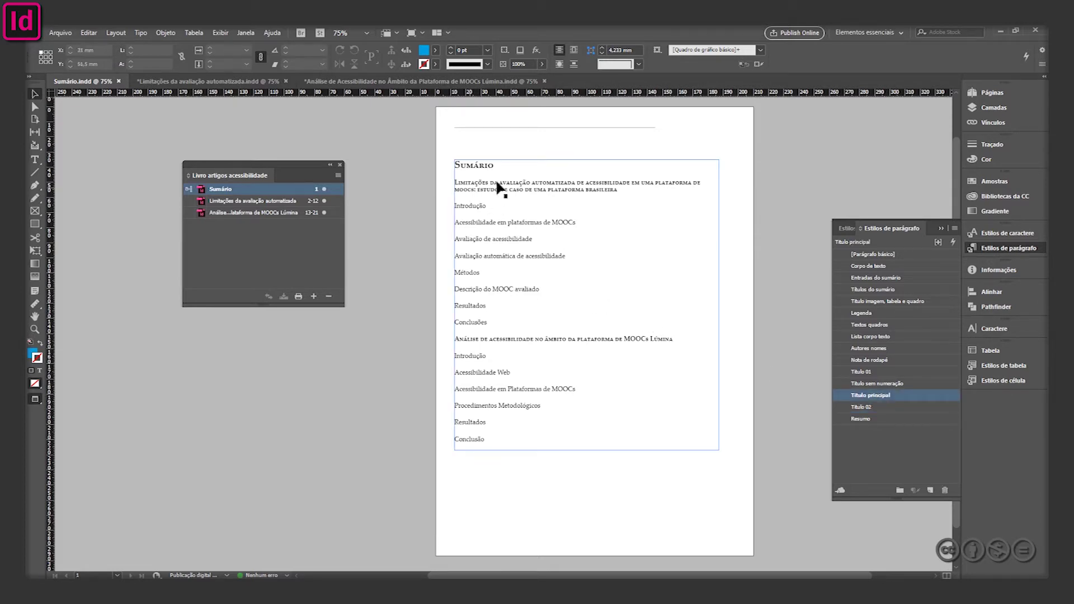
{"action": "double_click", "coordinate": [546, 338]}
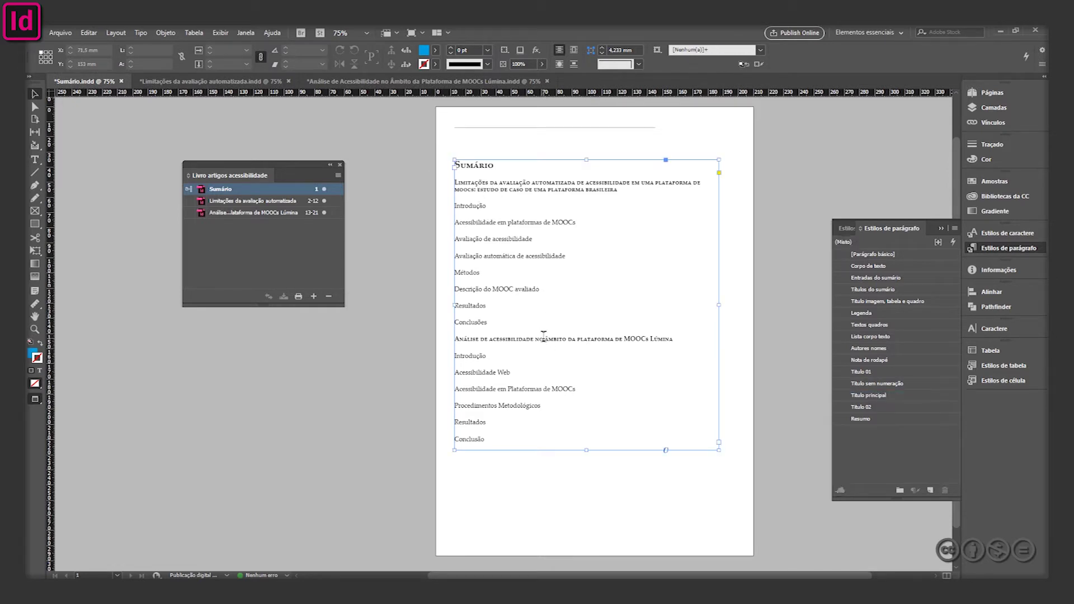
{"action": "triple_click", "coordinate": [546, 339]}
{"action": "triple_click", "coordinate": [498, 188]}
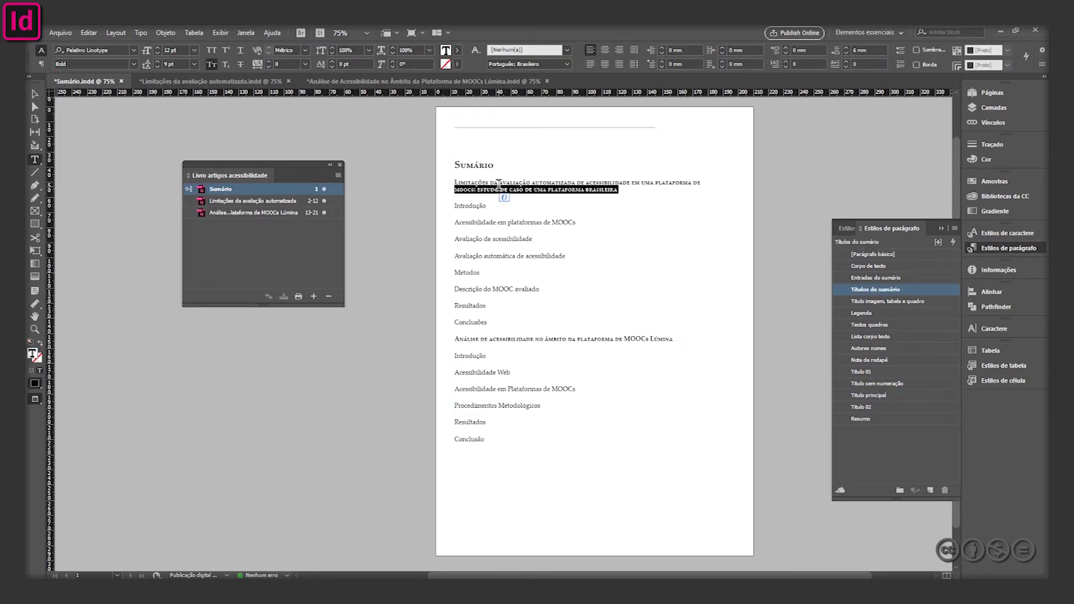
{"action": "left_click", "coordinate": [33, 95]}
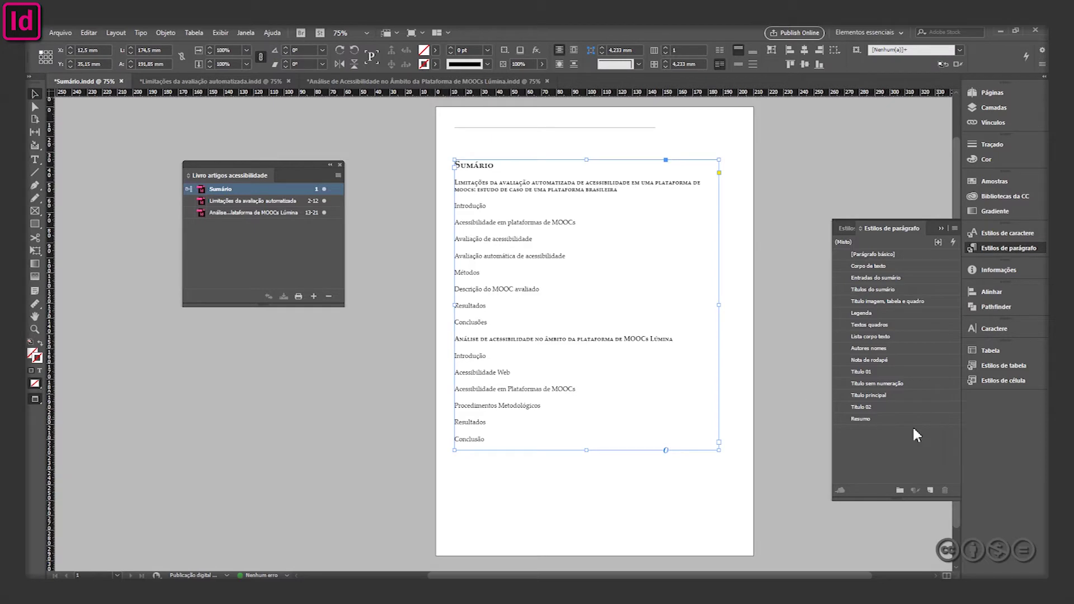
{"action": "left_click", "coordinate": [801, 452]}
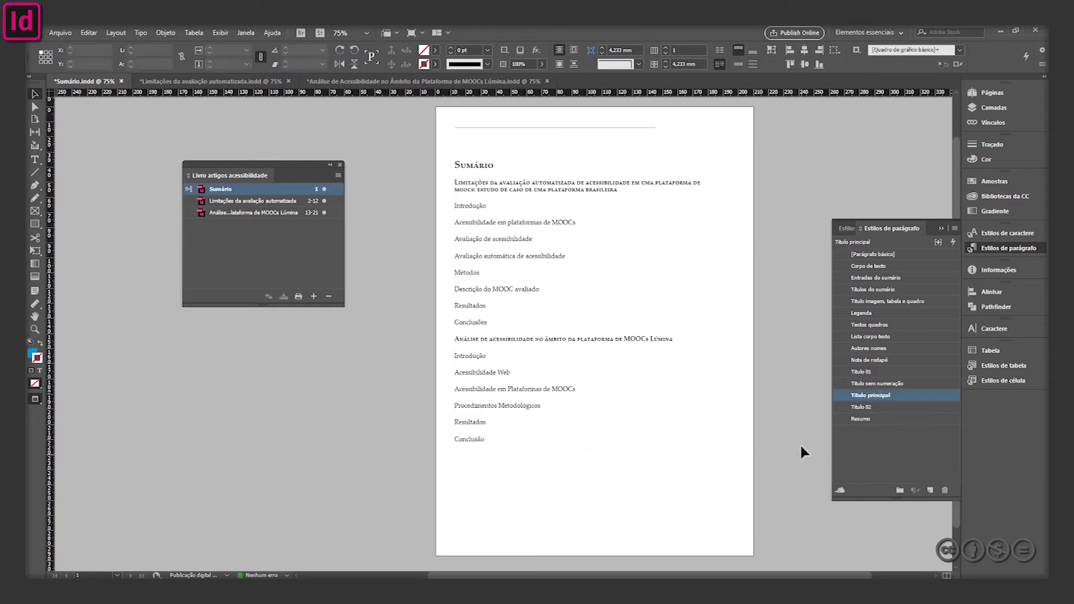
Step: In the Título principal paragraph style's export tagging options, set the EPUB and HTML tag to h1
{"action": "double_click", "coordinate": [910, 395]}
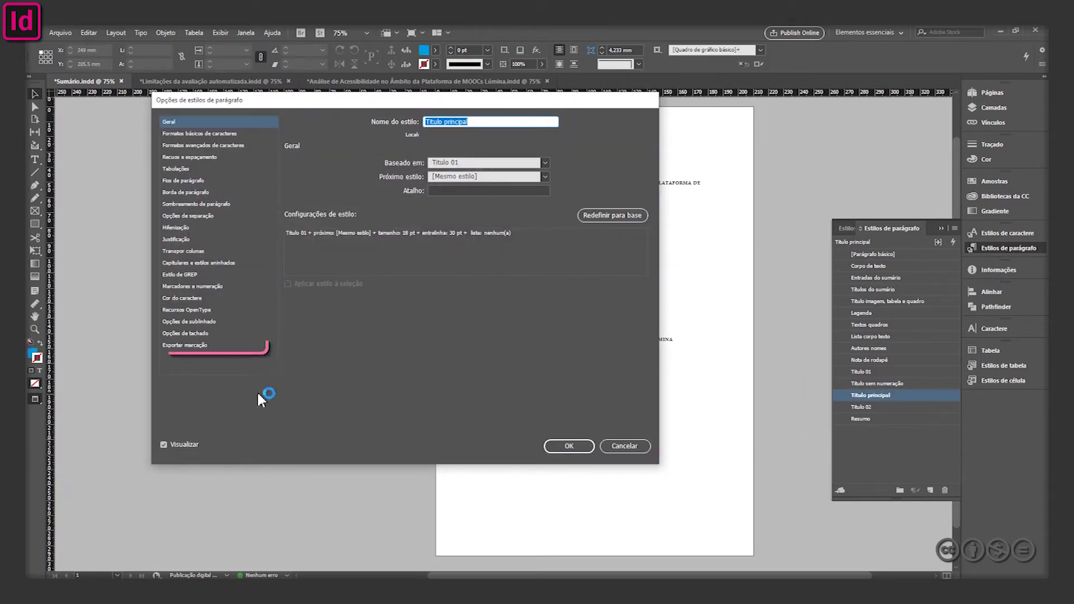
{"action": "left_click", "coordinate": [187, 346]}
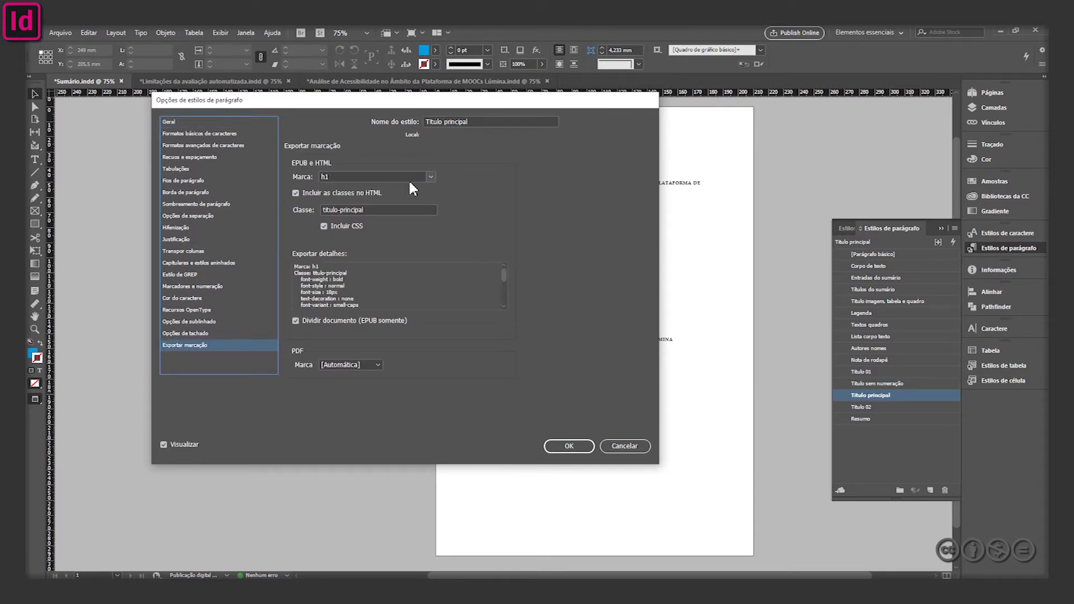
{"action": "left_click", "coordinate": [325, 185]}
{"action": "left_click", "coordinate": [431, 176]}
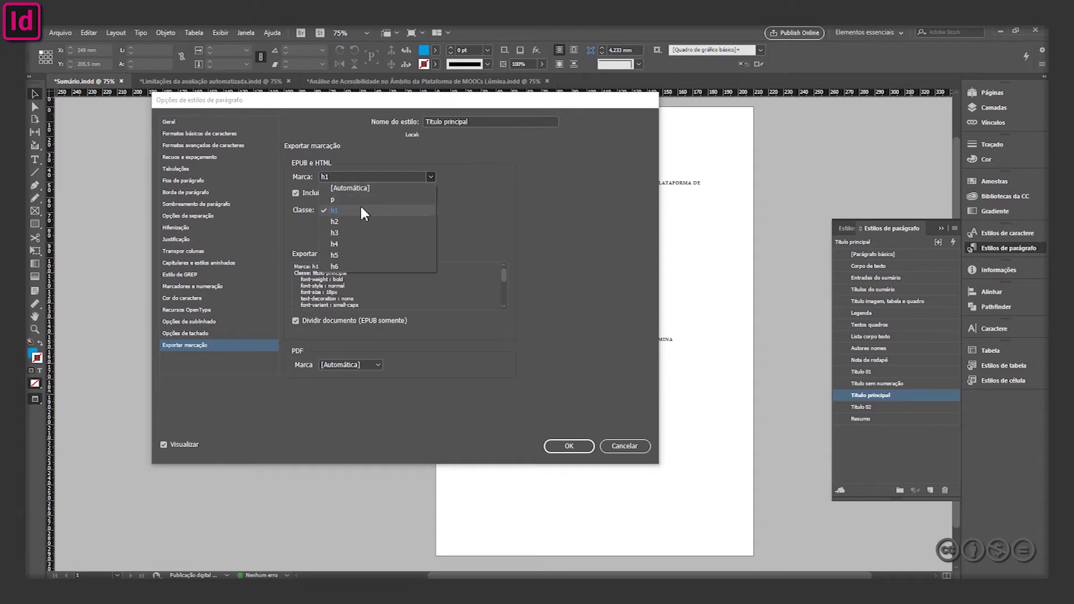
{"action": "left_click", "coordinate": [315, 175]}
{"action": "left_click", "coordinate": [341, 211]}
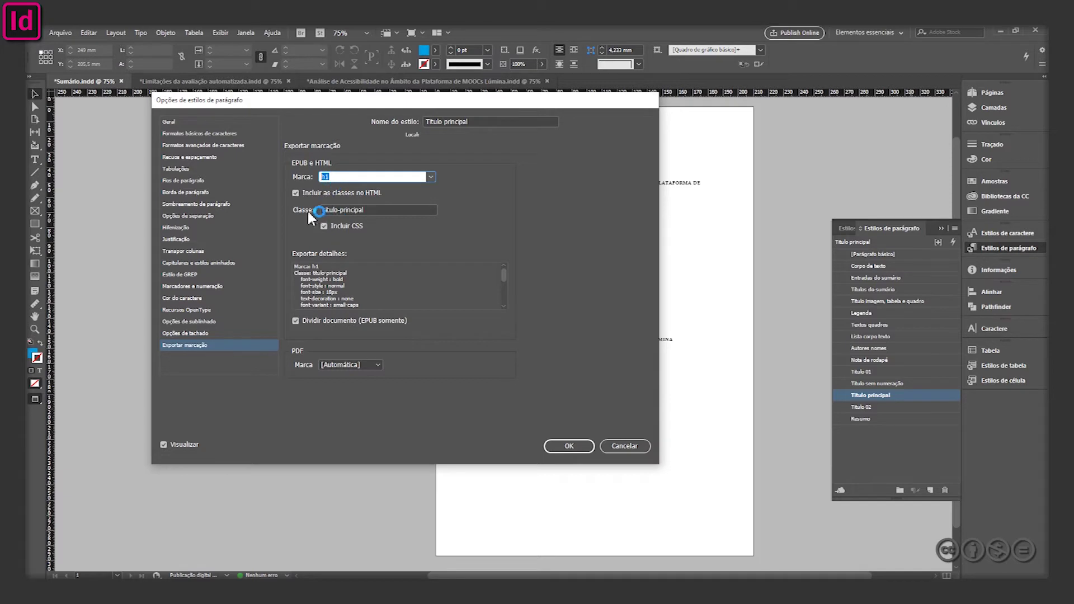
Step: Keep the class titulo-principal and EPUB document splitting enabled for Título principal, and apply the style options
{"action": "key", "text": "Tab"}
{"action": "left_click", "coordinate": [349, 211]}
{"action": "left_click_drag", "start_coordinate": [337, 211], "coordinate": [345, 216]}
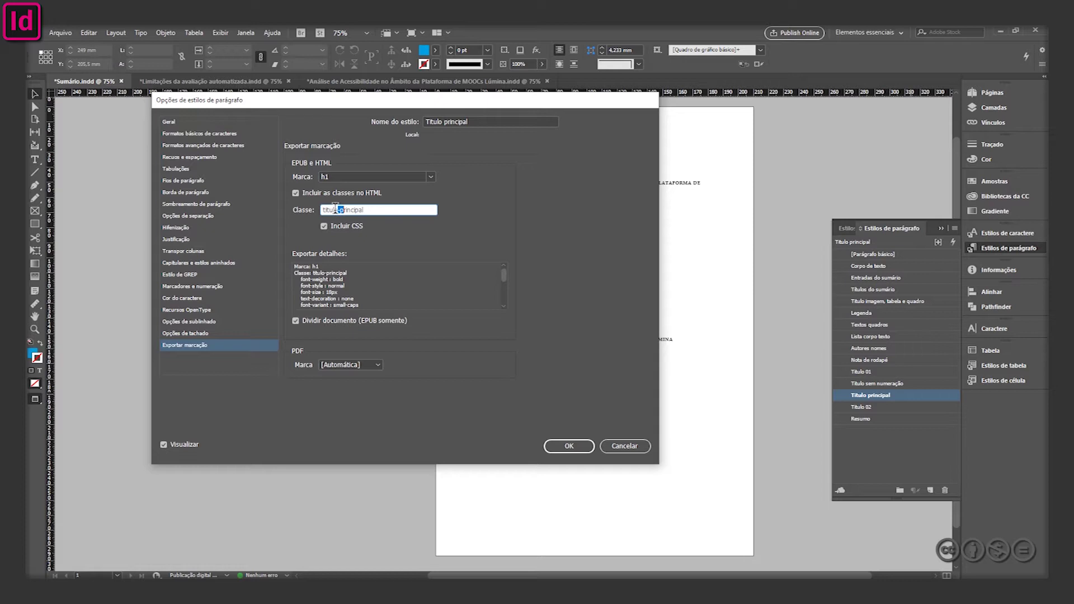
{"action": "left_click", "coordinate": [338, 209]}
{"action": "mouse_move", "coordinate": [504, 275]}
{"action": "left_mouse_down"}
{"action": "mouse_move", "coordinate": [505, 297]}
{"action": "mouse_move", "coordinate": [501, 268]}
{"action": "left_mouse_up"}
{"action": "left_click", "coordinate": [332, 330]}
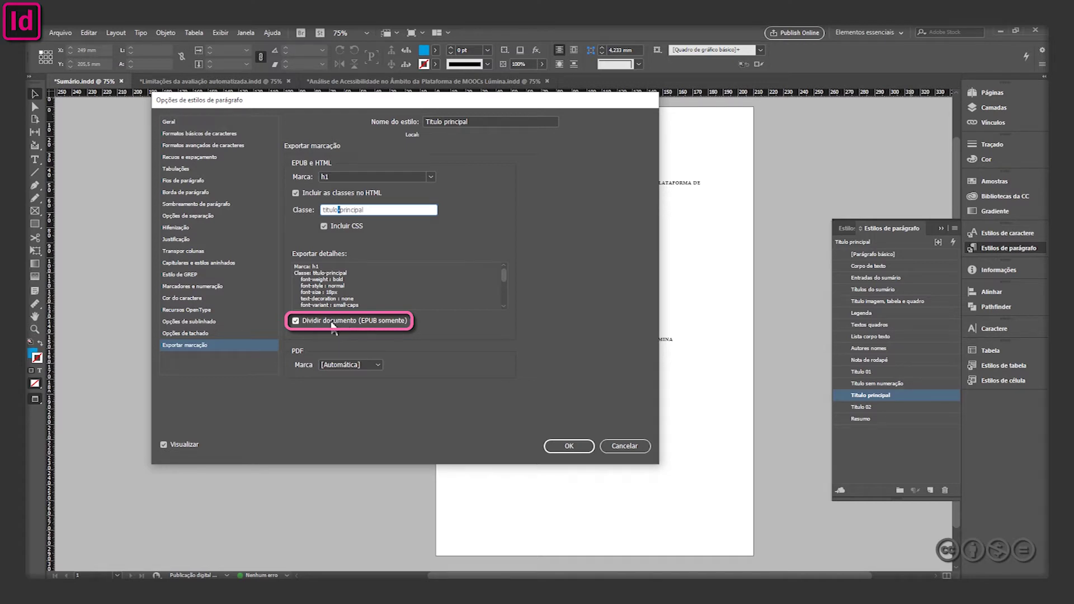
{"action": "left_click", "coordinate": [332, 330]}
{"action": "left_click", "coordinate": [333, 330]}
{"action": "left_click", "coordinate": [566, 446]}
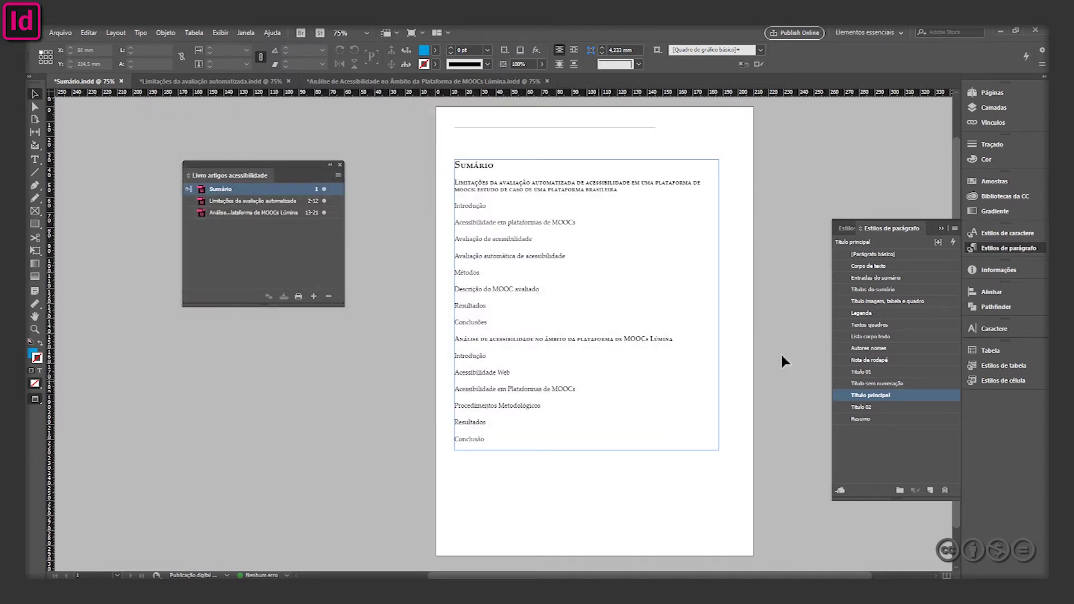
Step: Set the EPUB and HTML export tag of the Título 01 paragraph style to h2, leaving document splitting disabled
{"action": "left_click", "coordinate": [924, 371]}
{"action": "double_click", "coordinate": [924, 370]}
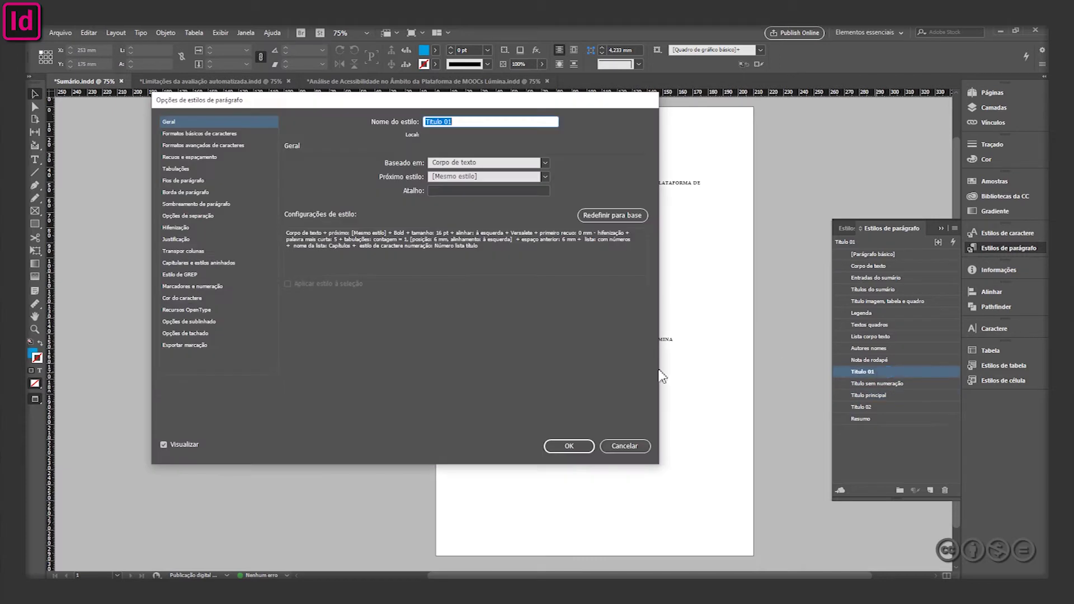
{"action": "left_click", "coordinate": [179, 344]}
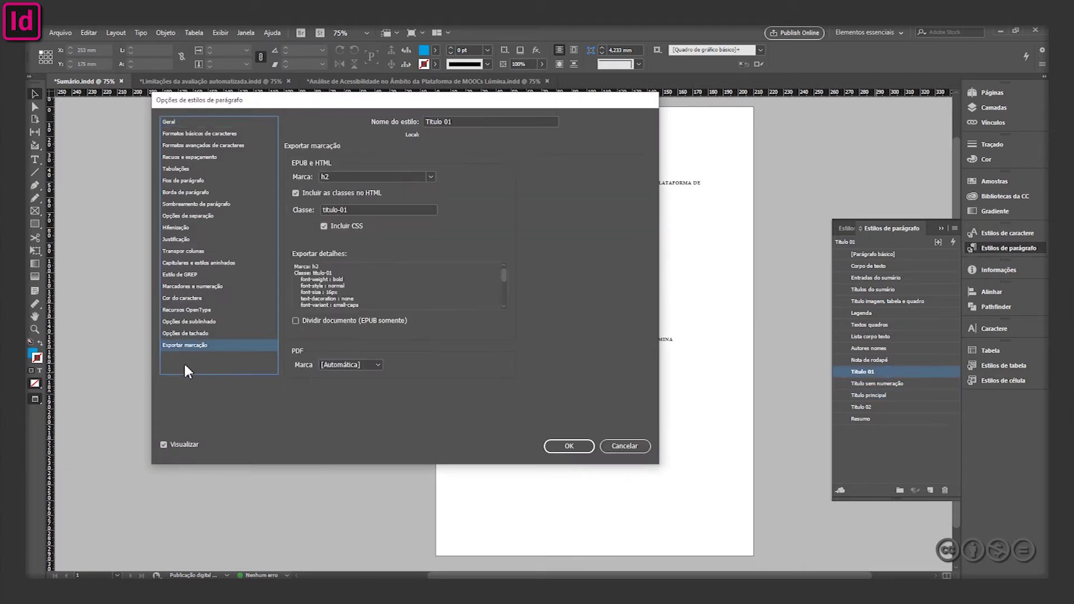
{"action": "left_click", "coordinate": [429, 175]}
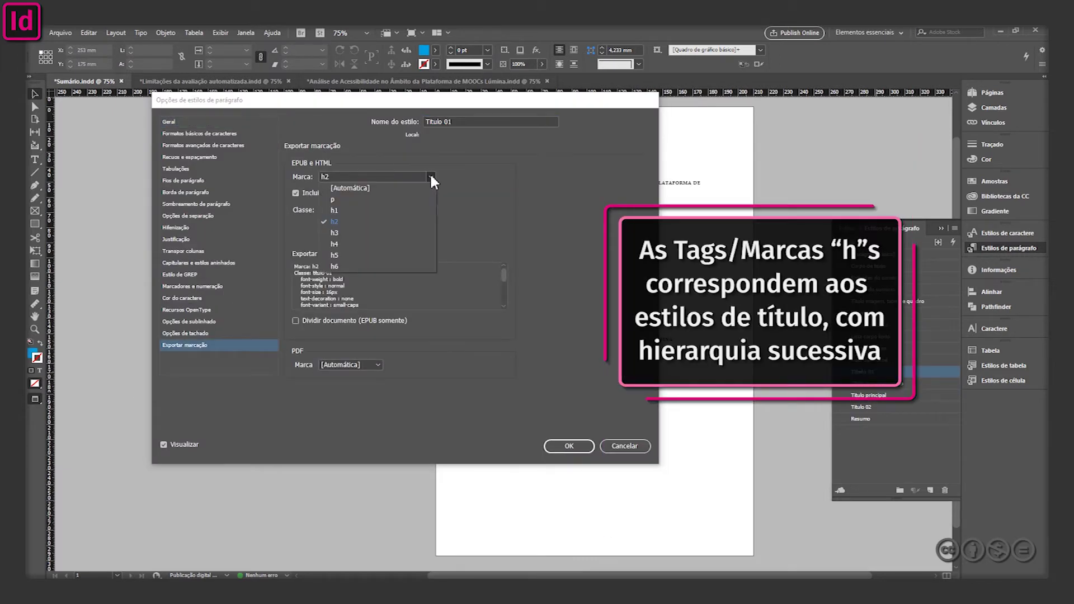
{"action": "left_click", "coordinate": [338, 221]}
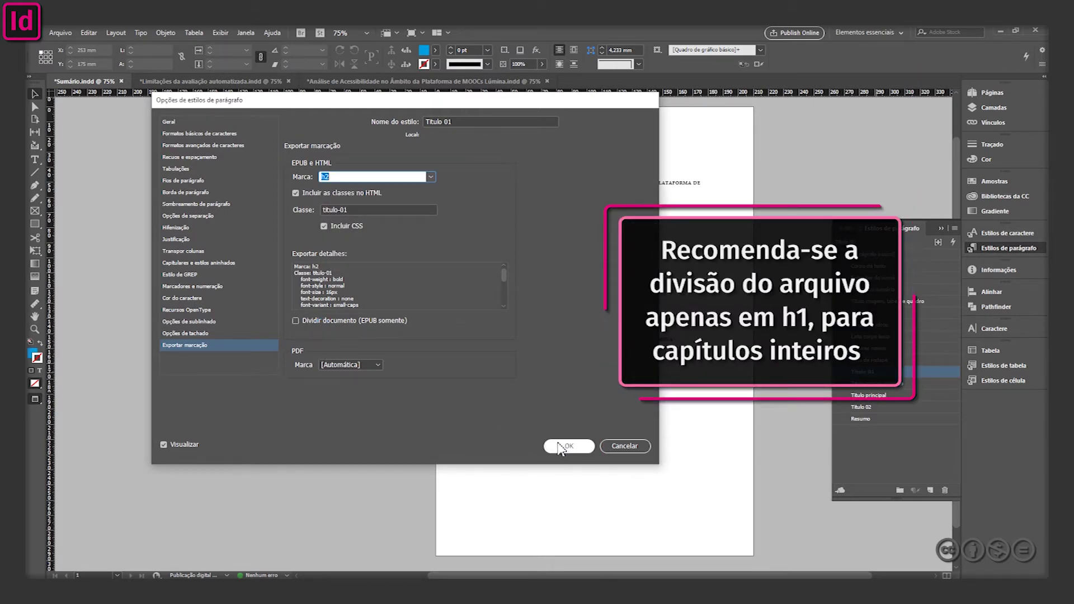
{"action": "left_click_drag", "start_coordinate": [338, 210], "coordinate": [346, 238]}
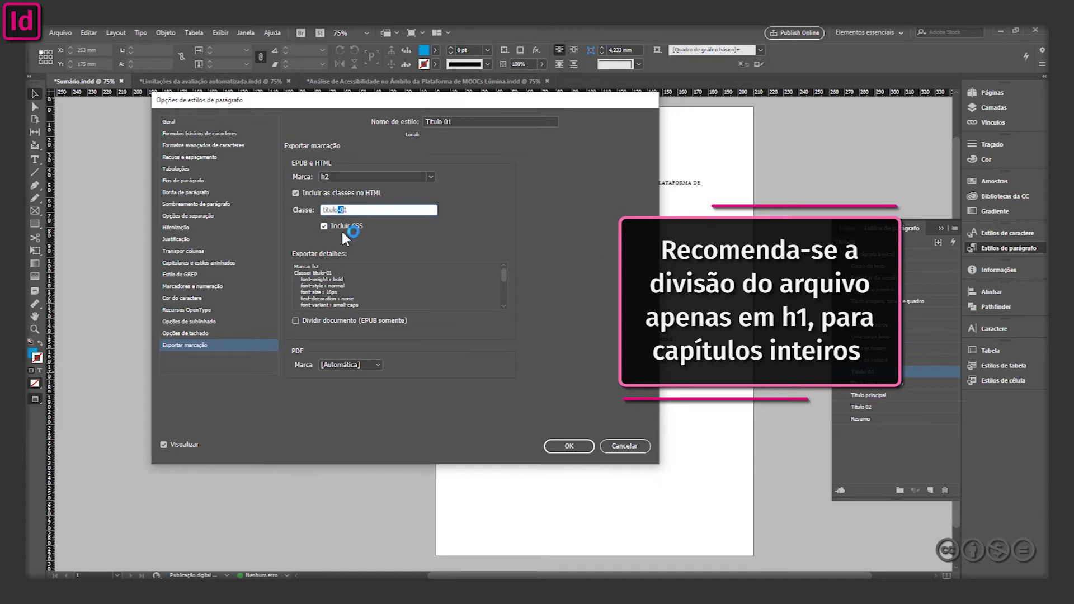
{"action": "left_click", "coordinate": [569, 446]}
{"action": "left_click", "coordinate": [572, 446]}
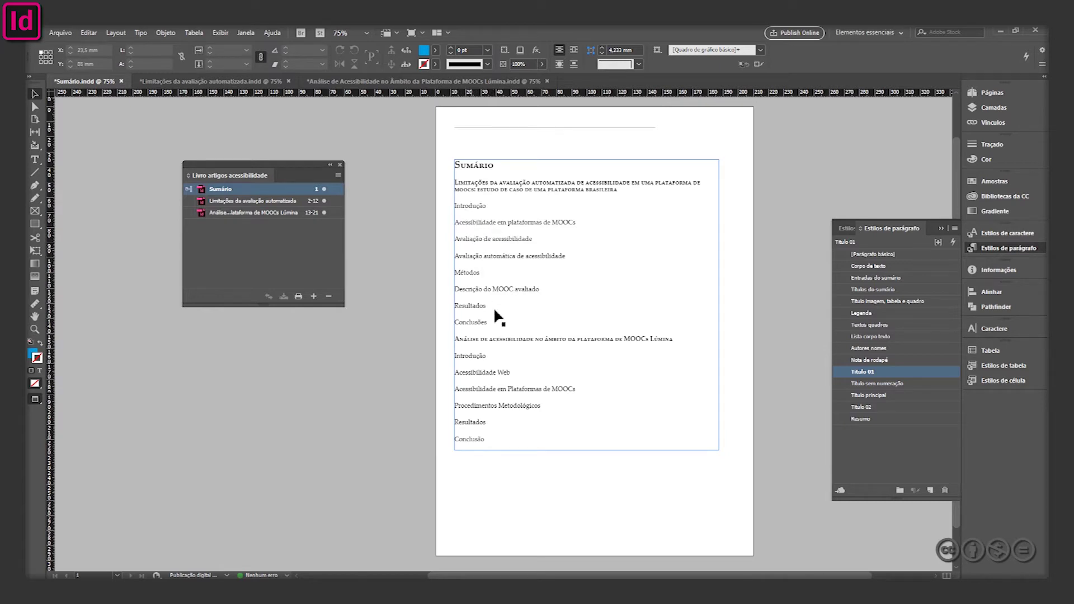
Step: Set the EPUB and HTML export tag of the Título 02 paragraph style to h3, leaving document splitting disabled
{"action": "left_click", "coordinate": [828, 400]}
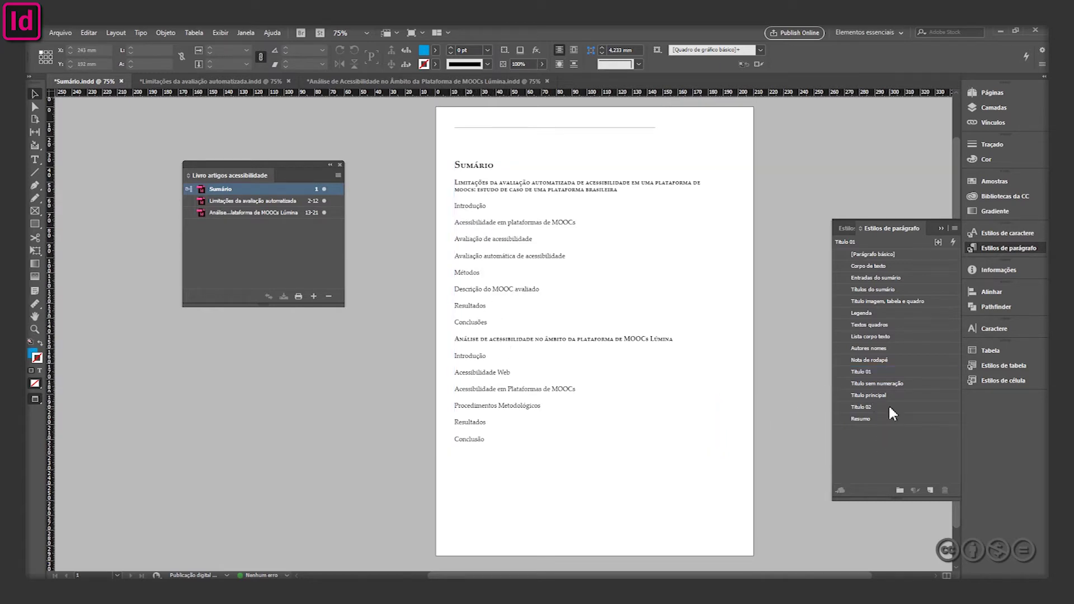
{"action": "double_click", "coordinate": [888, 404]}
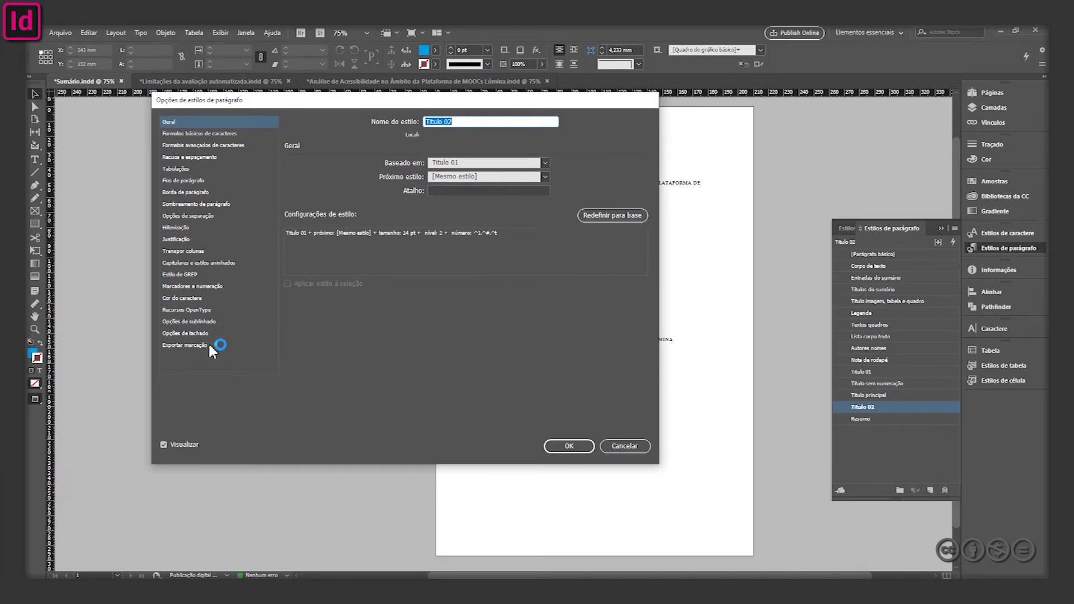
{"action": "left_click", "coordinate": [209, 345]}
{"action": "left_click", "coordinate": [430, 176]}
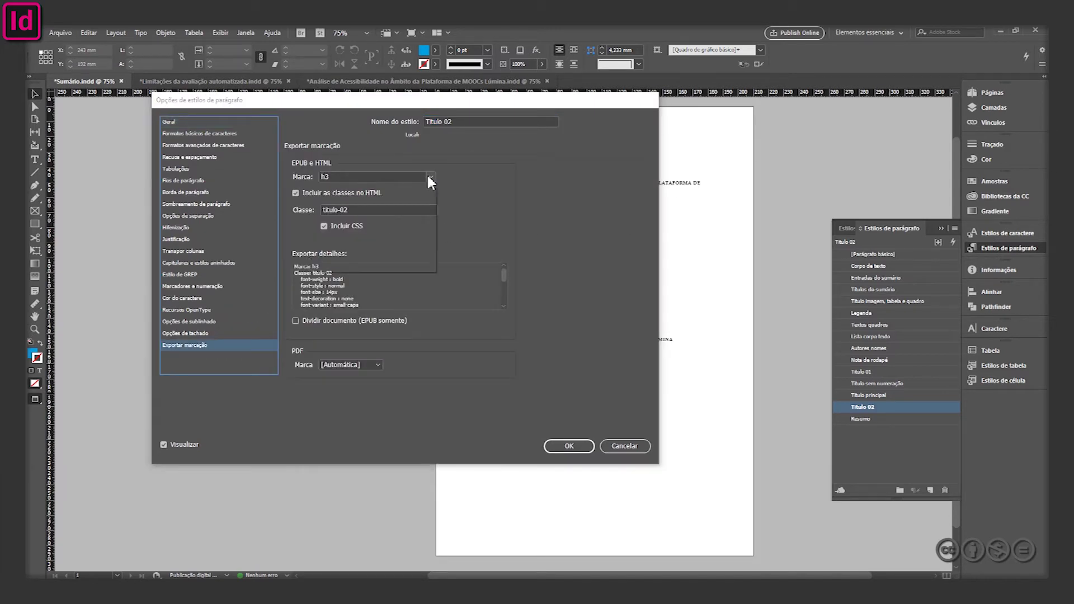
{"action": "left_click", "coordinate": [361, 231]}
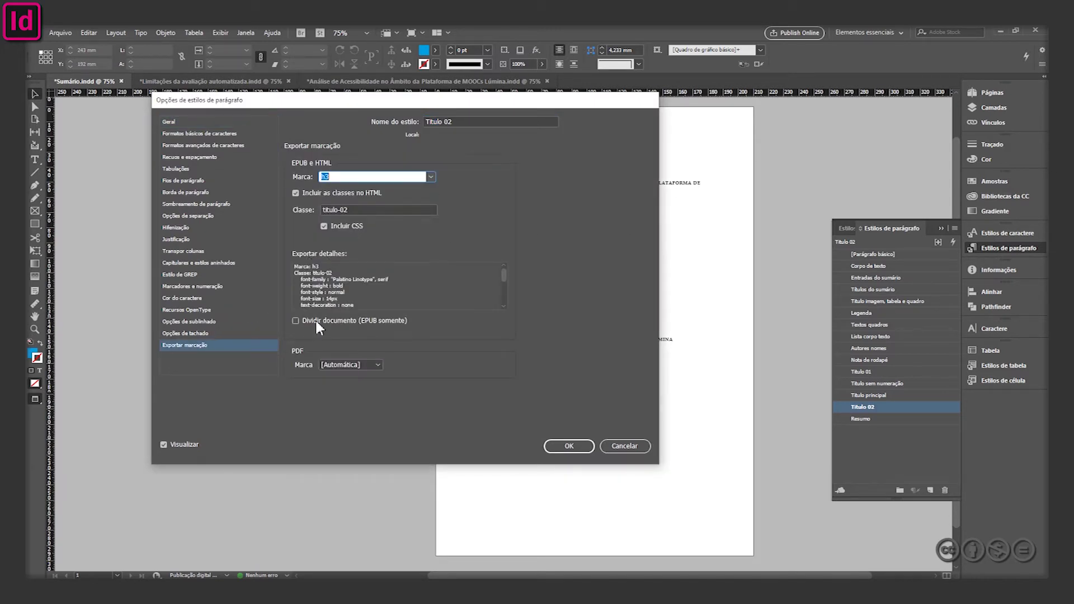
{"action": "left_click", "coordinate": [570, 447]}
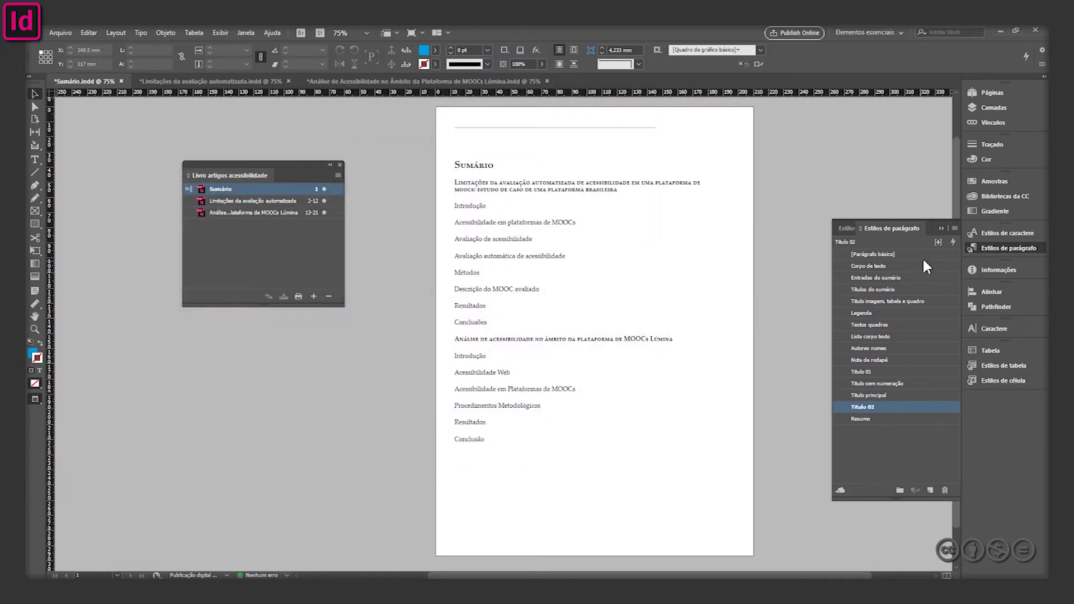
Step: Set the EPUB and HTML export tag of the Corpo de texto paragraph style to p and apply the style options
{"action": "double_click", "coordinate": [920, 266]}
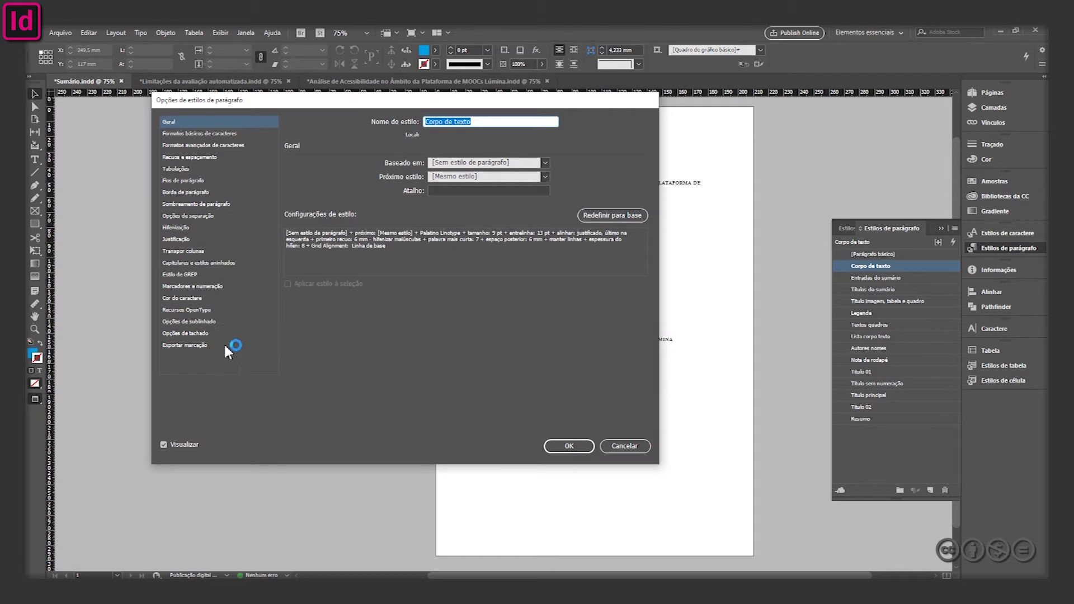
{"action": "left_click", "coordinate": [196, 348]}
{"action": "left_click", "coordinate": [432, 177]}
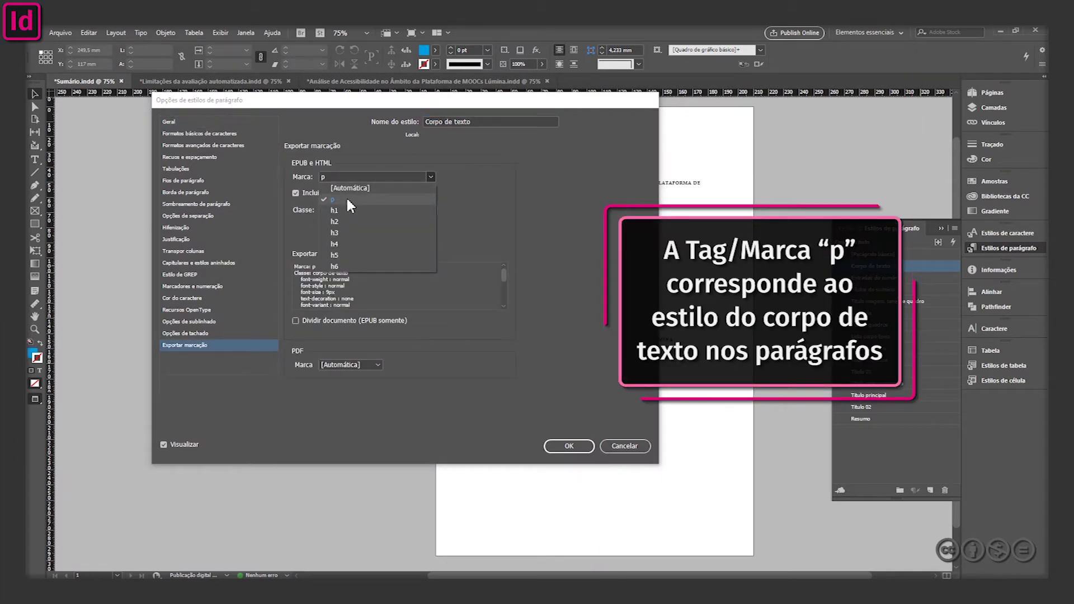
{"action": "left_click", "coordinate": [347, 201]}
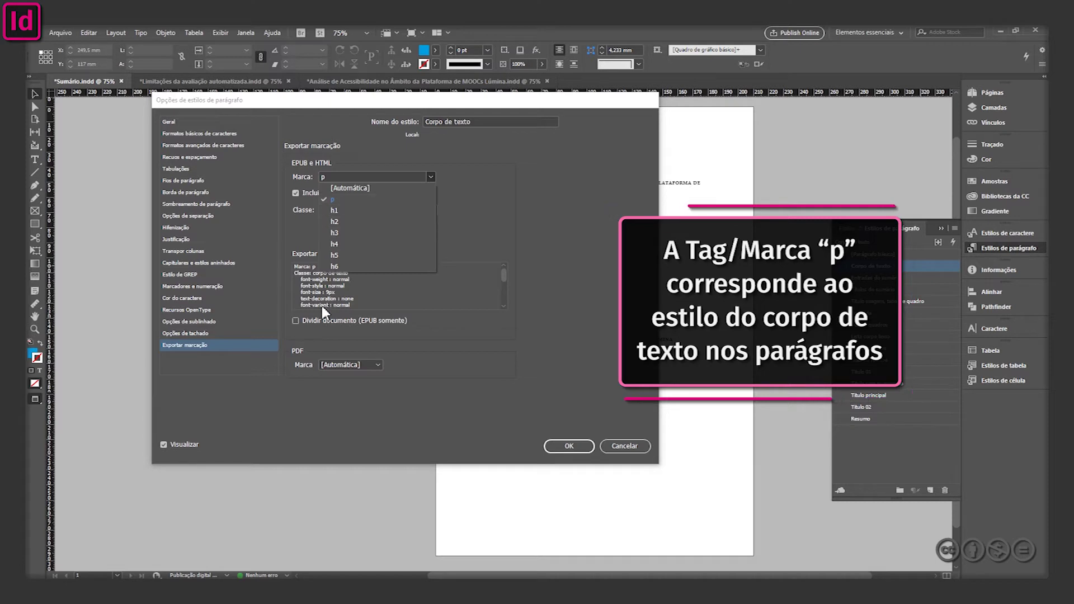
{"action": "left_click", "coordinate": [323, 321]}
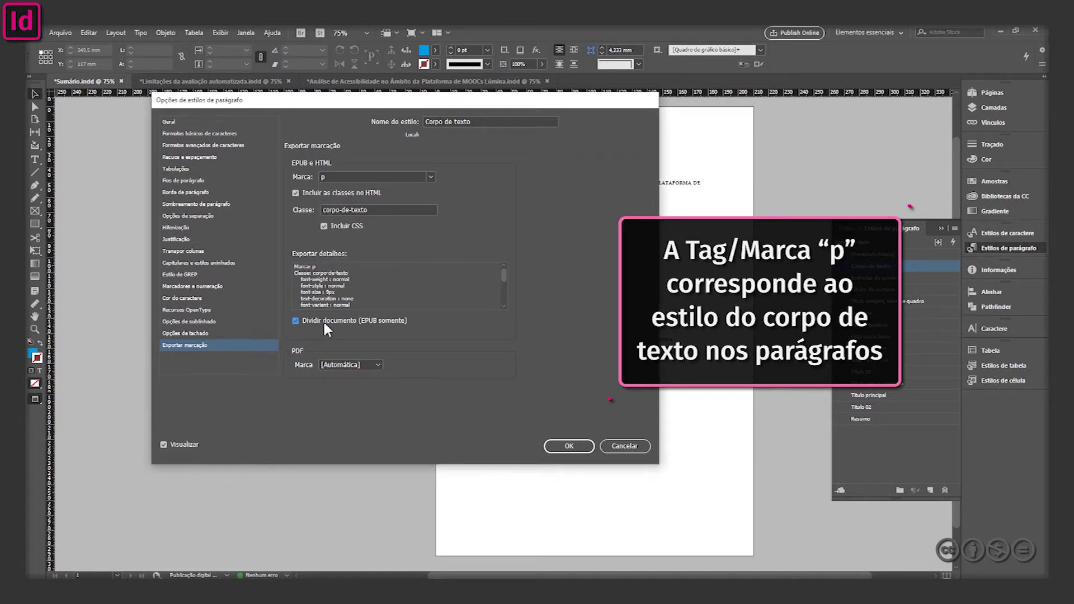
{"action": "left_click", "coordinate": [569, 446]}
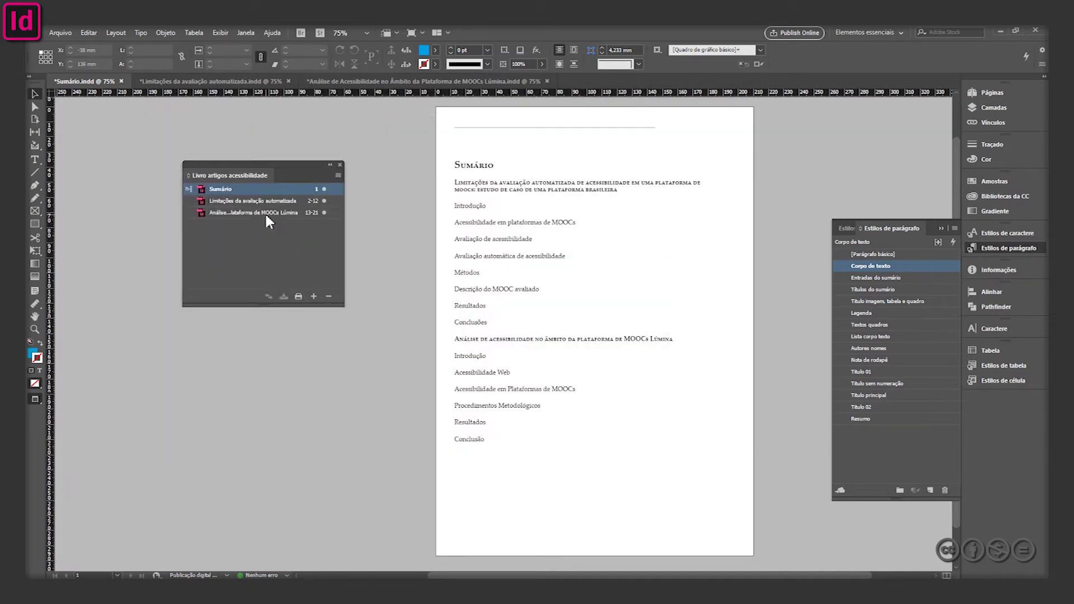
Step: Save the Sumário document and synchronize all three book documents with it as the style source
{"action": "key", "text": "ctrl+s"}
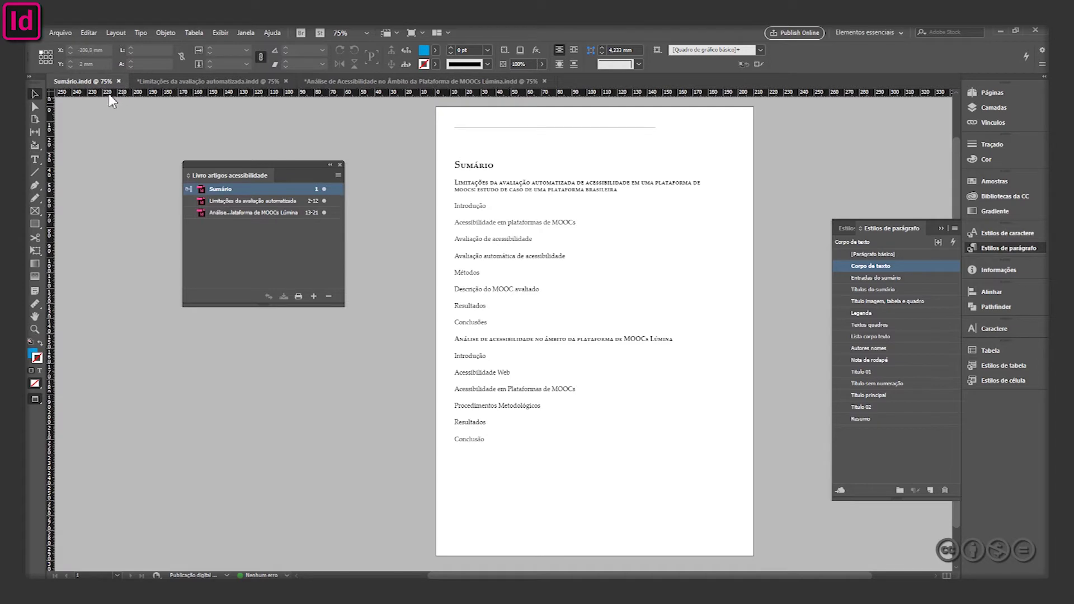
{"action": "left_click", "coordinate": [270, 212], "text": "shift"}
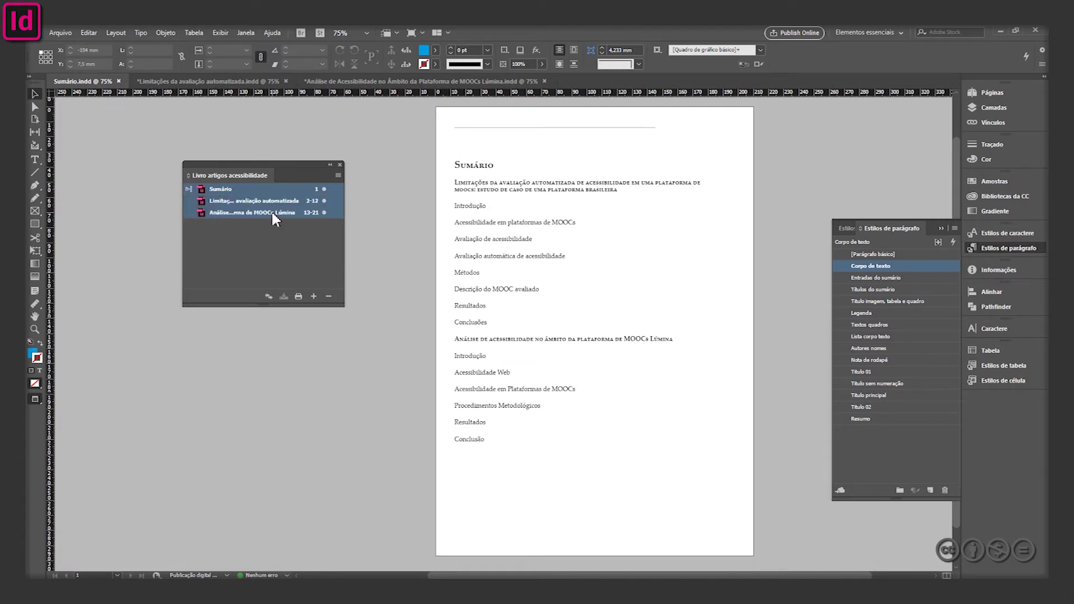
{"action": "left_click", "coordinate": [269, 297]}
Step: Save both synchronized article documents, return to the Sumário document and clear the selection in the book
{"action": "left_click", "coordinate": [178, 83]}
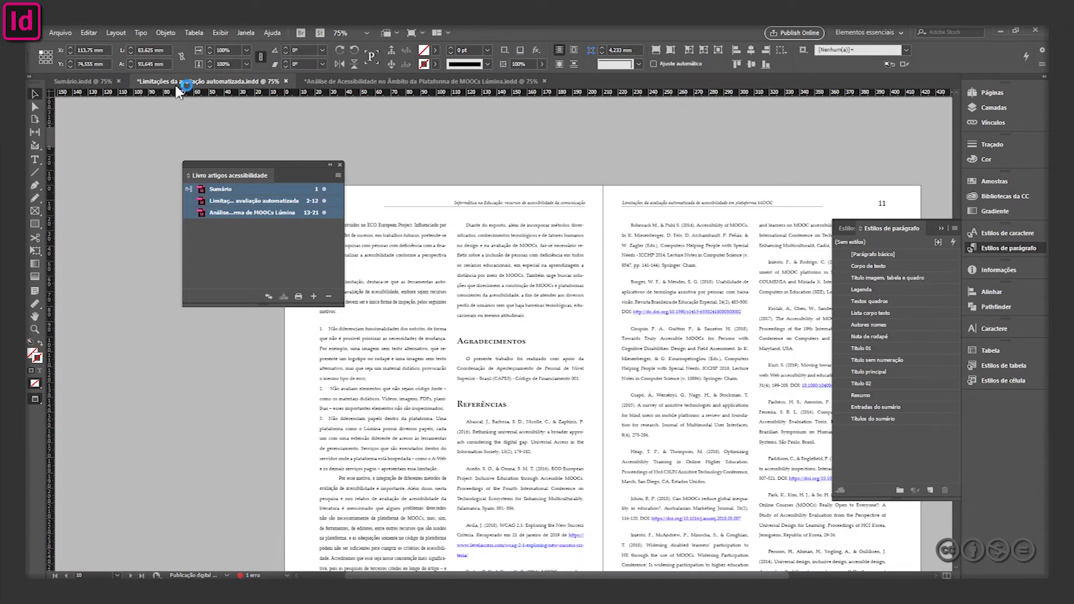
{"action": "key", "text": "ctrl+s"}
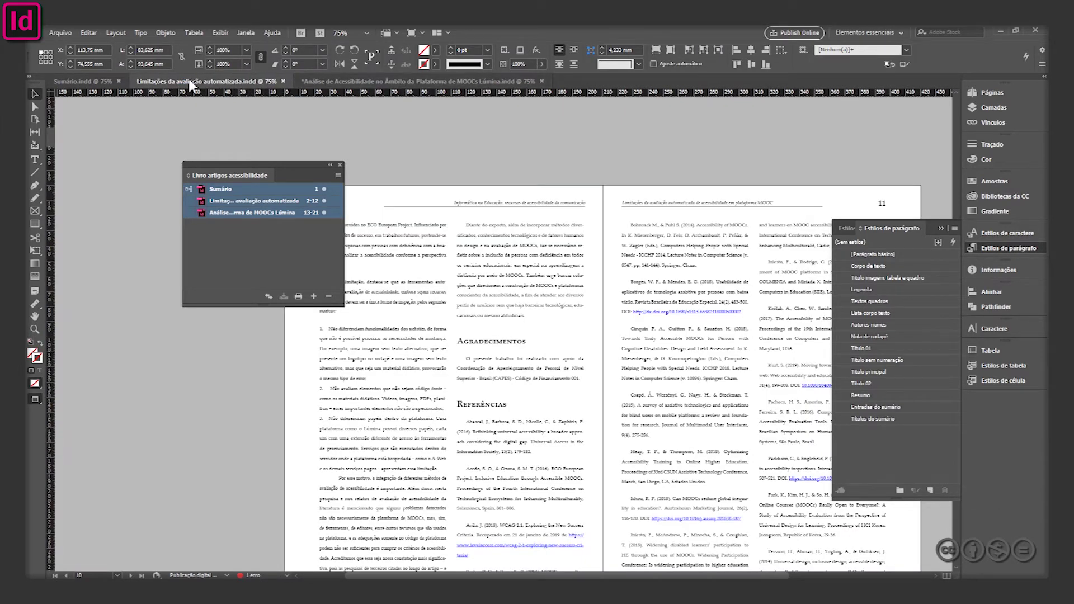
{"action": "left_click", "coordinate": [331, 80]}
{"action": "key", "text": "ctrl+s"}
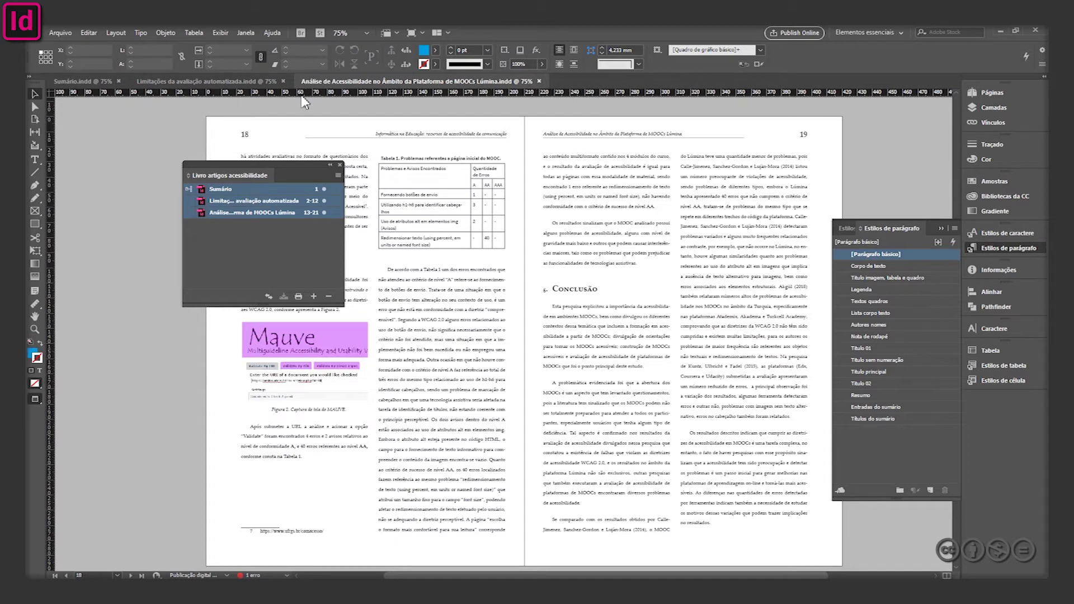
{"action": "left_click", "coordinate": [81, 81]}
{"action": "left_click", "coordinate": [260, 246]}
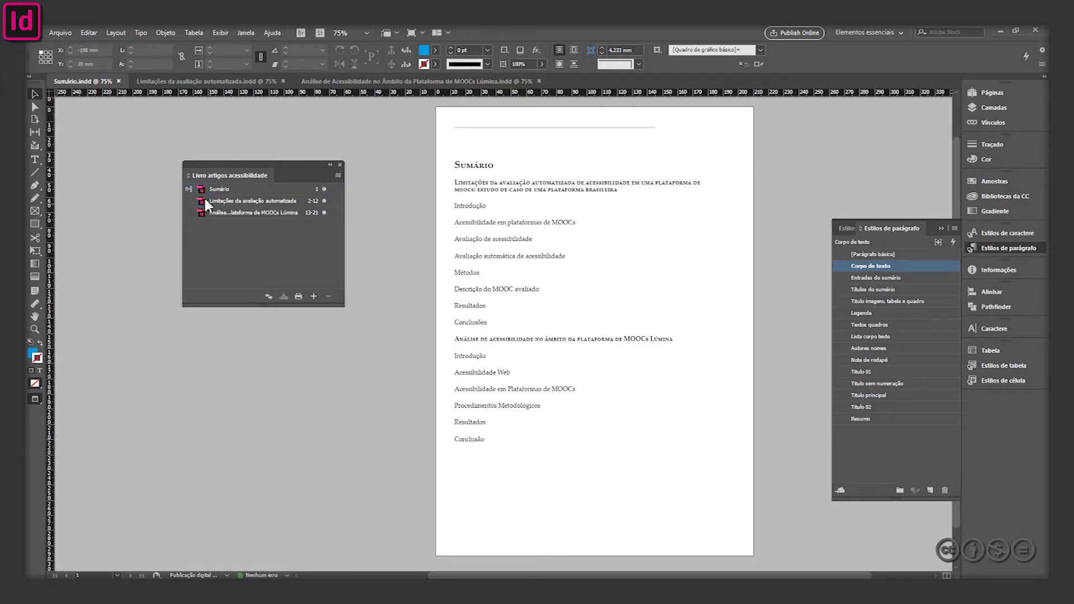
Step: Open the table of contents style "Sumário artigos acessibilidade" for editing from the Sumário document
{"action": "left_click", "coordinate": [239, 191]}
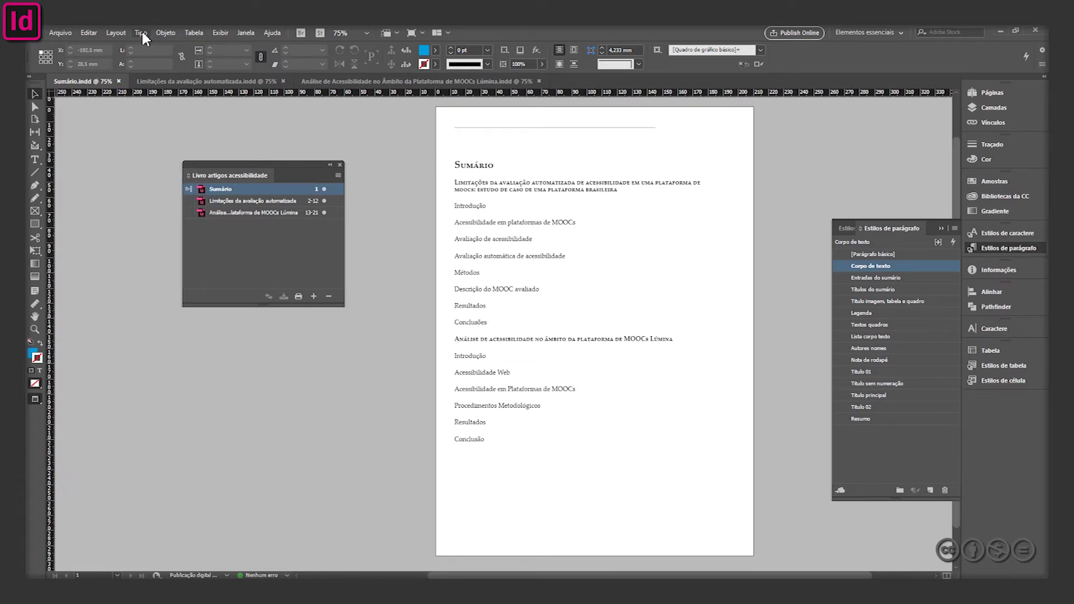
{"action": "left_click", "coordinate": [108, 33]}
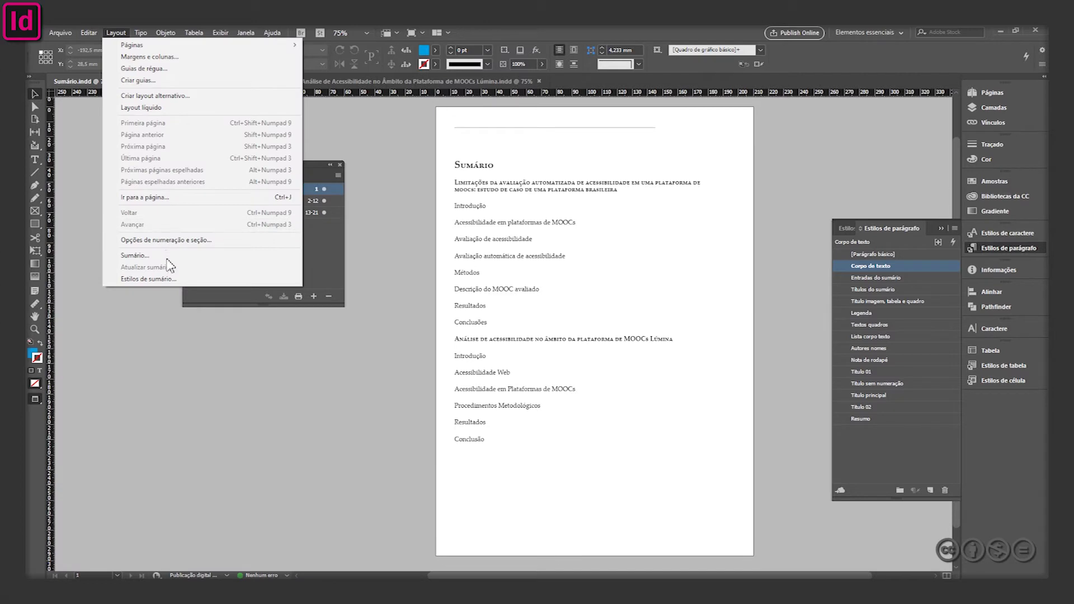
{"action": "left_click", "coordinate": [140, 280]}
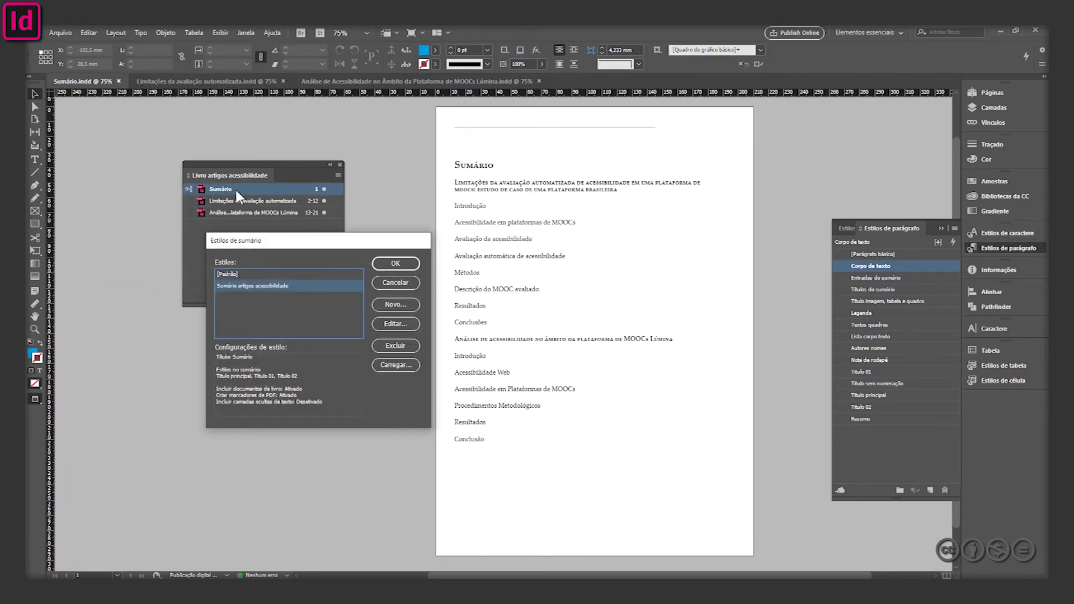
{"action": "left_click", "coordinate": [268, 288]}
{"action": "left_click", "coordinate": [395, 329]}
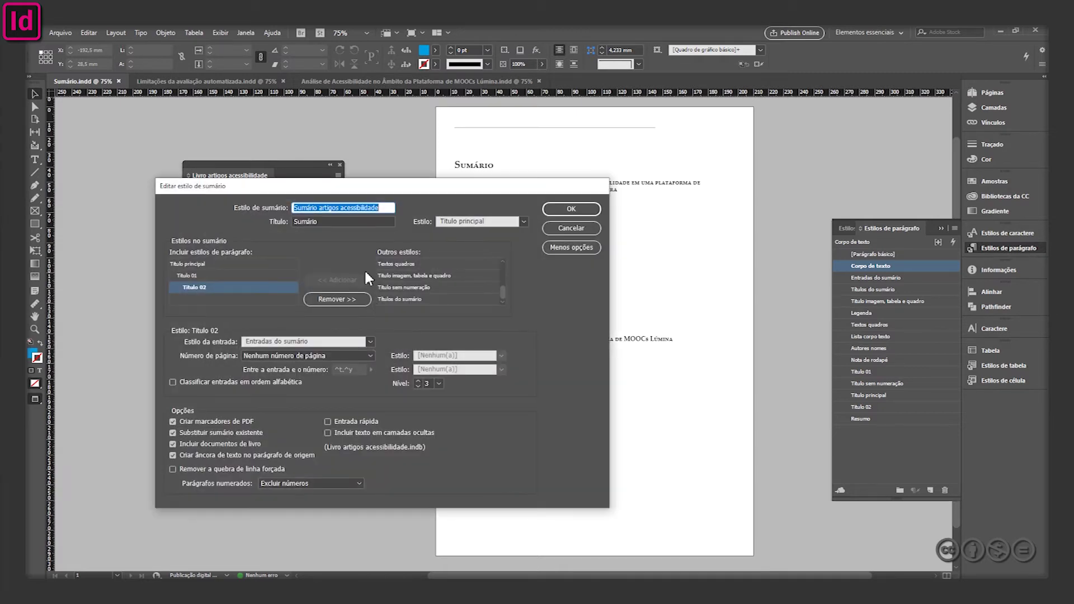
{"action": "left_click_drag", "start_coordinate": [408, 193], "coordinate": [441, 176]}
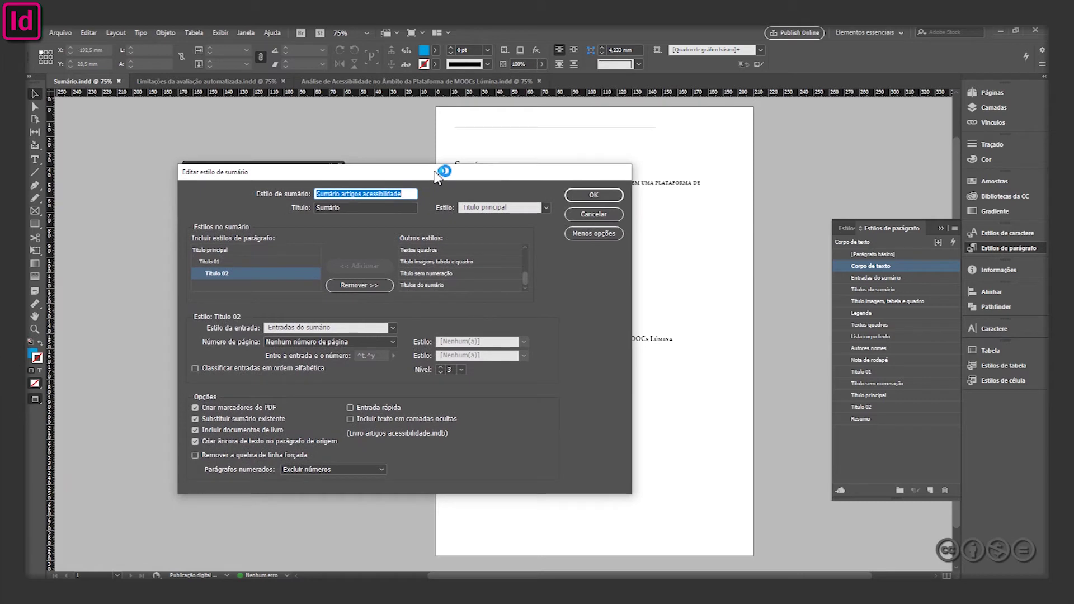
Step: Review the entry style, page number setting and level of Título principal, Título 01 and Título 02 in the table of contents style
{"action": "left_click", "coordinate": [206, 249]}
{"action": "left_click", "coordinate": [211, 262]}
{"action": "left_click", "coordinate": [216, 274]}
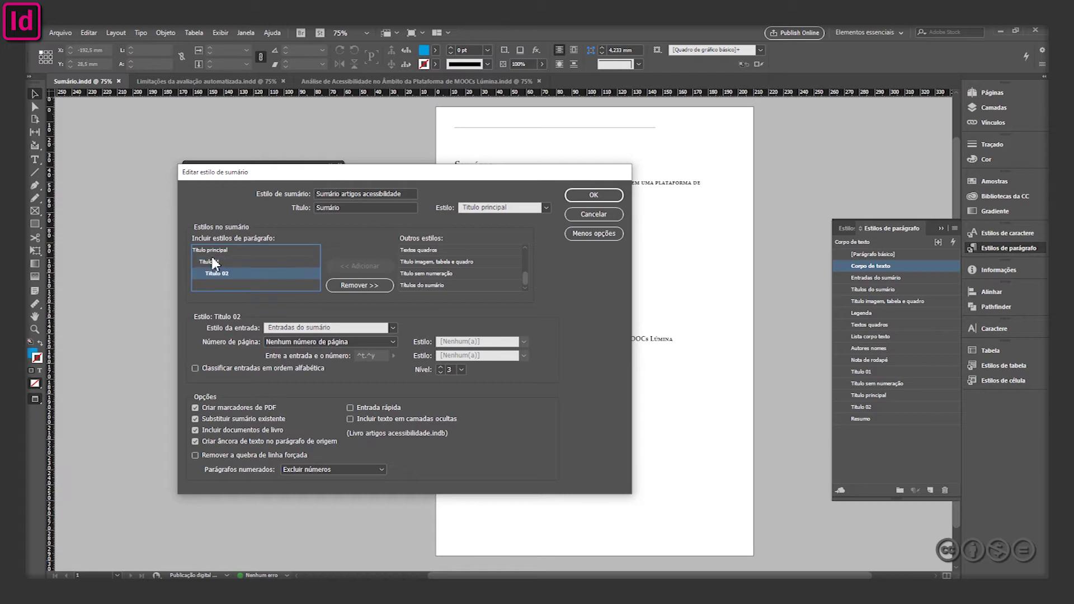
{"action": "left_click", "coordinate": [212, 250]}
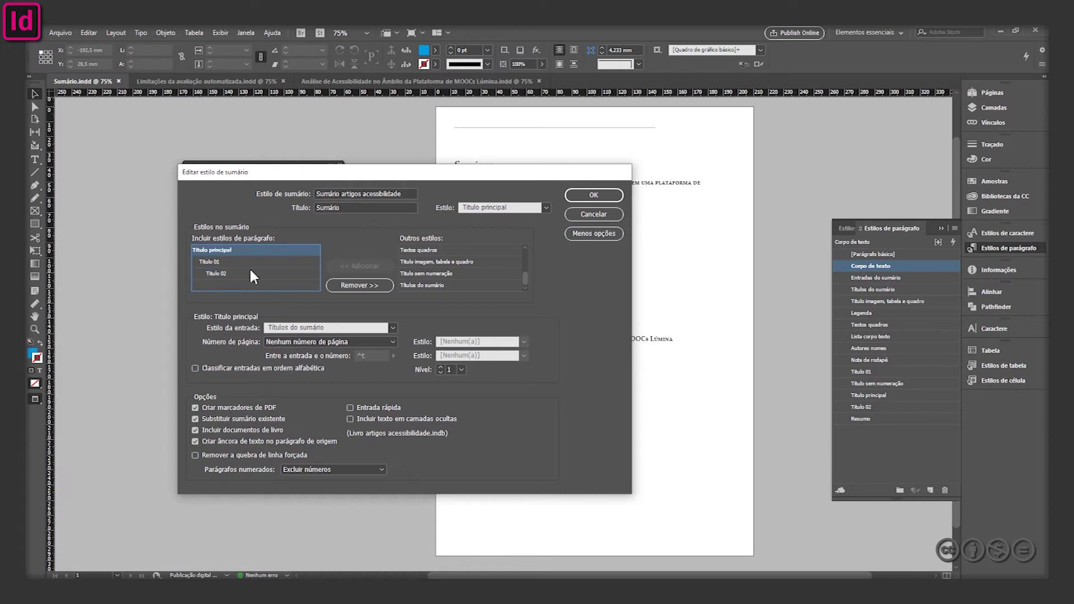
{"action": "left_click", "coordinate": [285, 342]}
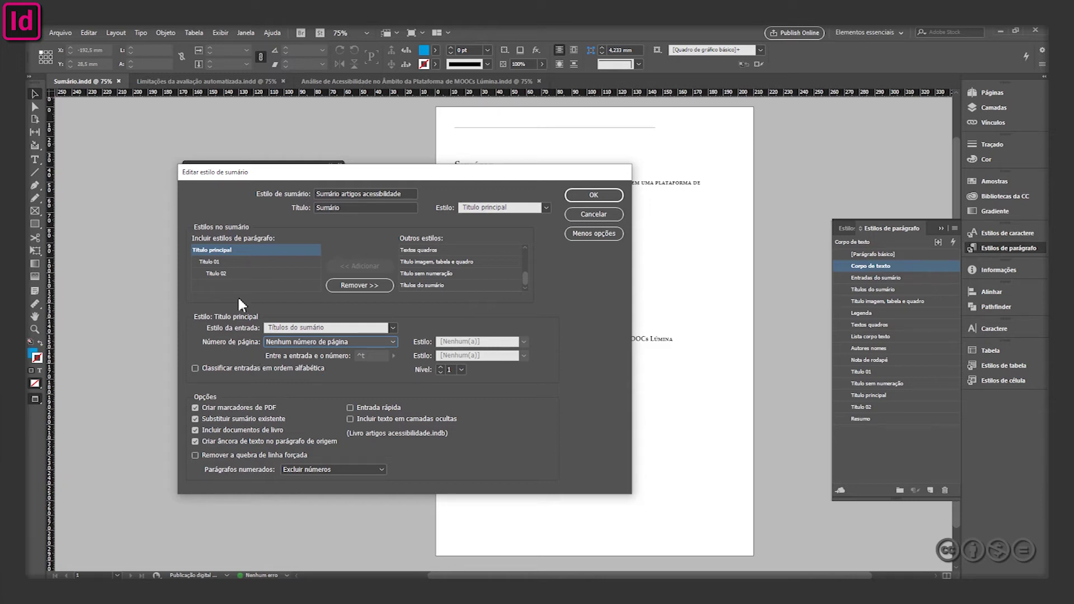
{"action": "left_click", "coordinate": [218, 261]}
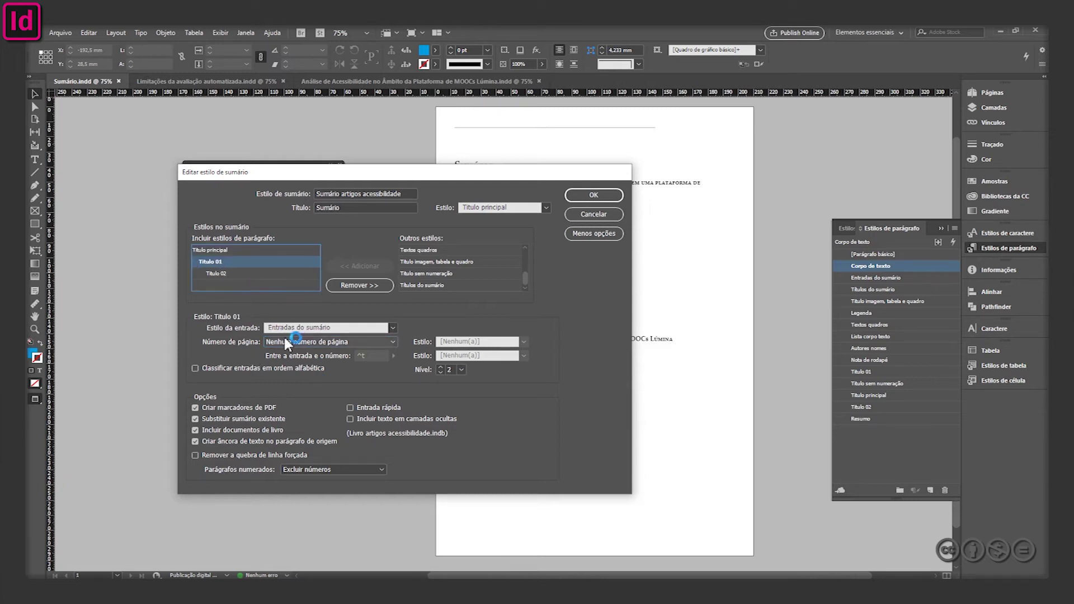
{"action": "left_click", "coordinate": [240, 275]}
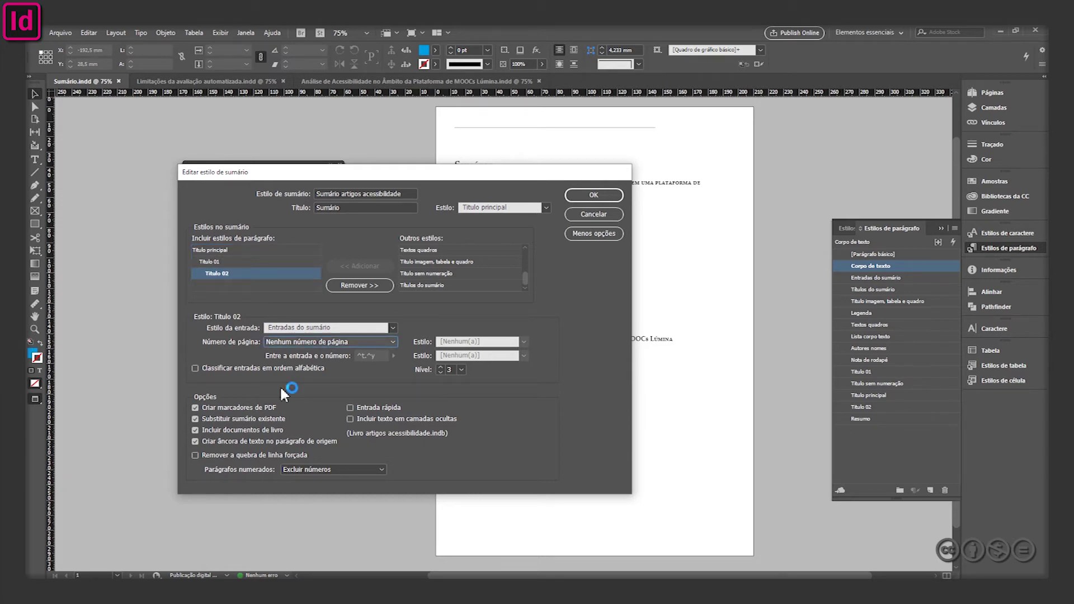
Step: Turn the option that creates a text anchor in the source paragraph off and back on
{"action": "left_click", "coordinate": [204, 441]}
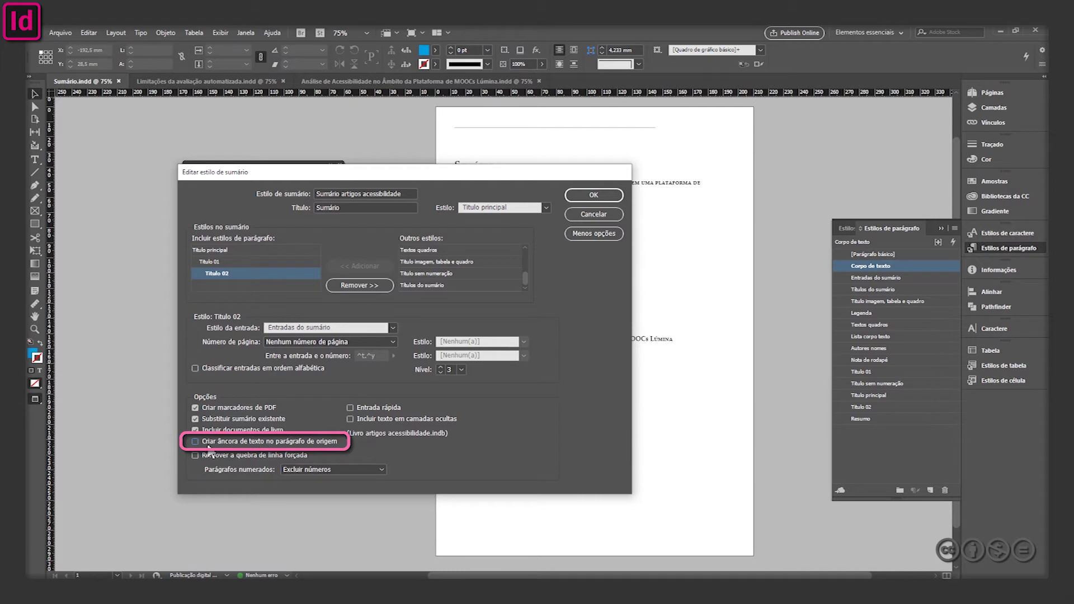
{"action": "left_click", "coordinate": [335, 443]}
{"action": "left_click", "coordinate": [196, 442]}
Step: Move the style dialog aside and examine the section entries, such as Introdução, in the summary on the page
{"action": "mouse_move", "coordinate": [515, 174]}
{"action": "left_mouse_down"}
{"action": "mouse_move", "coordinate": [452, 387]}
{"action": "mouse_move", "coordinate": [462, 362]}
{"action": "left_mouse_up"}
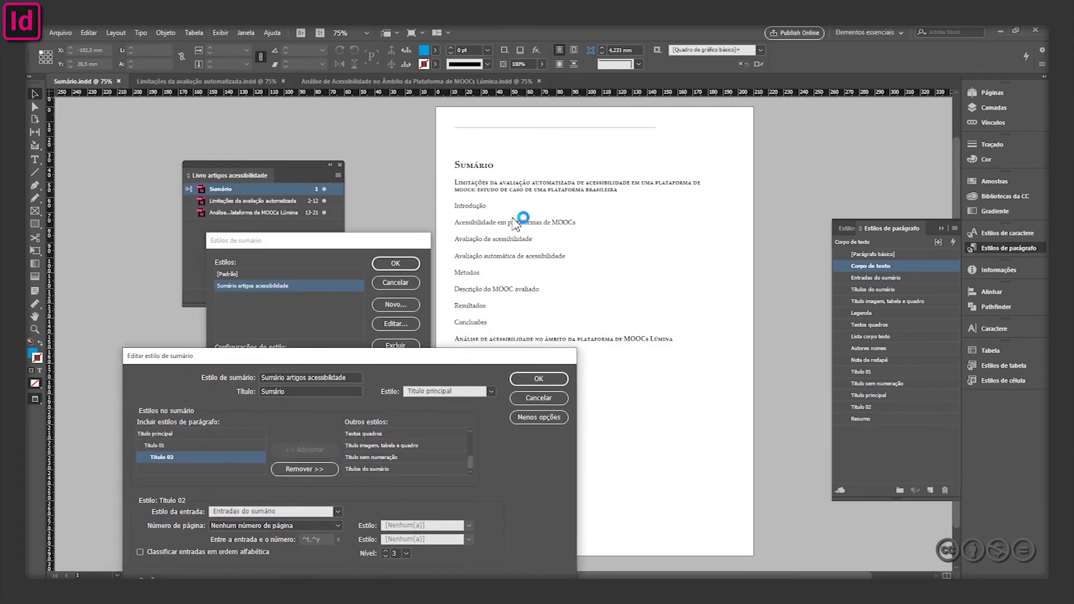
{"action": "left_click_drag", "start_coordinate": [428, 356], "coordinate": [464, 237]}
{"action": "left_click", "coordinate": [465, 238]}
{"action": "left_click", "coordinate": [463, 260]}
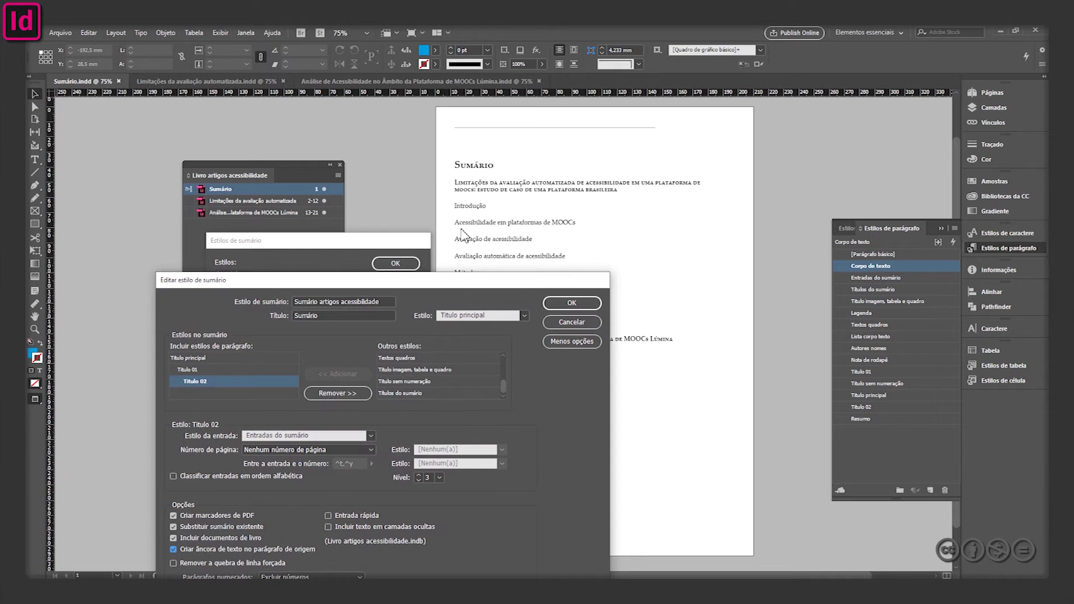
{"action": "left_click", "coordinate": [507, 244]}
{"action": "left_click", "coordinate": [475, 212]}
{"action": "left_click_drag", "start_coordinate": [439, 278], "coordinate": [445, 203]}
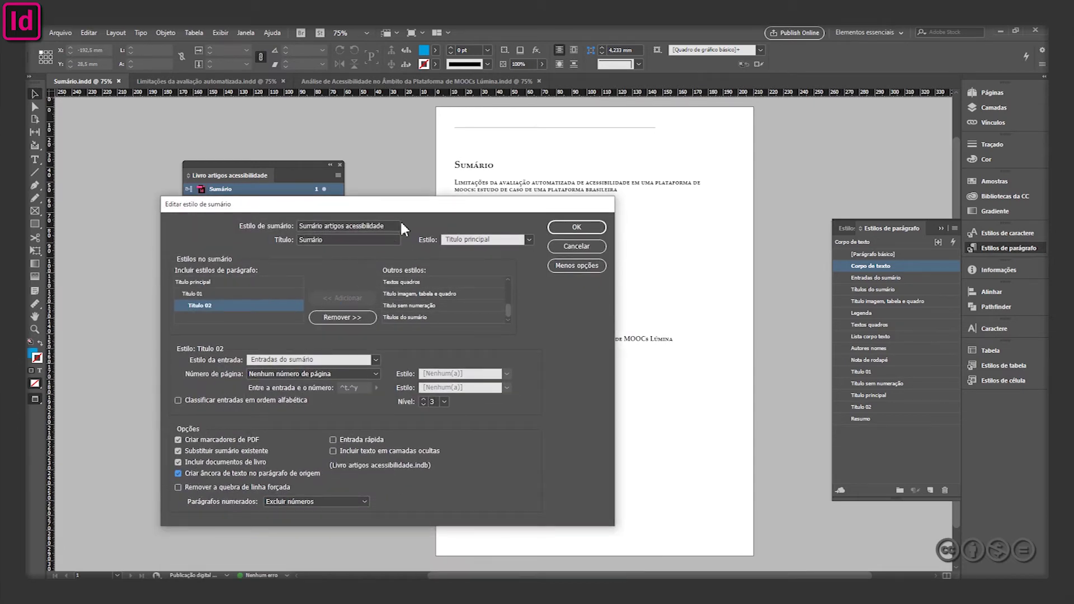
{"action": "left_click_drag", "start_coordinate": [421, 208], "coordinate": [396, 326]}
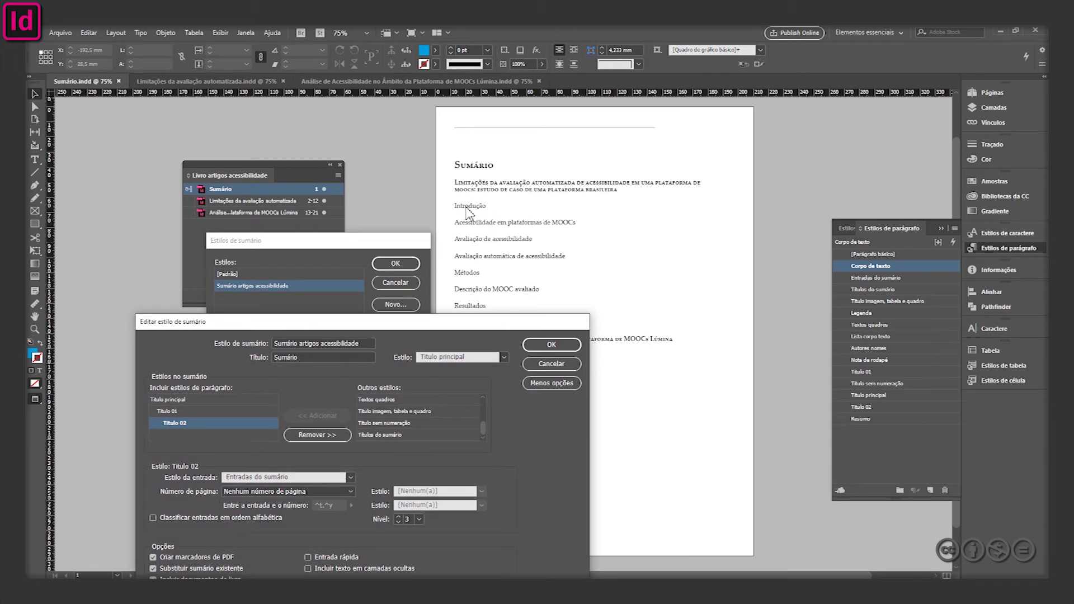
{"action": "left_click", "coordinate": [470, 208]}
{"action": "left_click", "coordinate": [480, 210]}
Step: Accept the settings of the table of contents style and close the list of table of contents styles
{"action": "left_click", "coordinate": [547, 347]}
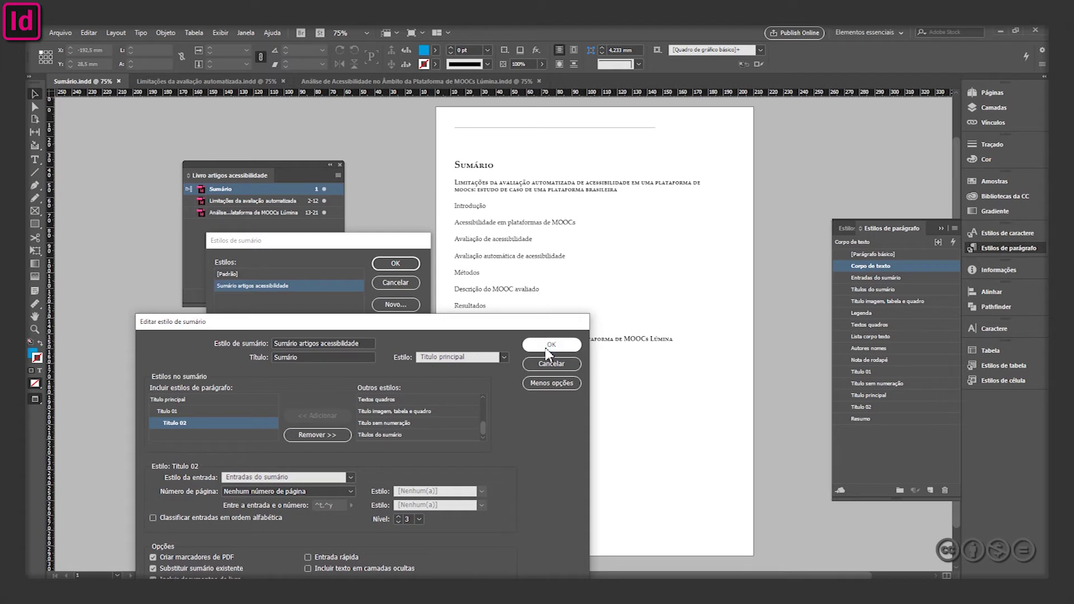
{"action": "left_click", "coordinate": [548, 348]}
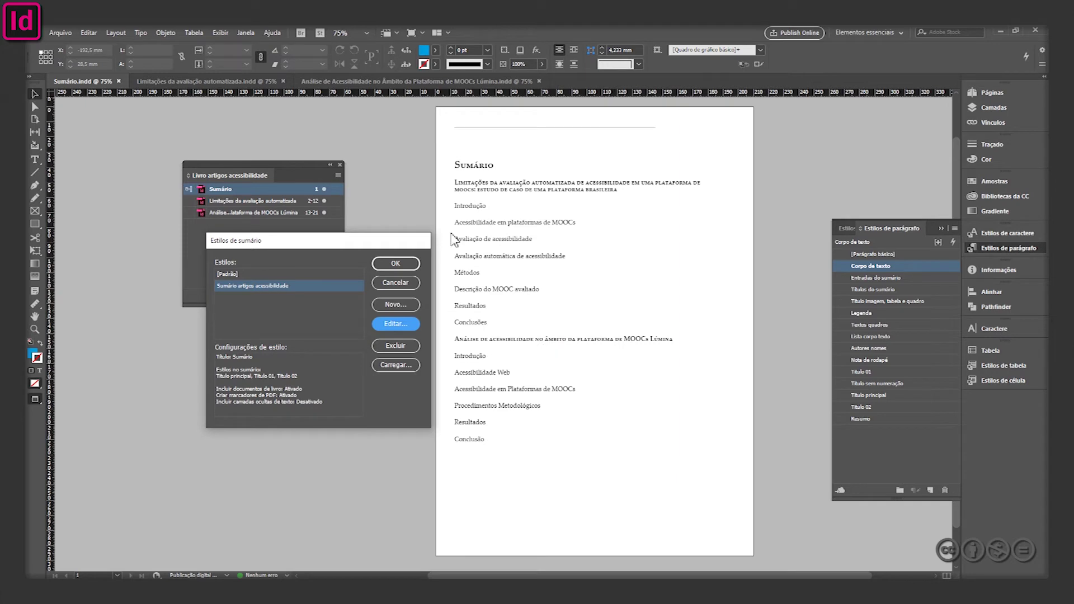
{"action": "left_click", "coordinate": [401, 262]}
Step: Select the summary's text frame and update its table of contents
{"action": "left_click", "coordinate": [467, 238]}
{"action": "left_click", "coordinate": [114, 33]}
{"action": "left_click", "coordinate": [152, 268]}
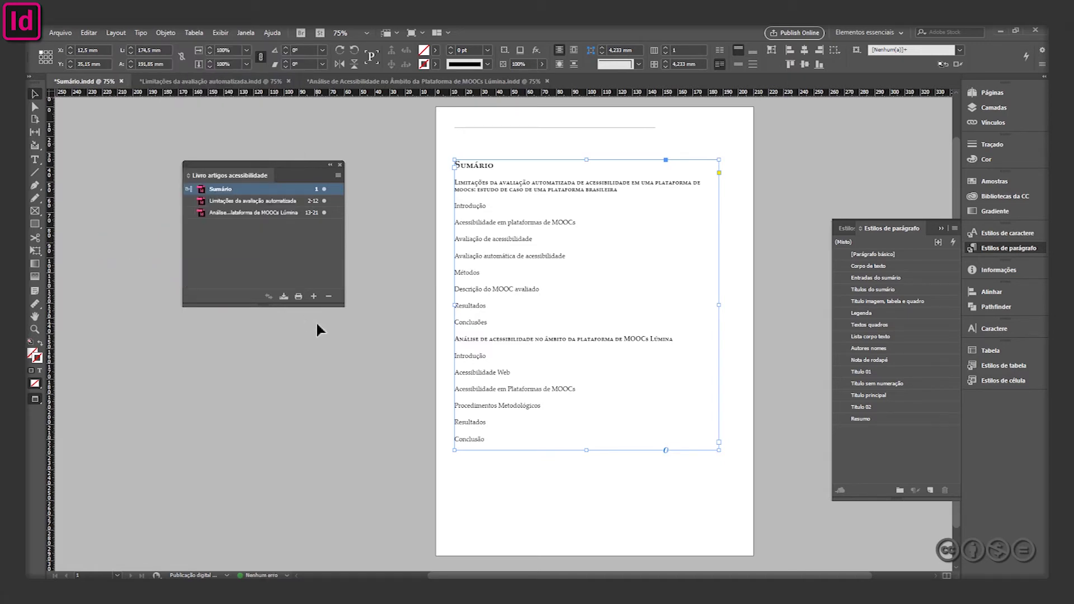
{"action": "left_click", "coordinate": [268, 213]}
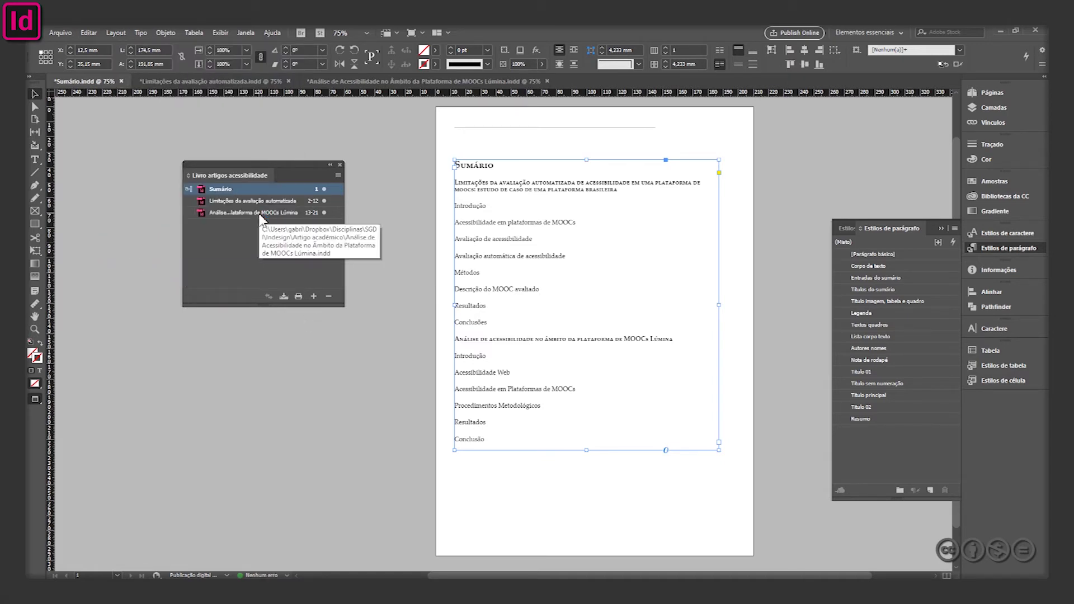
Step: Save the Sumário document and the two article documents, and return to Sumário
{"action": "key", "text": "ctrl+s"}
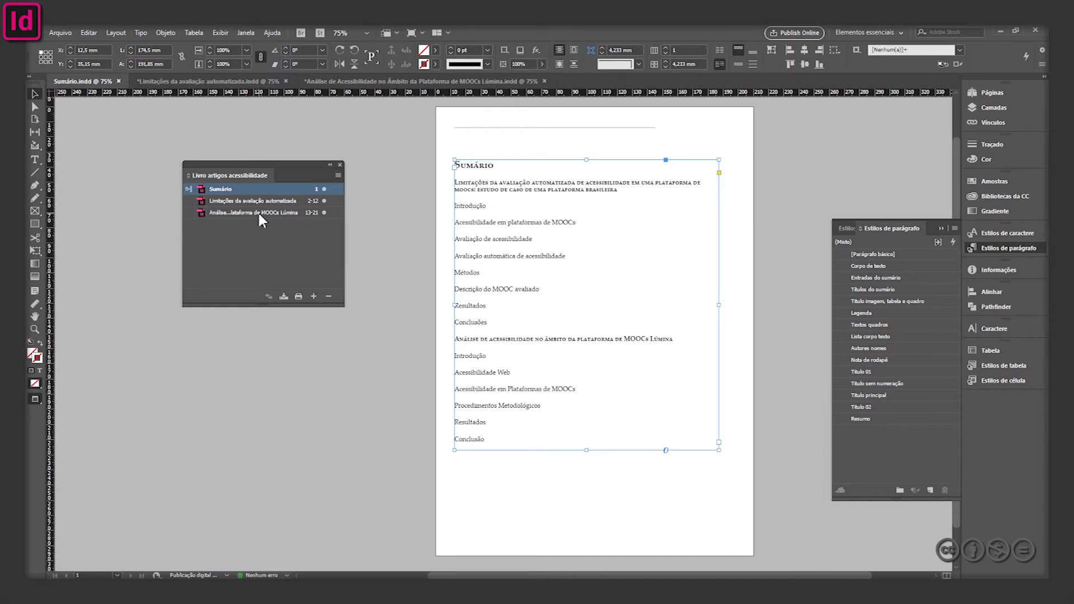
{"action": "left_click", "coordinate": [213, 83]}
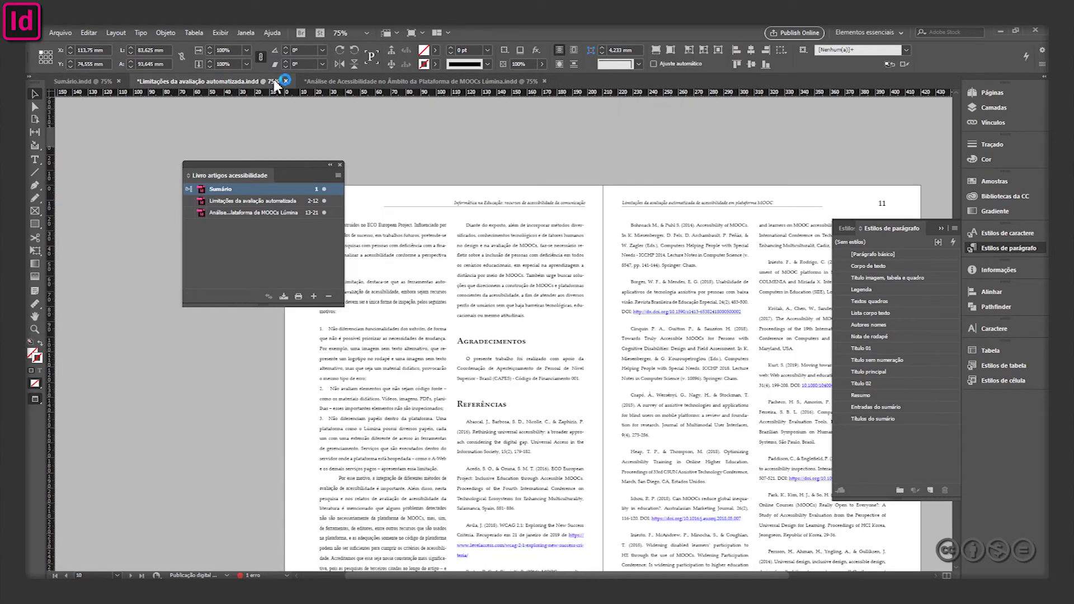
{"action": "left_click", "coordinate": [322, 78]}
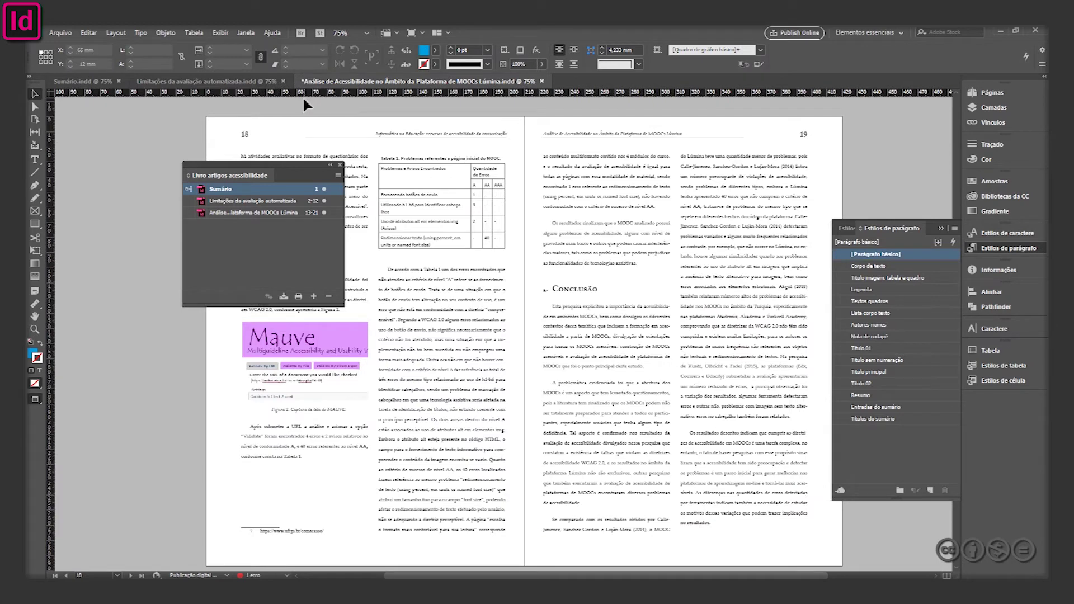
{"action": "key", "text": "ctrl+s"}
{"action": "left_click", "coordinate": [91, 83]}
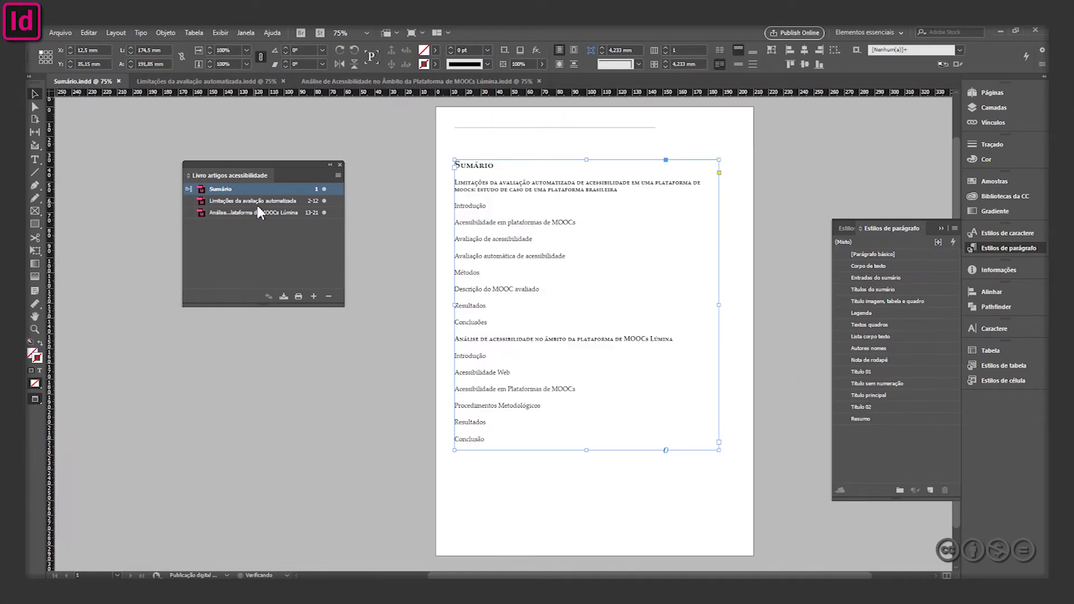
Step: Select all three documents of the book and synchronize them
{"action": "left_click", "coordinate": [256, 212], "text": "shift"}
{"action": "left_click", "coordinate": [338, 175]}
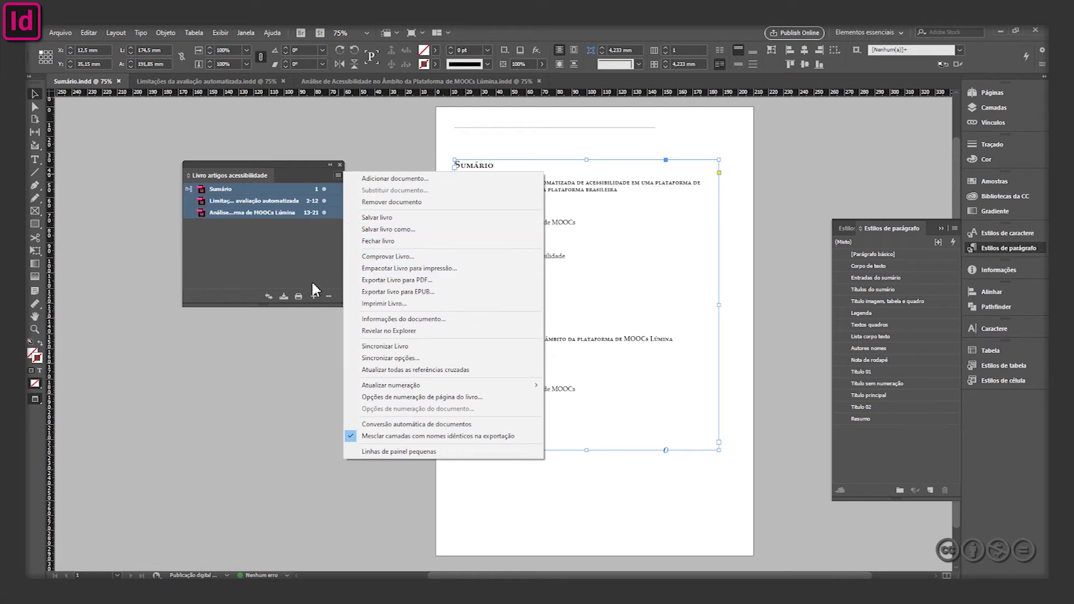
{"action": "left_click", "coordinate": [268, 296]}
{"action": "left_click", "coordinate": [339, 176]}
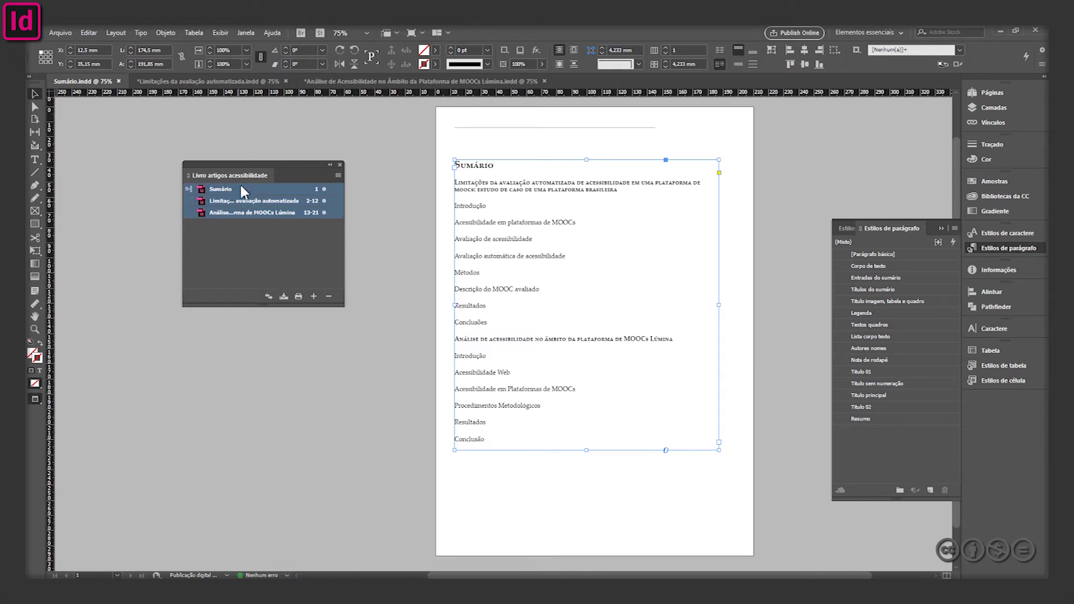
Step: Export the book as reflowable EPUB, replacing the existing Livro artigos acessibilidade.epub in the Artigo acadêmico folder
{"action": "left_click", "coordinate": [337, 175]}
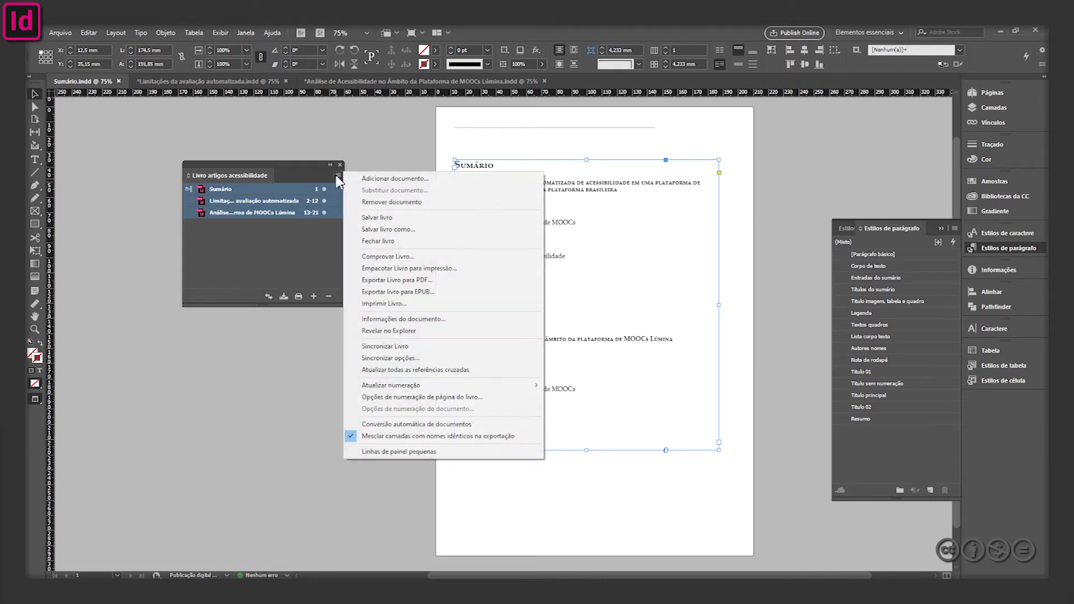
{"action": "left_click", "coordinate": [454, 292]}
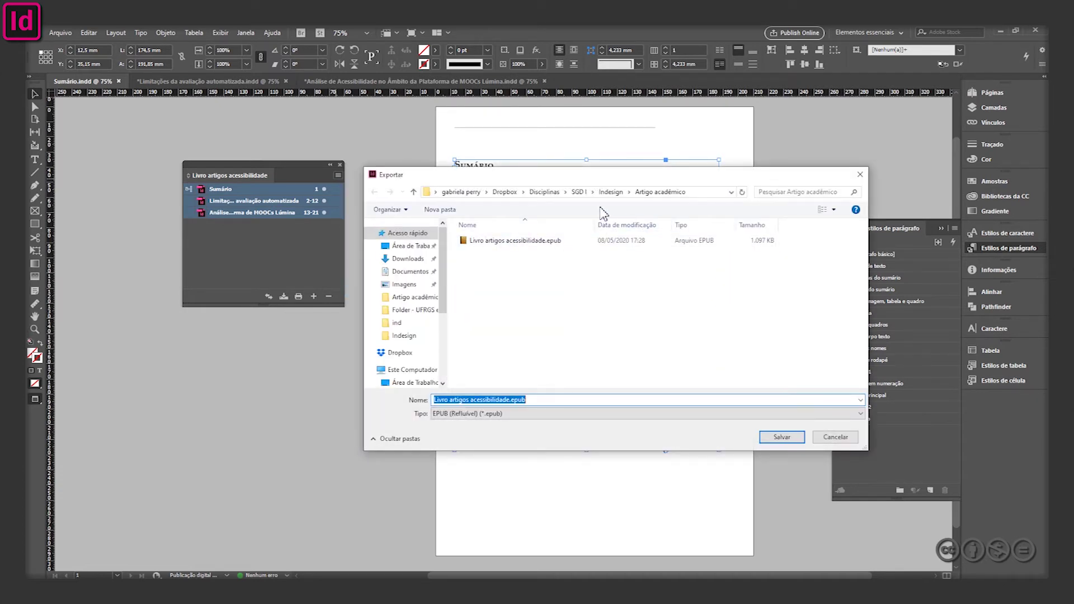
{"action": "left_click", "coordinate": [503, 248]}
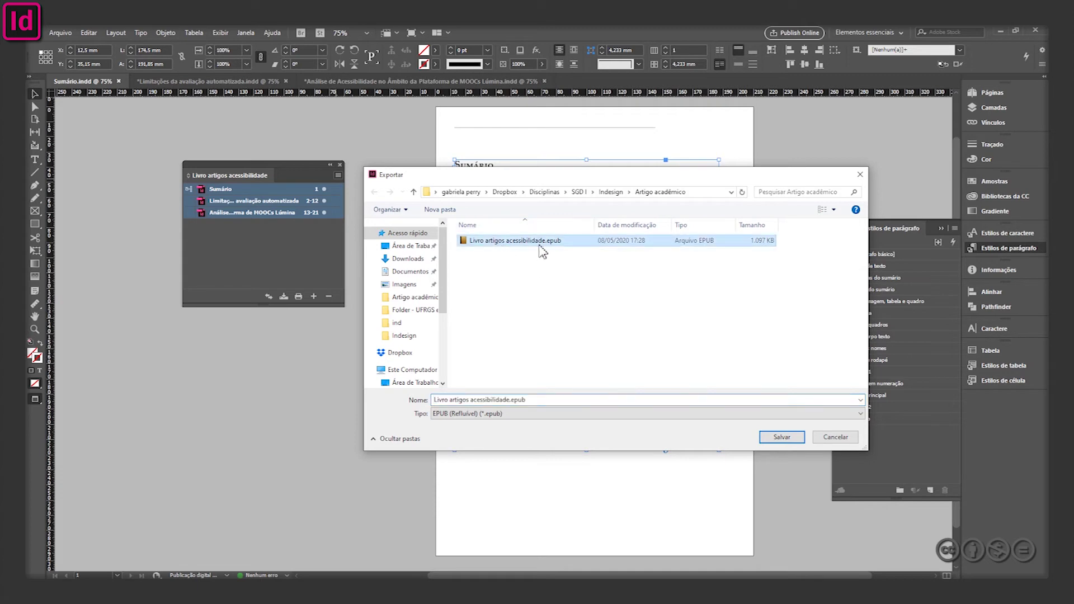
{"action": "left_click", "coordinate": [781, 437]}
{"action": "left_click", "coordinate": [562, 308]}
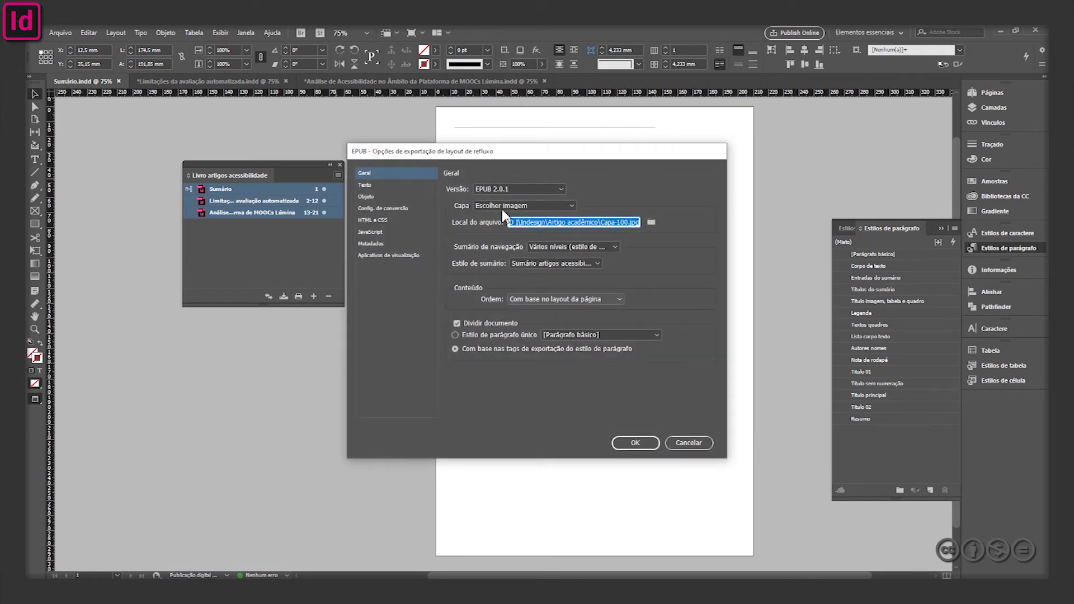
Step: Set the export version to EPUB 2.0.1 and the cover option to Escolher imagem
{"action": "left_click", "coordinate": [519, 189]}
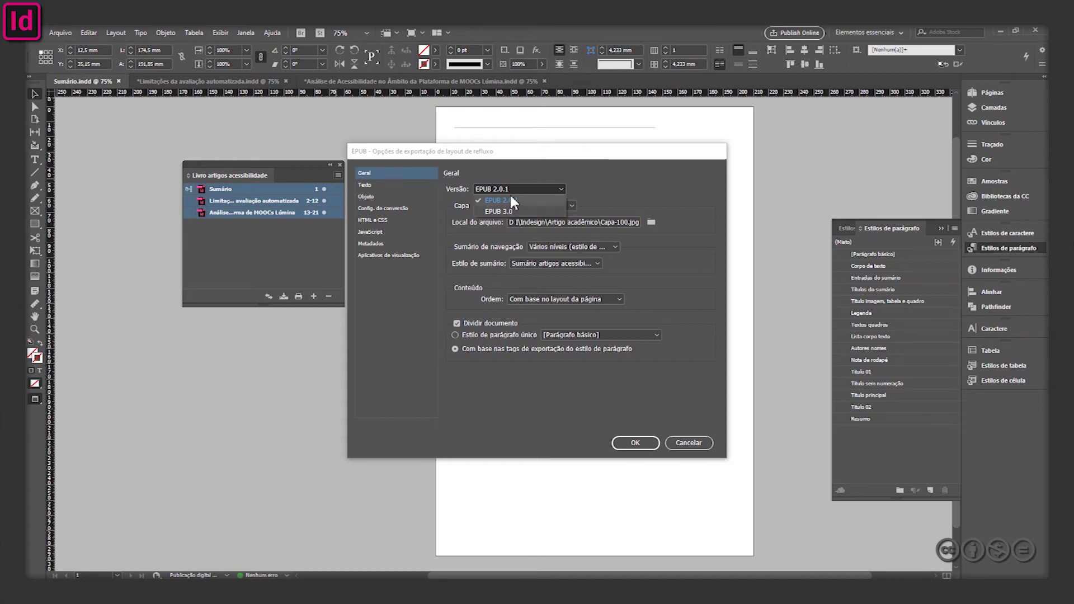
{"action": "left_click", "coordinate": [515, 201]}
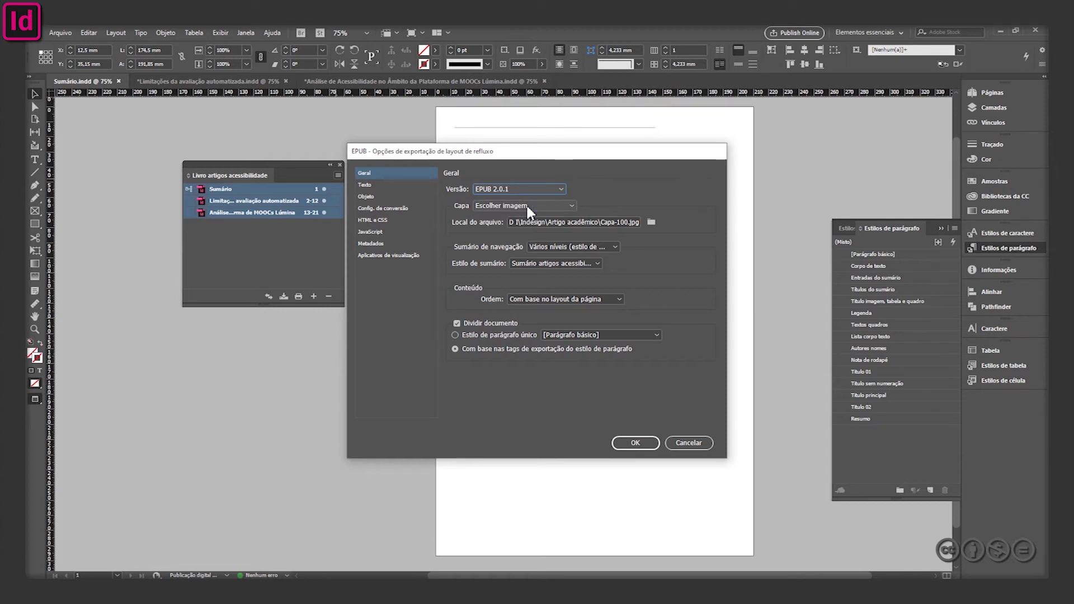
{"action": "left_click", "coordinate": [523, 207]}
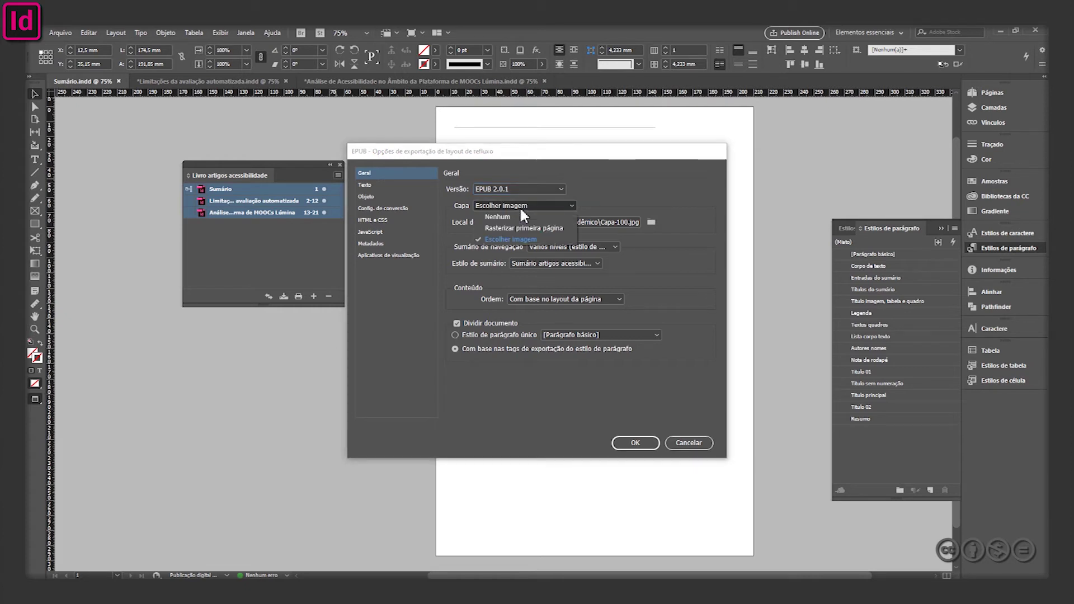
{"action": "left_click", "coordinate": [511, 237]}
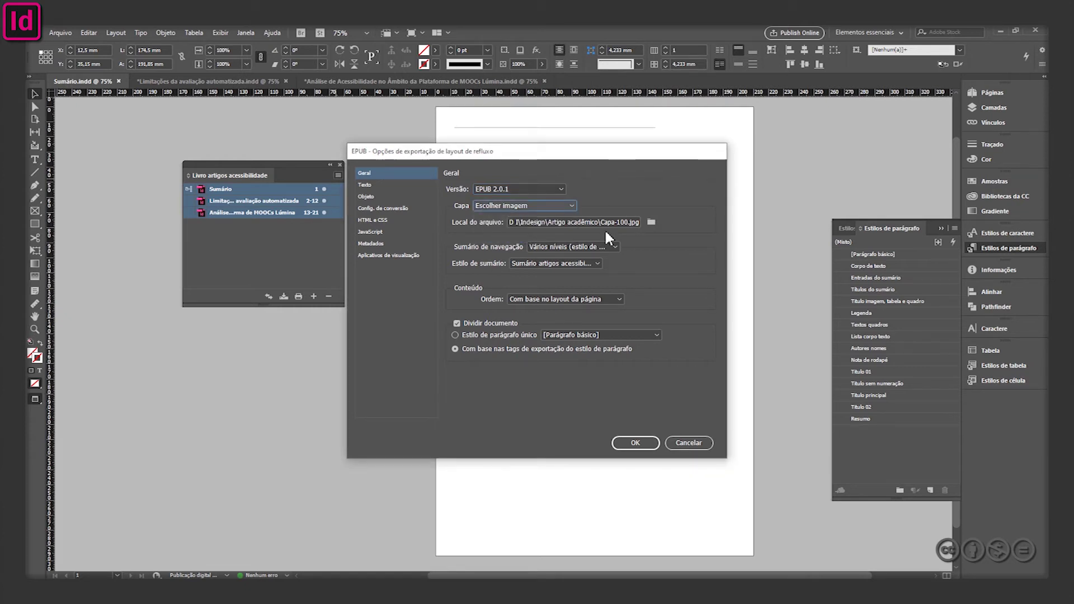
Step: Choose the JPEG file Capa-100.jpg as the EPUB's cover image
{"action": "left_click", "coordinate": [651, 221]}
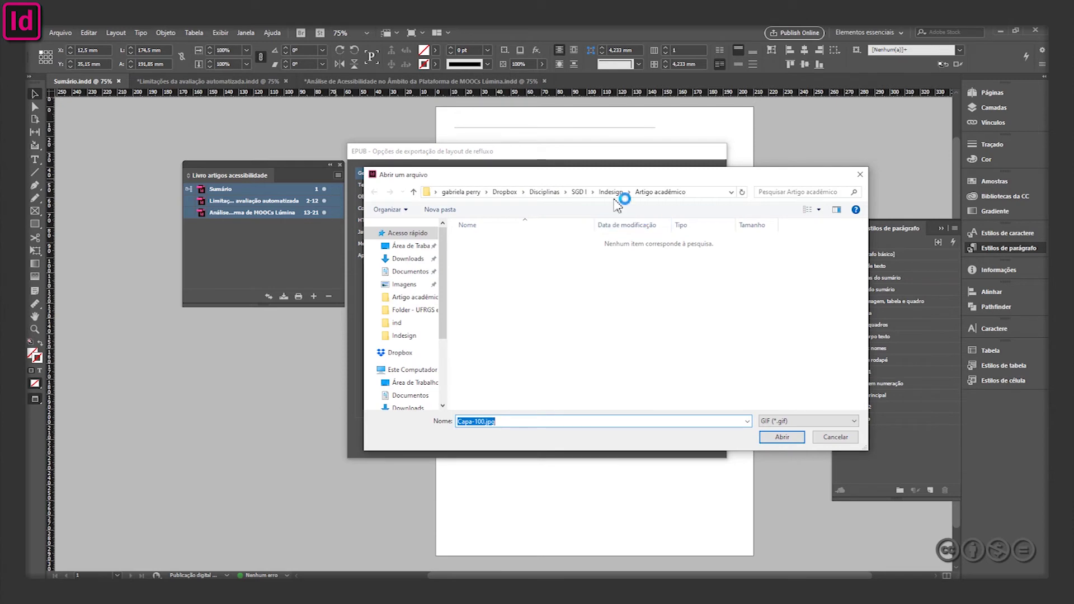
{"action": "left_click", "coordinate": [800, 428]}
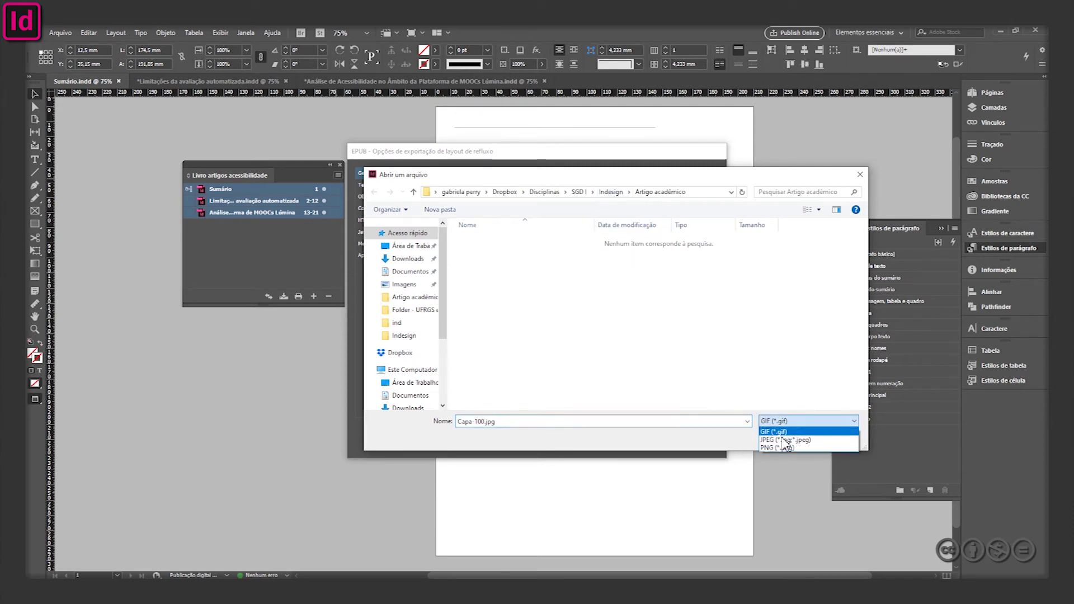
{"action": "left_click", "coordinate": [783, 440]}
{"action": "left_click", "coordinate": [486, 242]}
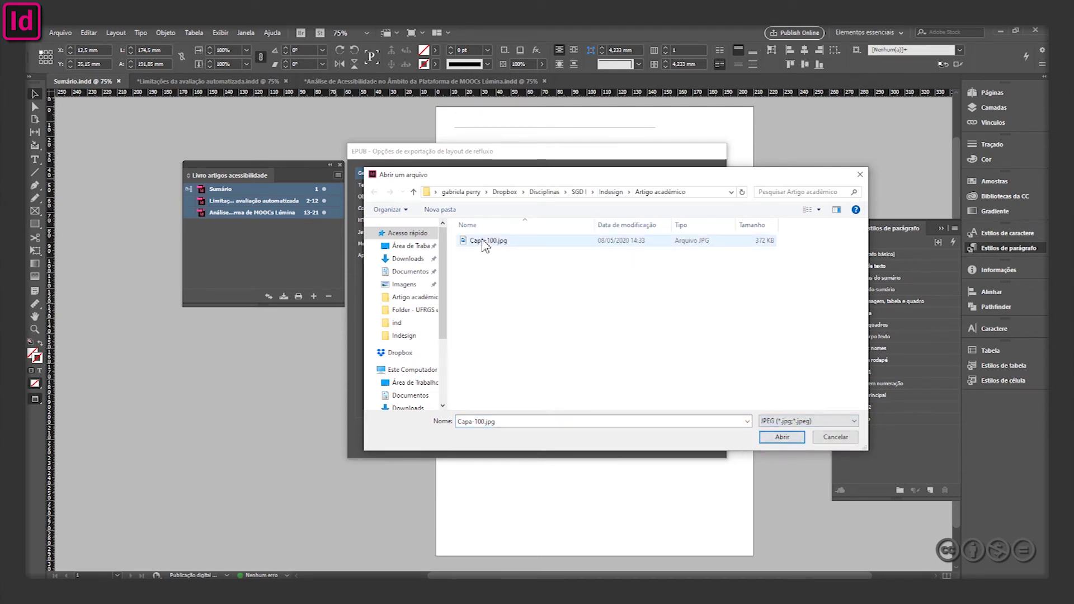
{"action": "left_click", "coordinate": [781, 438]}
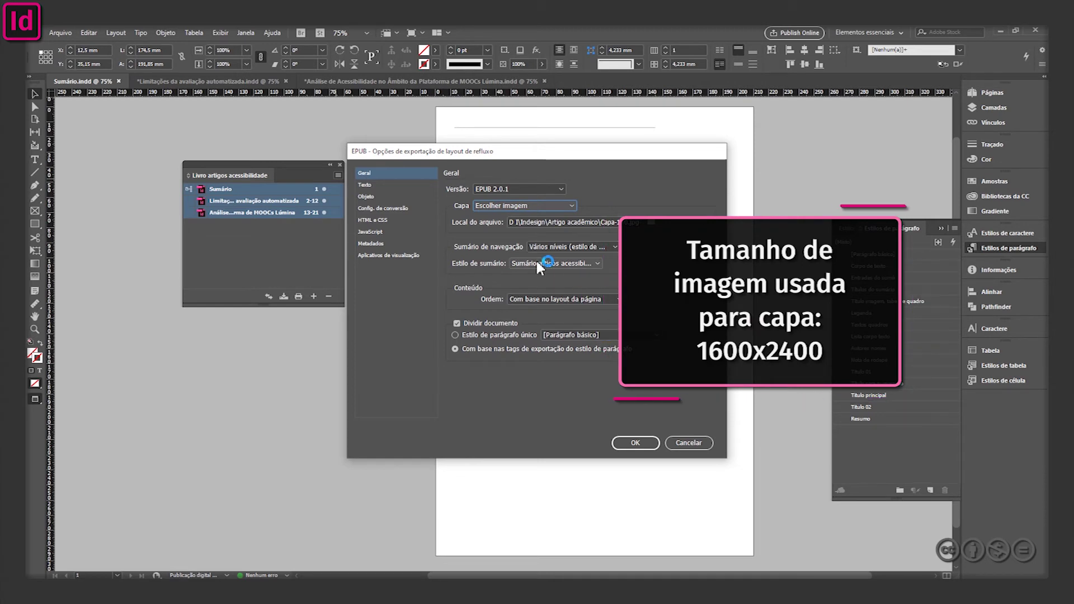
Step: Set the navigation summary to Vários níveis (estilo de sumário) with the style Sumário artigos acessibilidade
{"action": "left_click", "coordinate": [614, 244]}
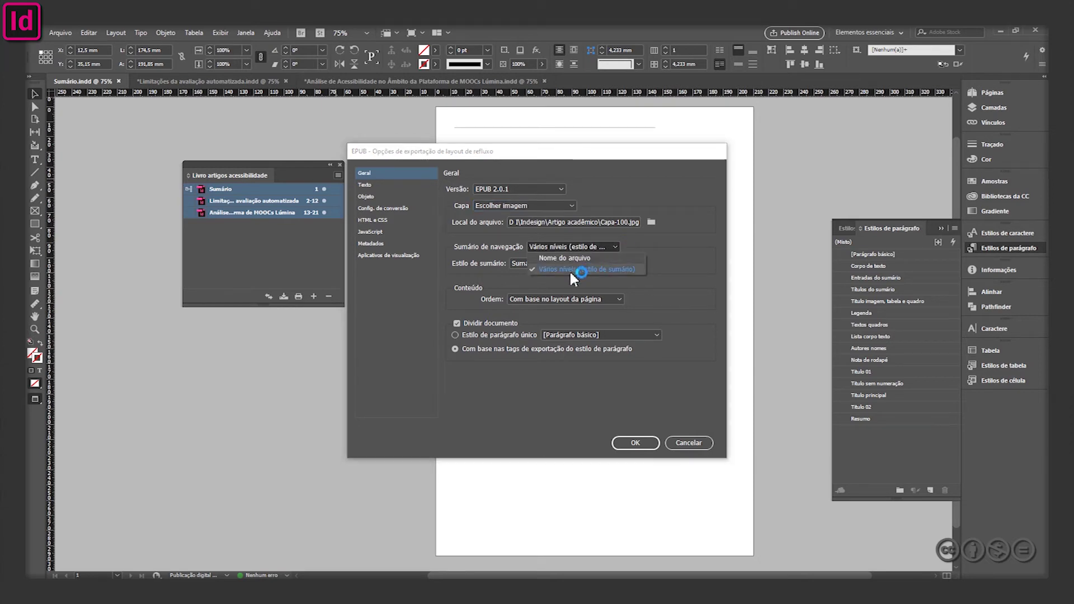
{"action": "left_click", "coordinate": [613, 270]}
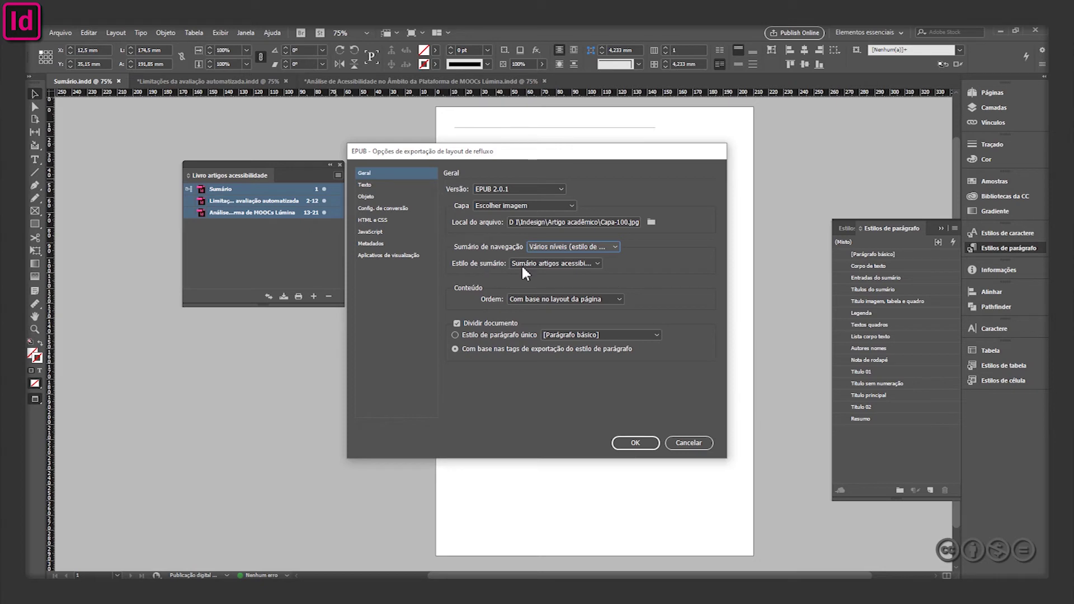
{"action": "left_click", "coordinate": [560, 263]}
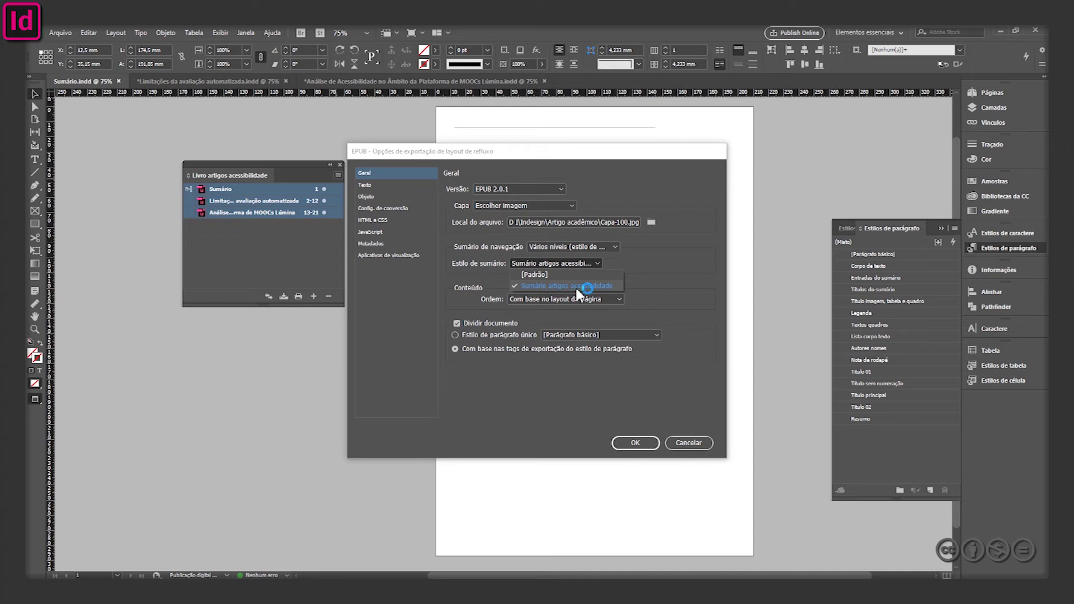
{"action": "left_click", "coordinate": [576, 286]}
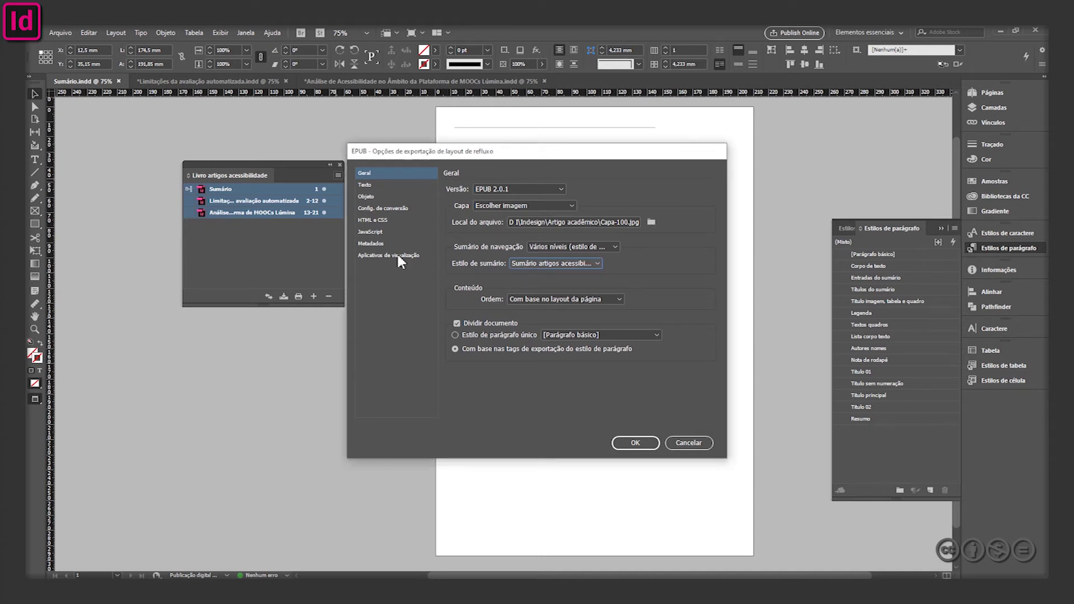
{"action": "left_click", "coordinate": [191, 189]}
{"action": "left_click", "coordinate": [582, 261]}
{"action": "left_click", "coordinate": [218, 196]}
{"action": "left_click", "coordinate": [292, 231]}
{"action": "left_click", "coordinate": [872, 439]}
Step: Set the content order to Com base no layout da página and the footnote position to Fim da seção (notas de fim)
{"action": "left_click", "coordinate": [561, 300]}
{"action": "left_click", "coordinate": [552, 308]}
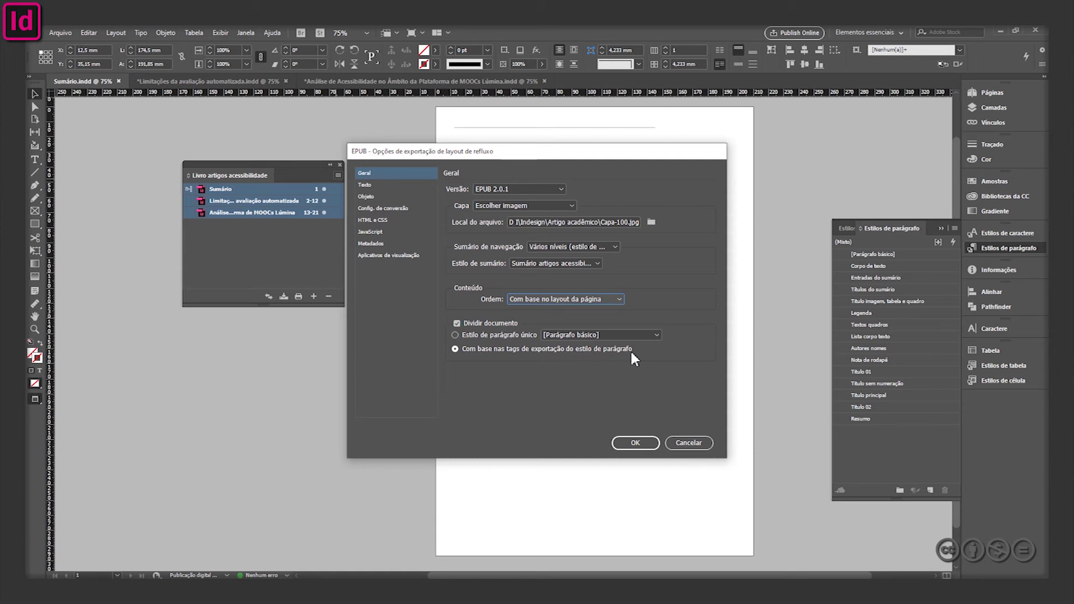
{"action": "left_click", "coordinate": [365, 187]}
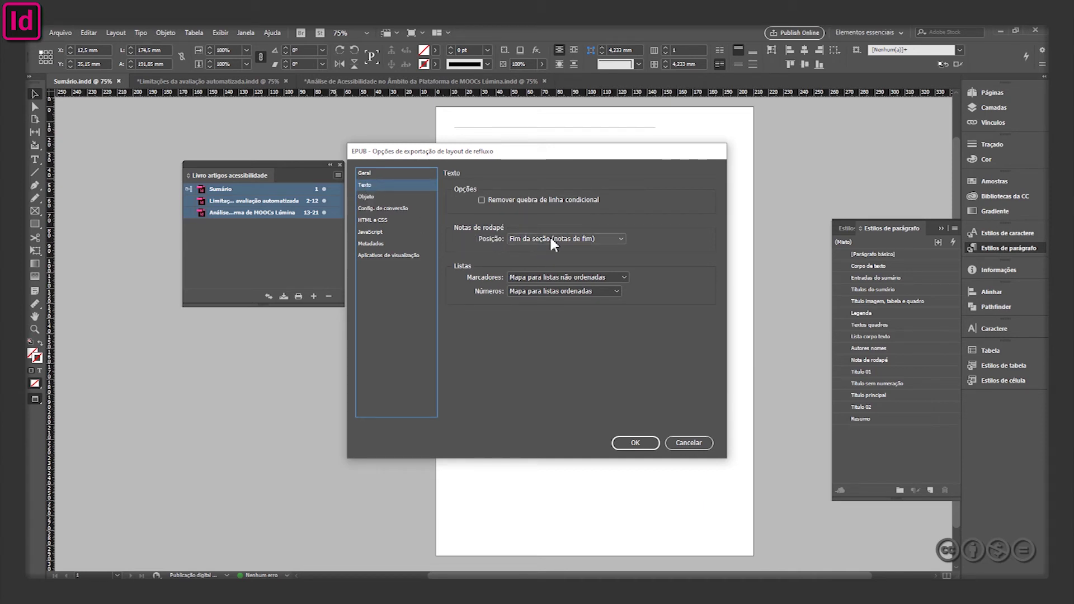
{"action": "left_click", "coordinate": [532, 239]}
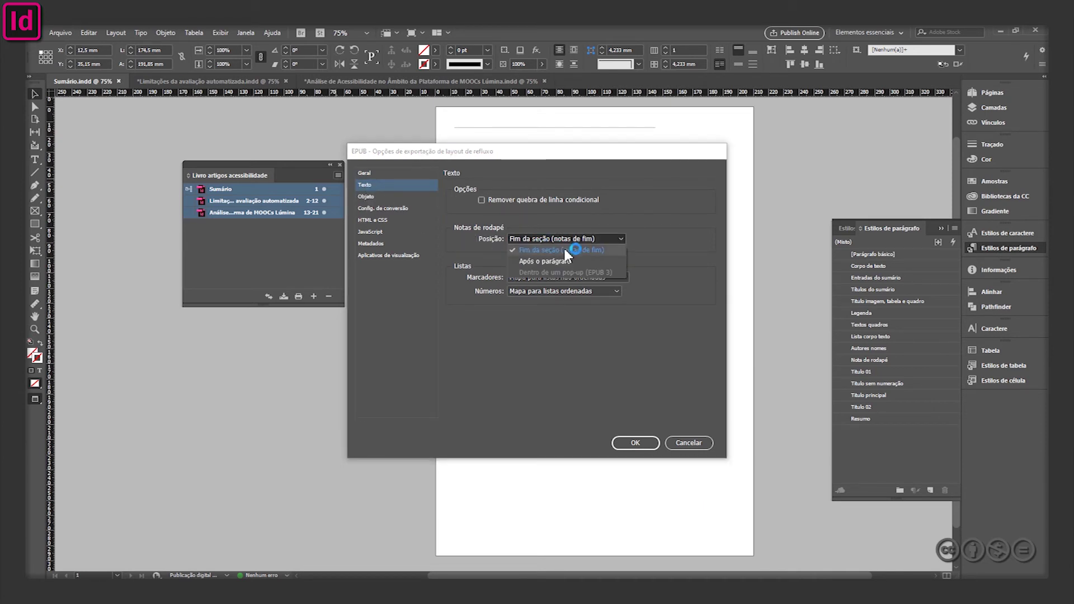
{"action": "left_click", "coordinate": [601, 250]}
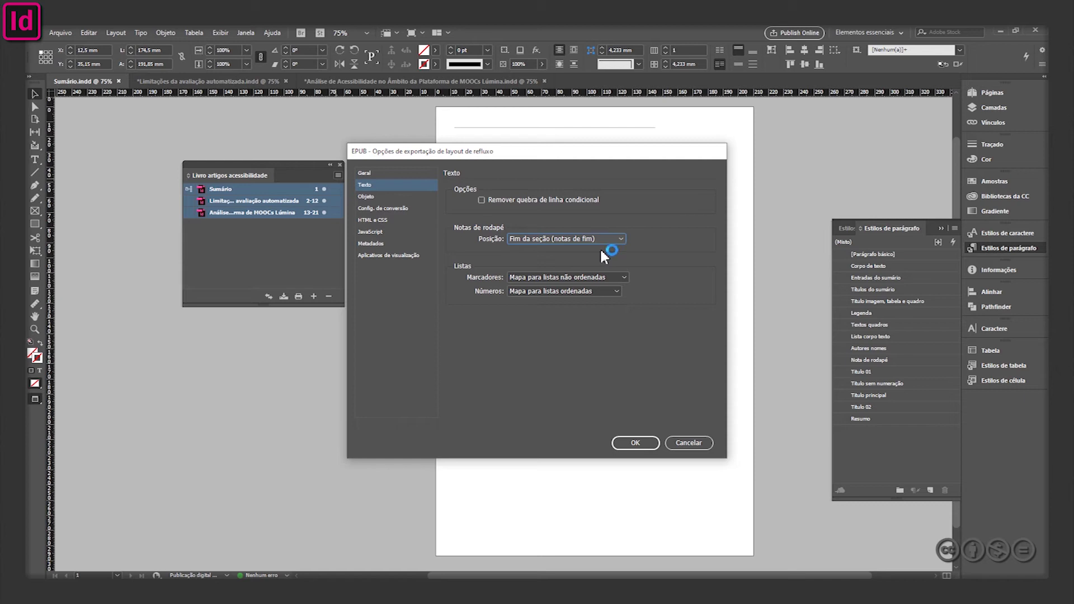
Step: Enter "Artigos acessibilidade plataforma ead" as the title in the EPUB metadata
{"action": "left_click", "coordinate": [370, 243]}
{"action": "left_click", "coordinate": [554, 202]}
{"action": "type", "text": "Artigos acessibilidade plataforma ead"}
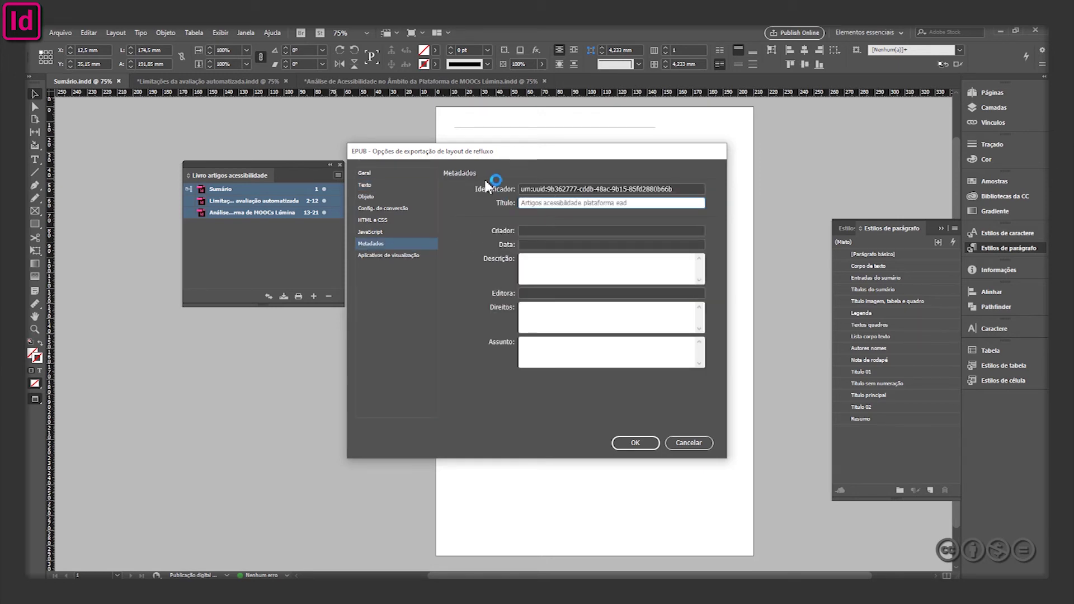
Step: Check the application set for viewing the exported EPUB and accept the export options
{"action": "left_click", "coordinate": [636, 444]}
{"action": "left_click", "coordinate": [392, 255]}
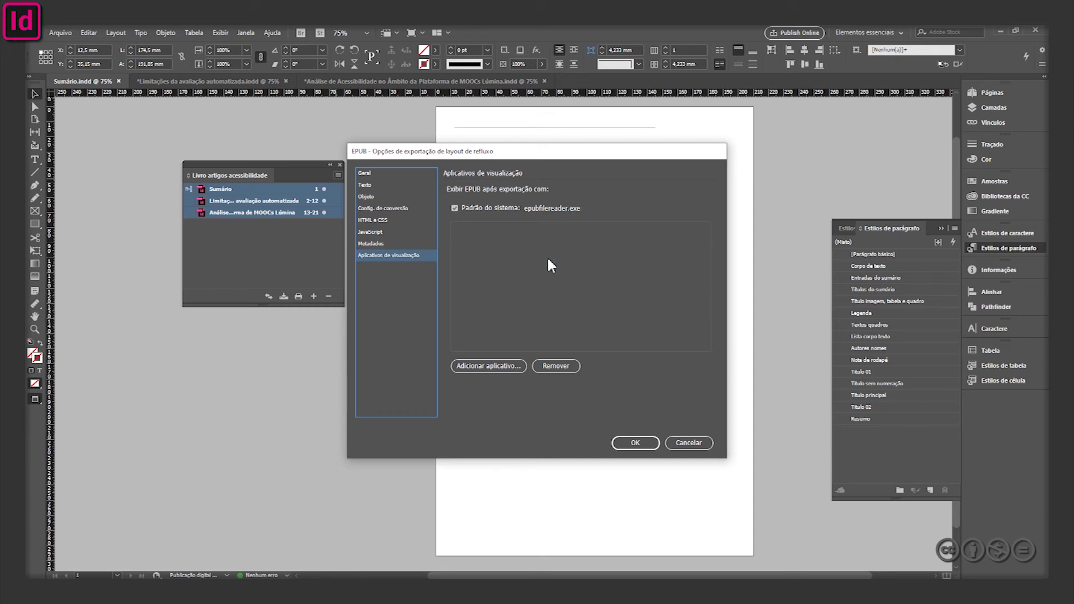
{"action": "left_click", "coordinate": [635, 443]}
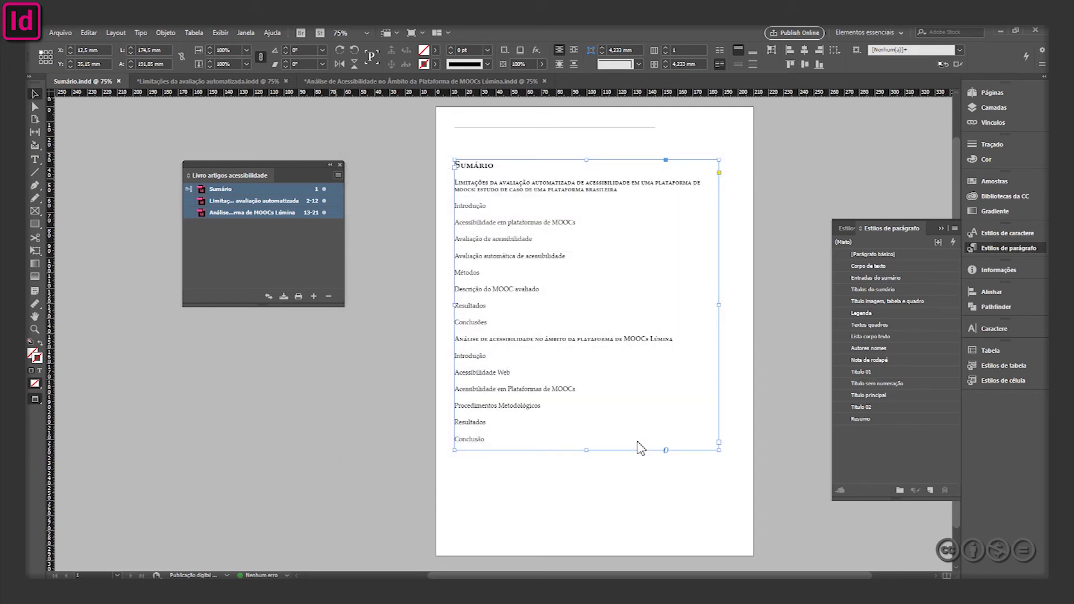
Step: Examine the text anchor and font problems listed in the EPUB export report, and close it
{"action": "double_click", "coordinate": [473, 287]}
{"action": "left_click_drag", "start_coordinate": [464, 284], "coordinate": [412, 279]}
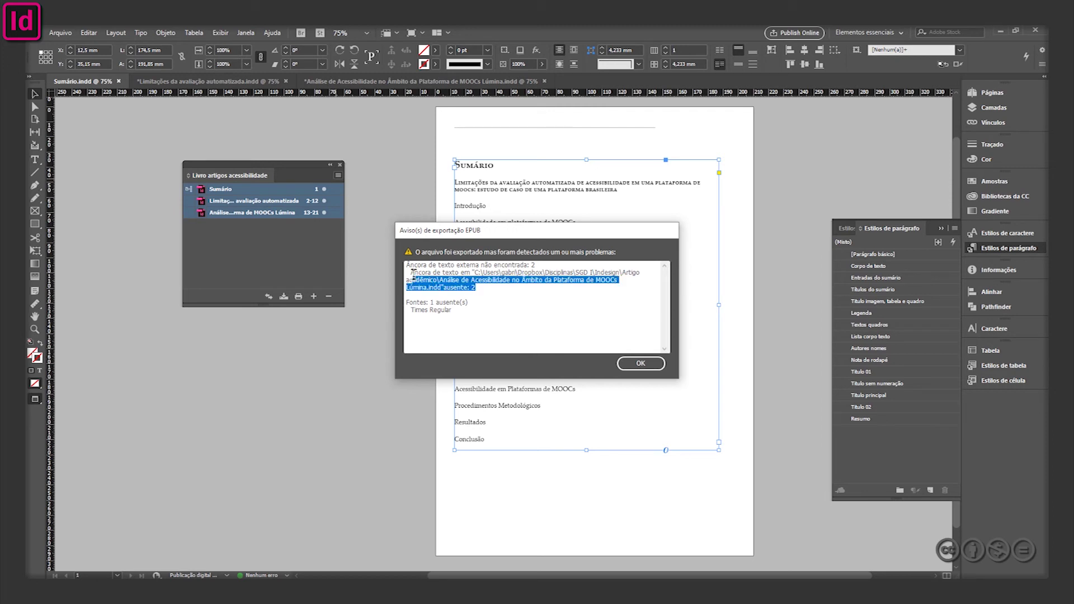
{"action": "left_click", "coordinate": [488, 298]}
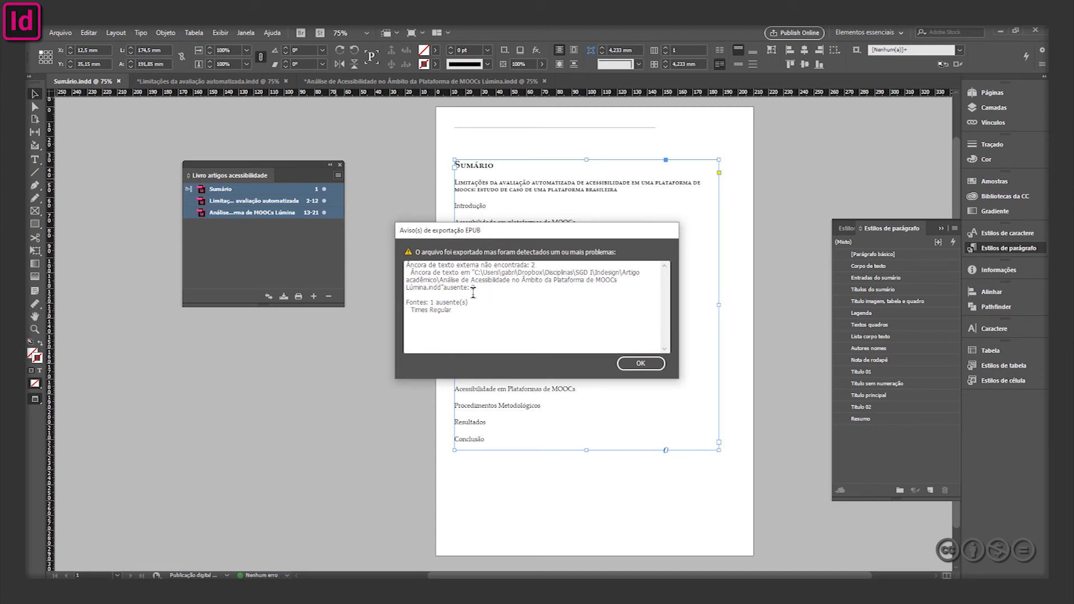
{"action": "left_click_drag", "start_coordinate": [475, 288], "coordinate": [446, 284]}
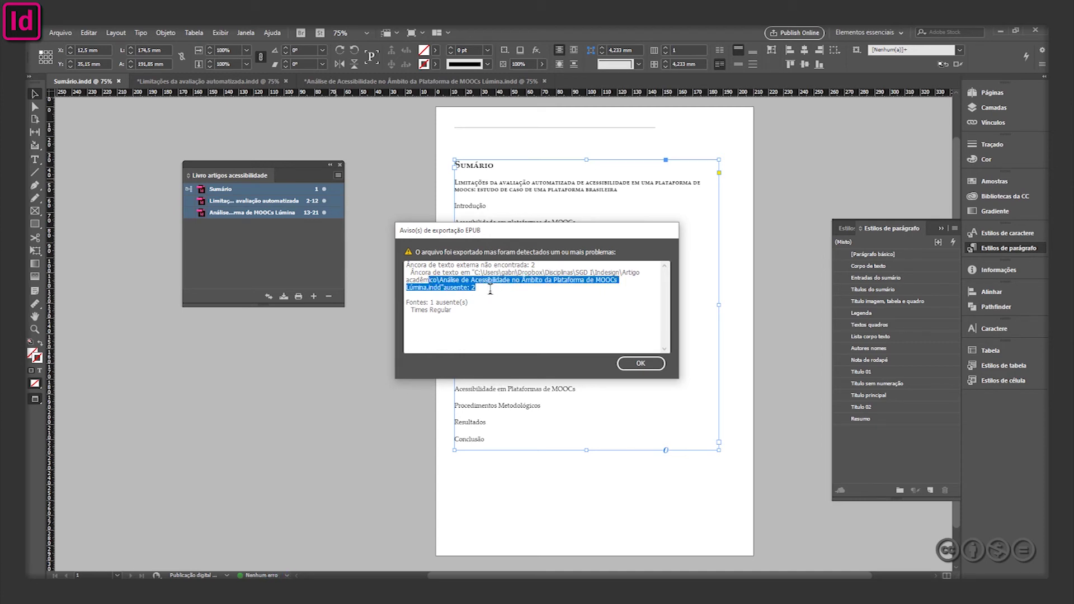
{"action": "left_click", "coordinate": [450, 309]}
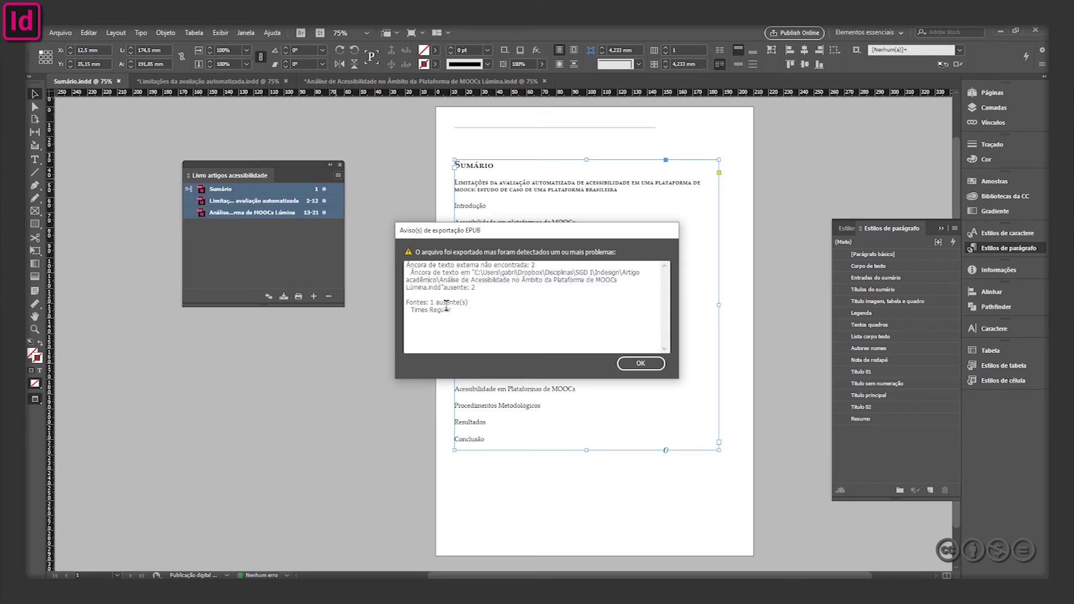
{"action": "left_click", "coordinate": [409, 313], "text": "shift"}
{"action": "left_click", "coordinate": [643, 364]}
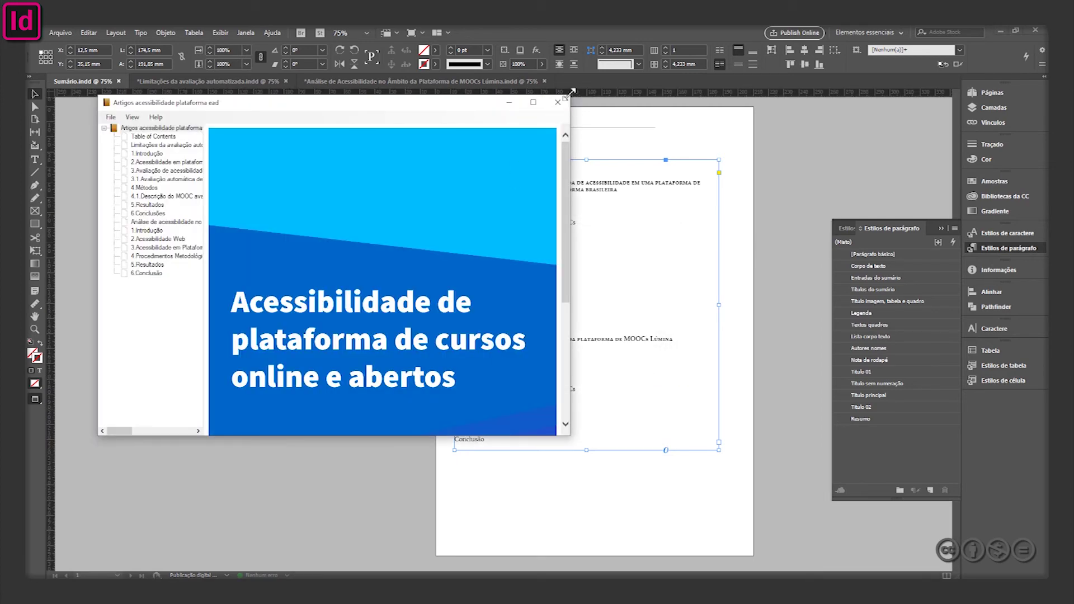
Step: Enlarge the reader window that shows the exported EPUB
{"action": "left_click_drag", "start_coordinate": [570, 93], "coordinate": [822, 26]}
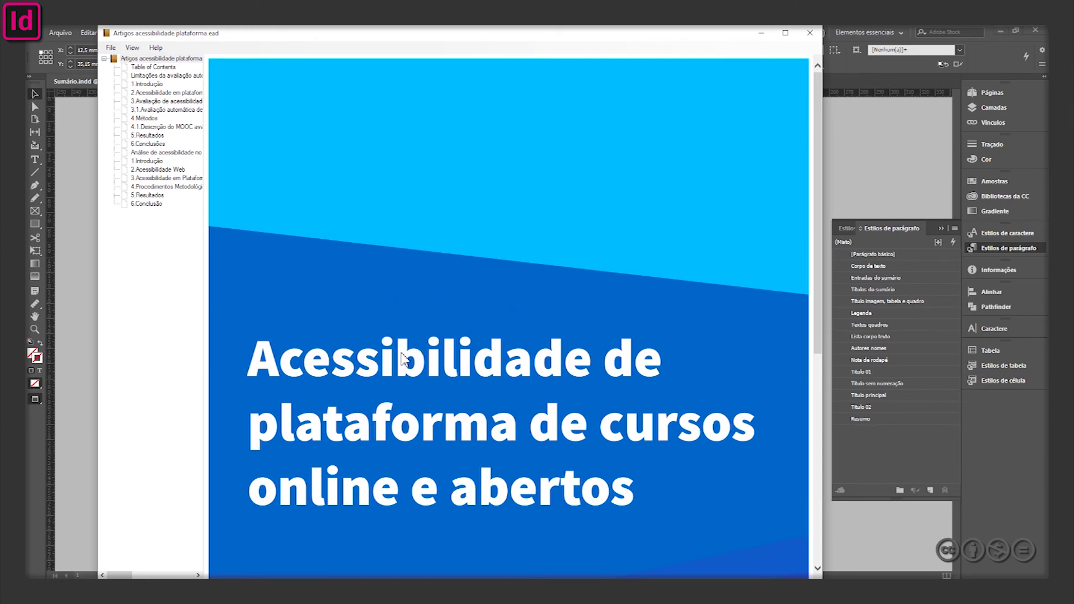
Step: Examine the exported EPUB's cover and follow the summary's link to the MOOCs Lúmina article, reading through to its footnotes
{"action": "scroll", "coordinate": [516, 412], "scroll_direction": "down", "scroll_amount": 5}
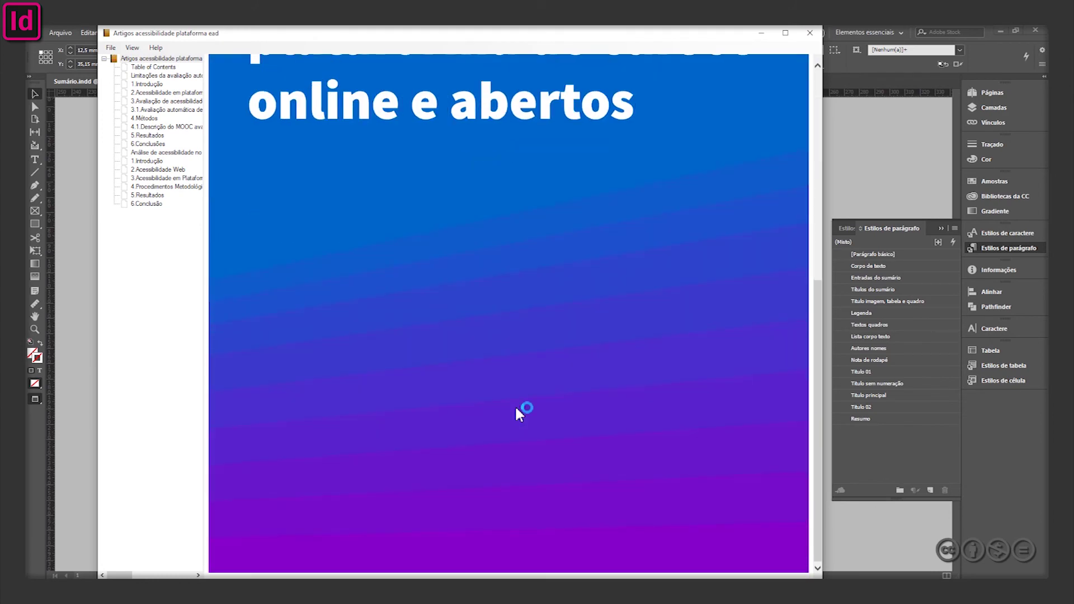
{"action": "scroll", "coordinate": [515, 412], "scroll_direction": "up", "scroll_amount": 5}
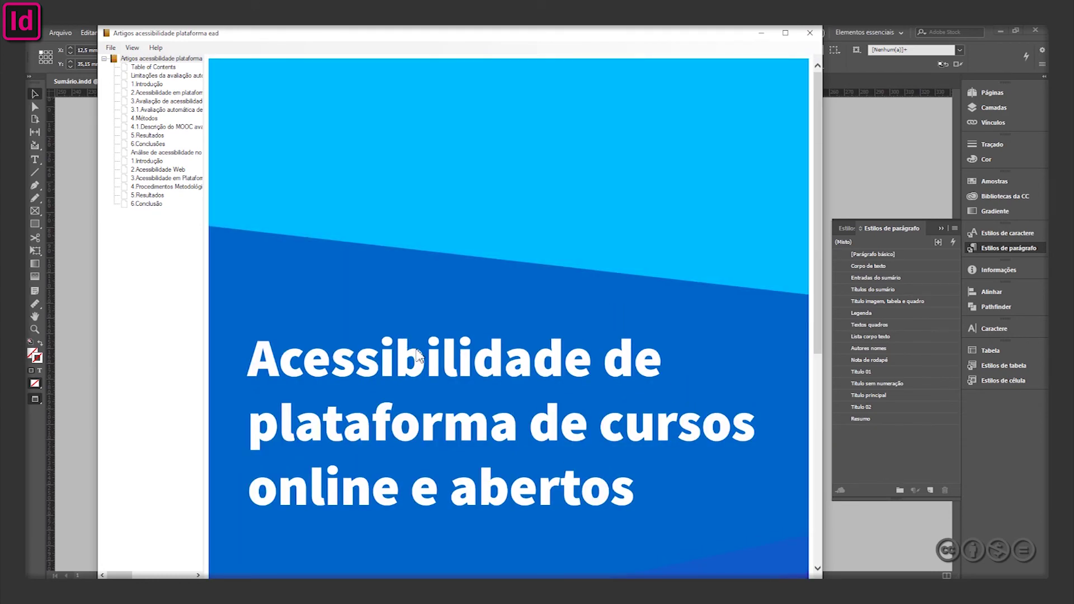
{"action": "left_click", "coordinate": [160, 67]}
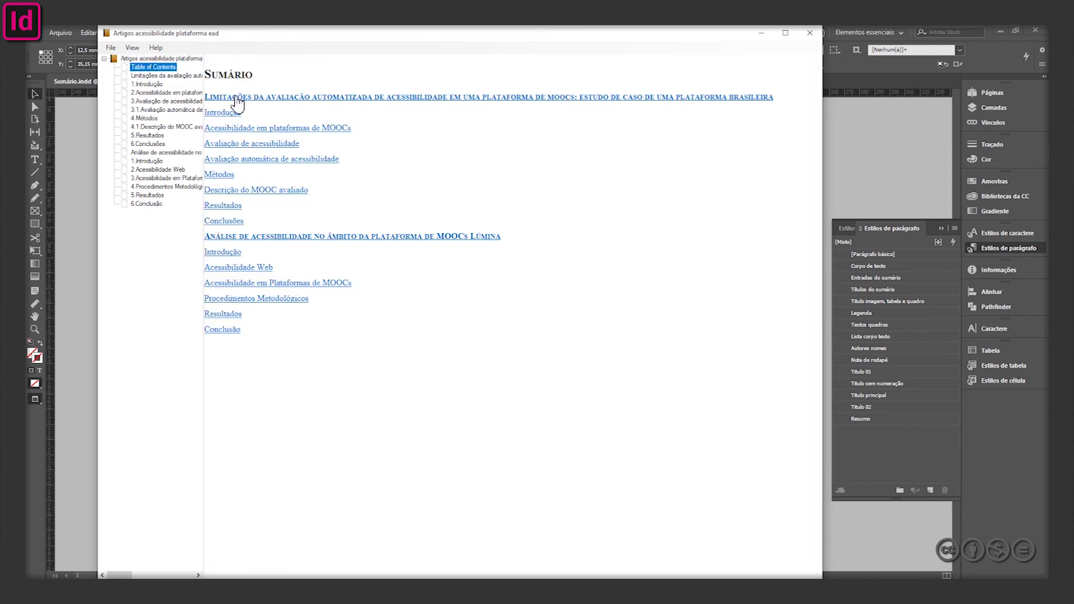
{"action": "left_click", "coordinate": [229, 112]}
{"action": "left_click", "coordinate": [278, 238]}
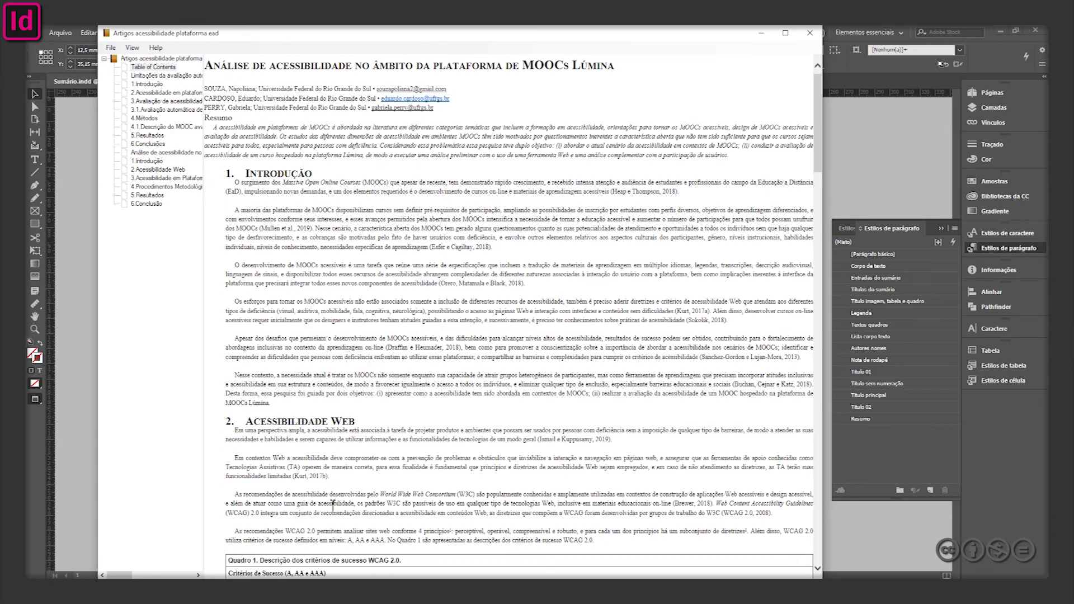
{"action": "scroll", "coordinate": [328, 386], "scroll_direction": "down", "scroll_amount": 20}
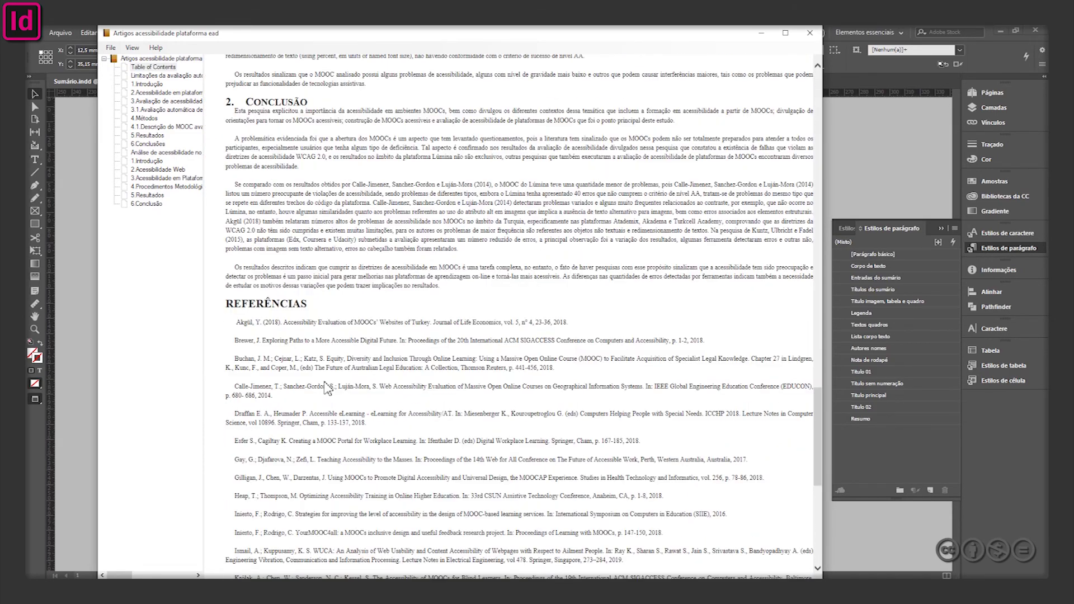
{"action": "scroll", "coordinate": [327, 386], "scroll_direction": "down", "scroll_amount": 7}
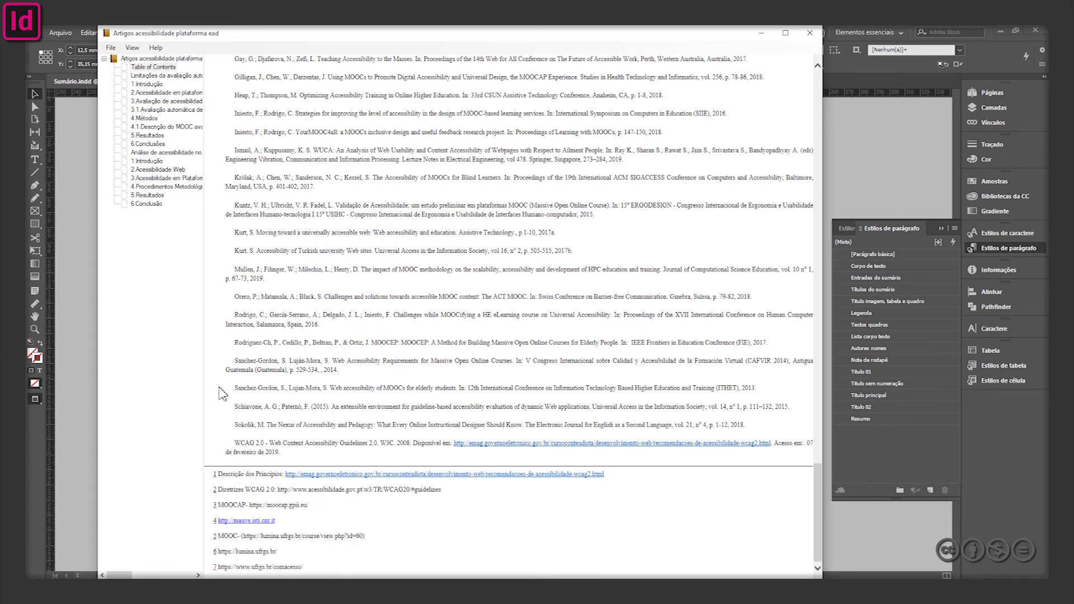
Step: Test the navigation entries Conclusões, Resultados and Procedimentos Metodológicos and the summary's Métodos link, and close the EPUB reader
{"action": "left_click", "coordinate": [148, 144]}
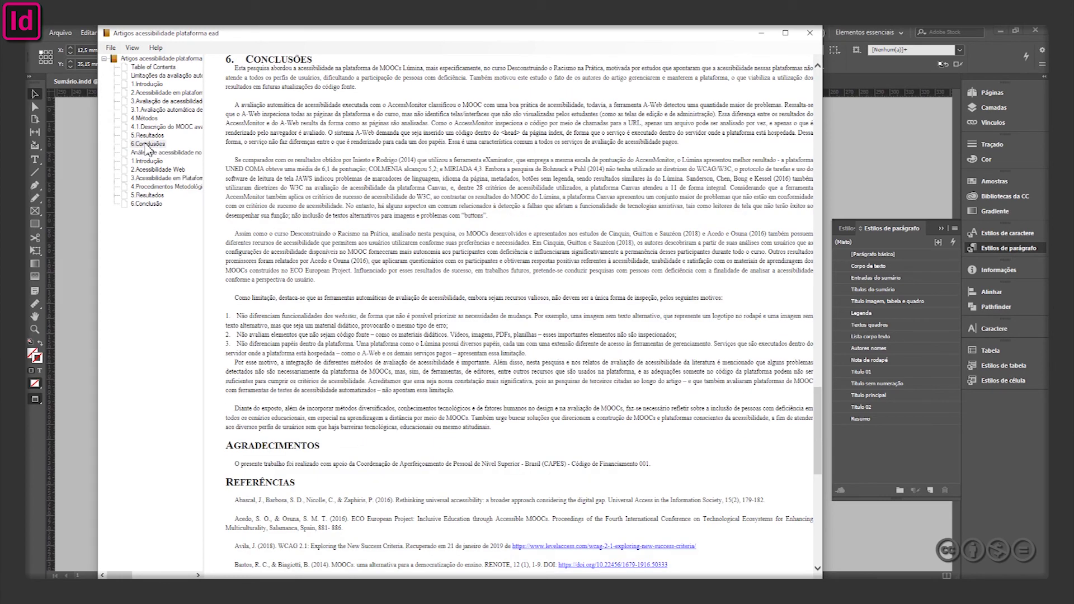
{"action": "left_click", "coordinate": [146, 136]}
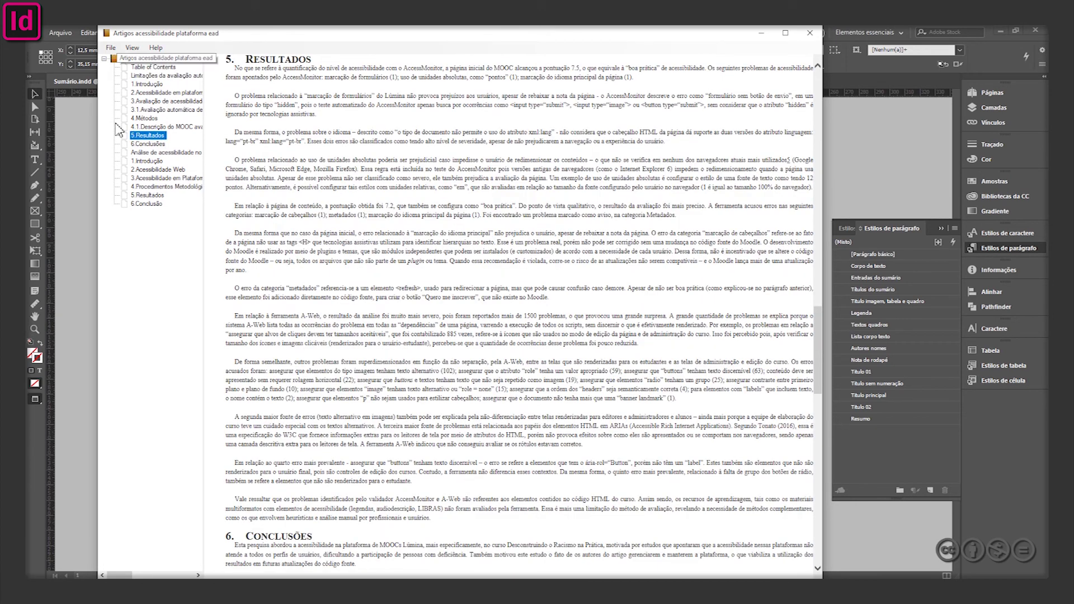
{"action": "left_click", "coordinate": [150, 187]}
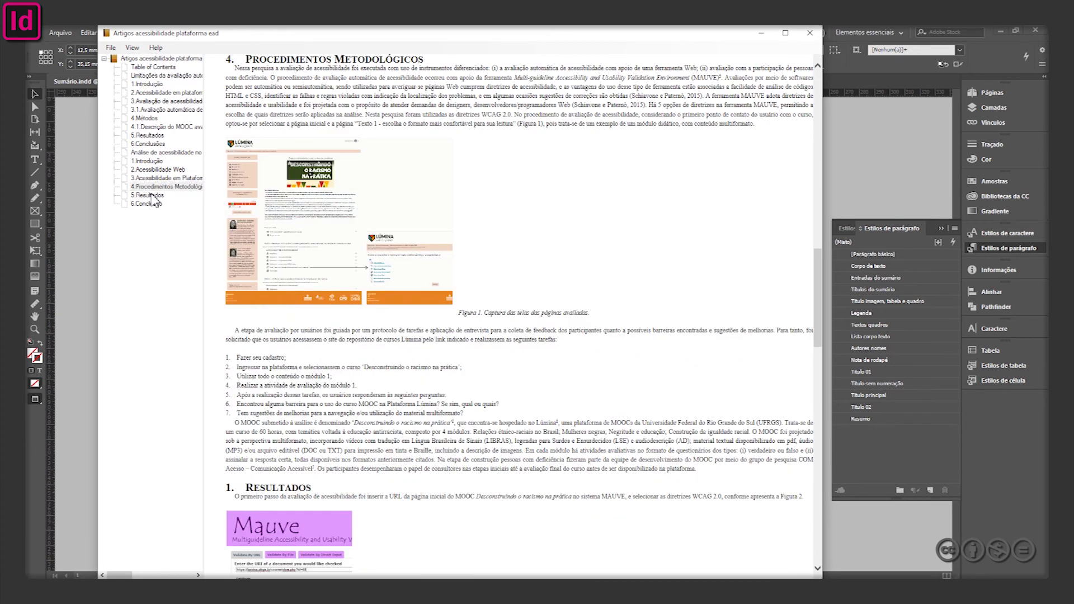
{"action": "left_click", "coordinate": [153, 67]}
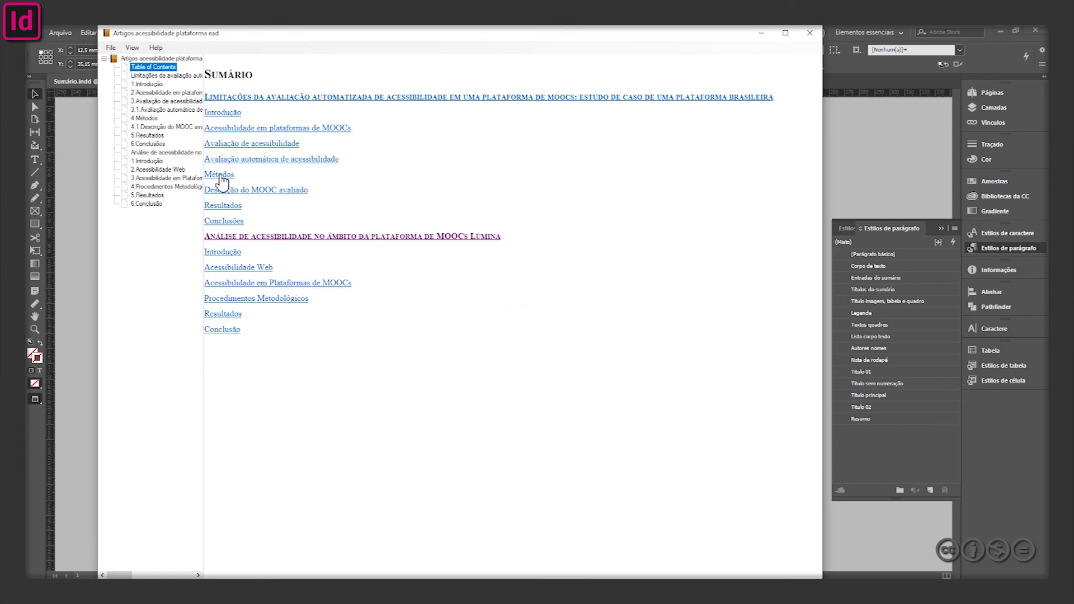
{"action": "left_click", "coordinate": [220, 175]}
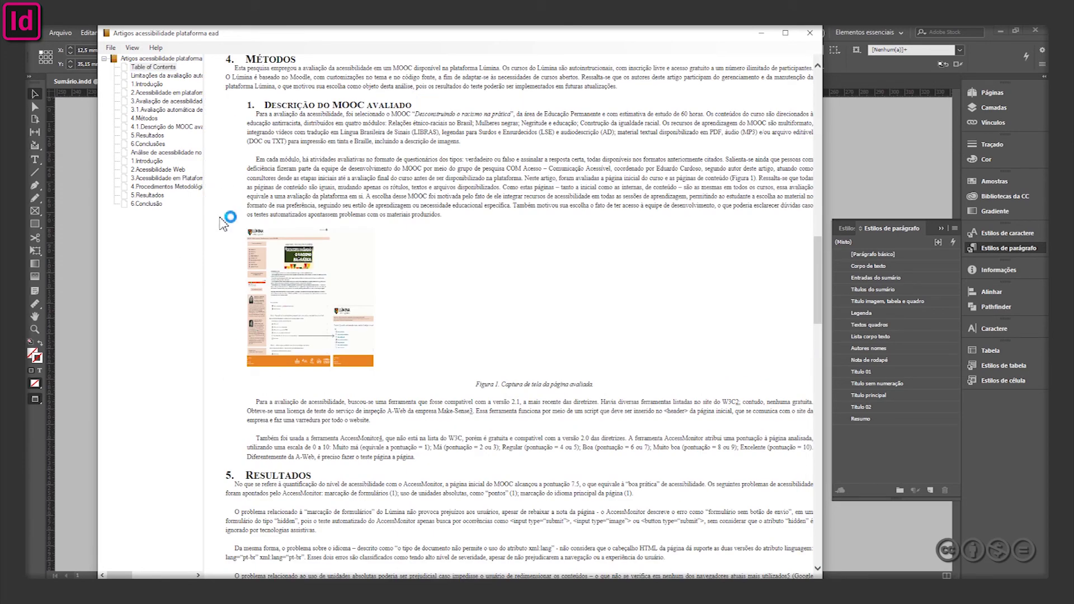
{"action": "left_click", "coordinate": [809, 33]}
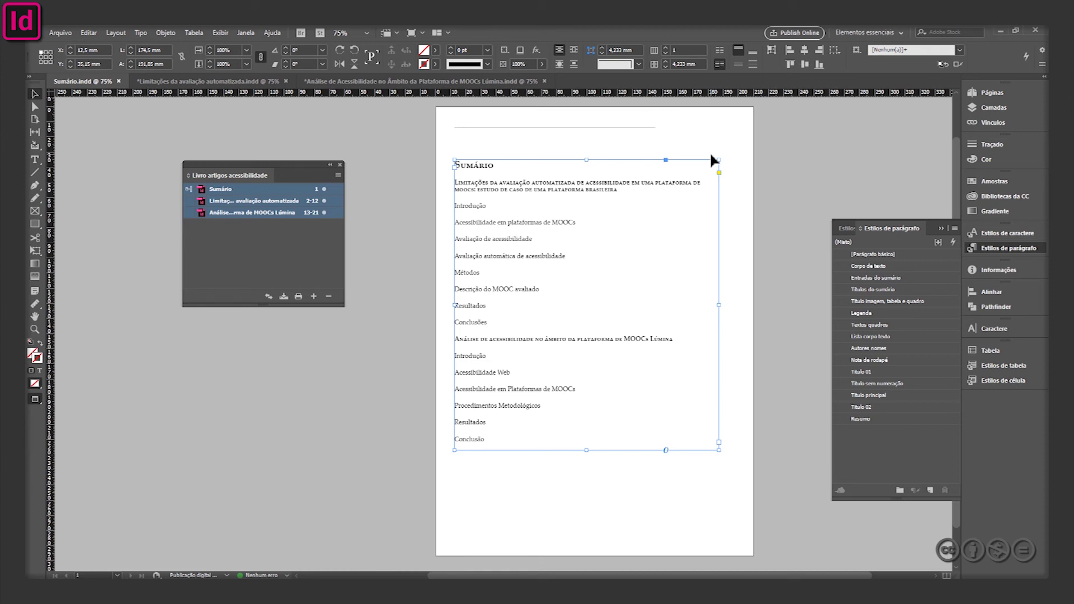
Step: Deselect the book's chapters, switch to the Análise de Acessibilidade document and open its preflight check
{"action": "left_click", "coordinate": [247, 250]}
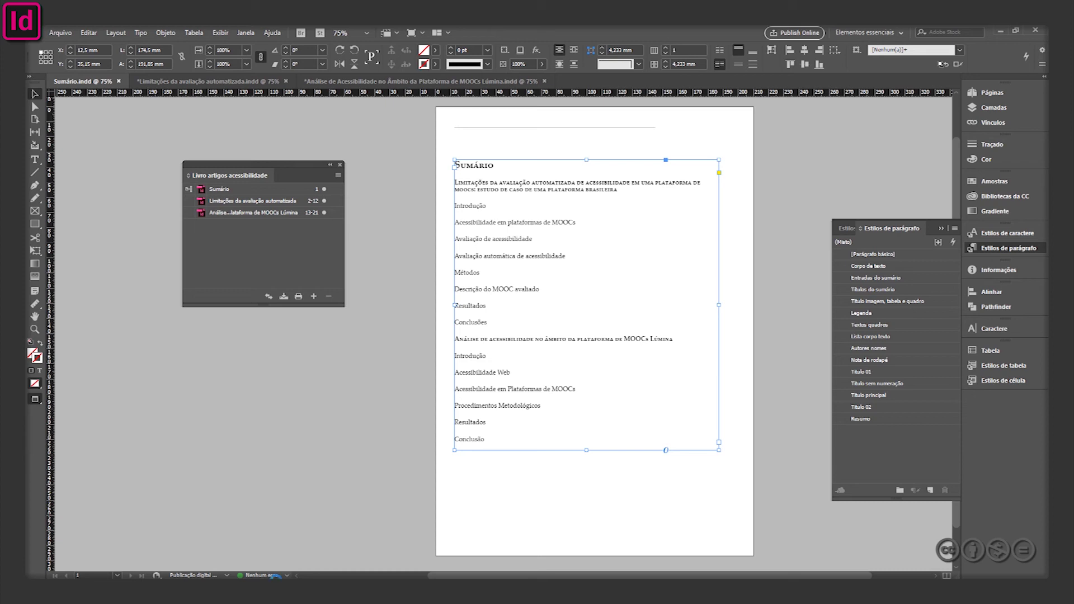
{"action": "left_click", "coordinate": [180, 79]}
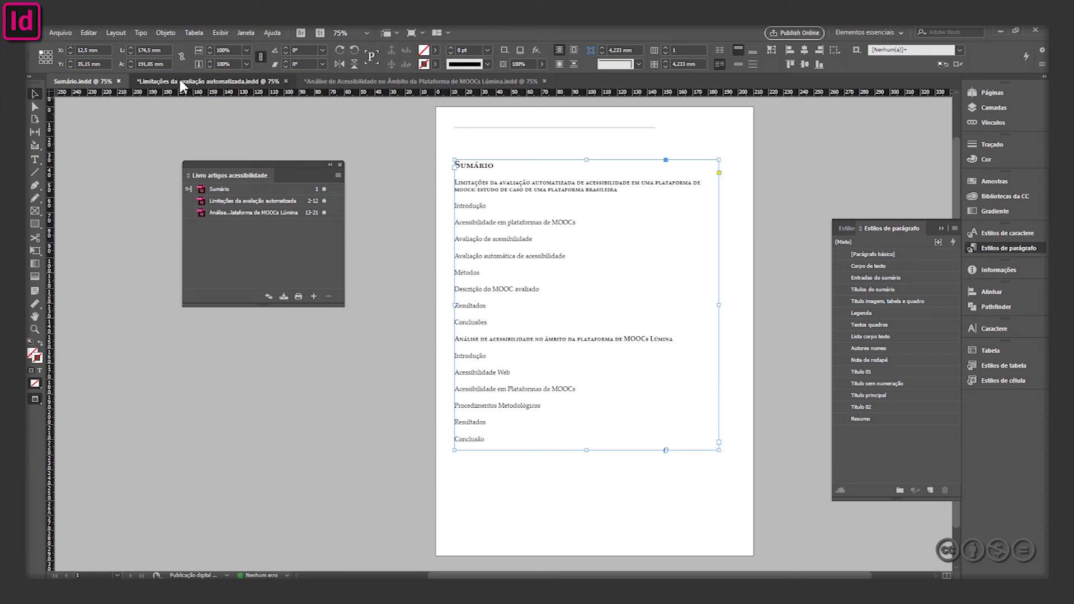
{"action": "left_click", "coordinate": [361, 83]}
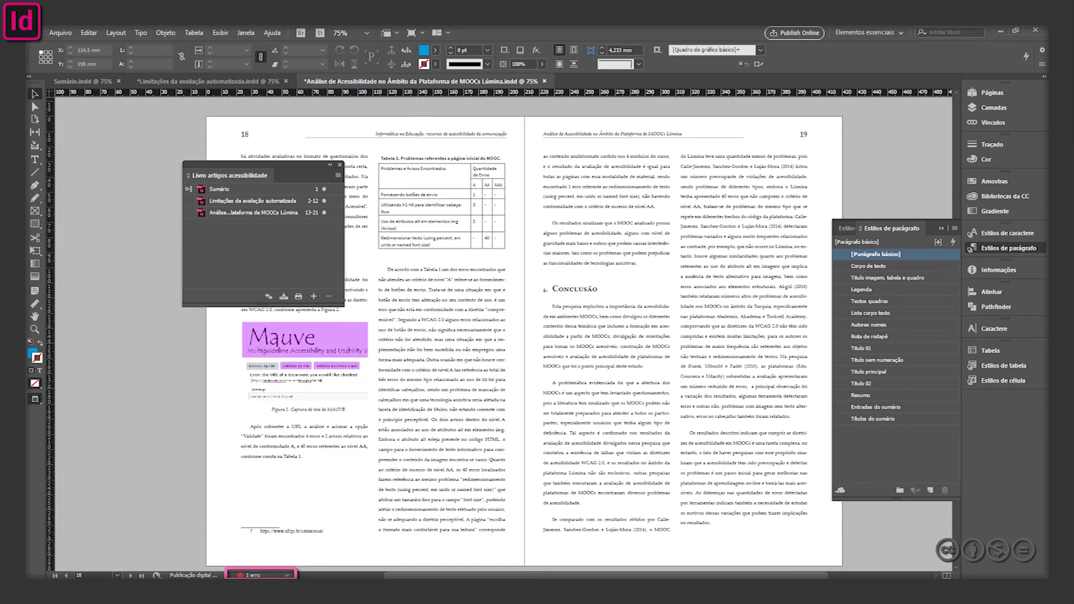
{"action": "left_click", "coordinate": [287, 575]}
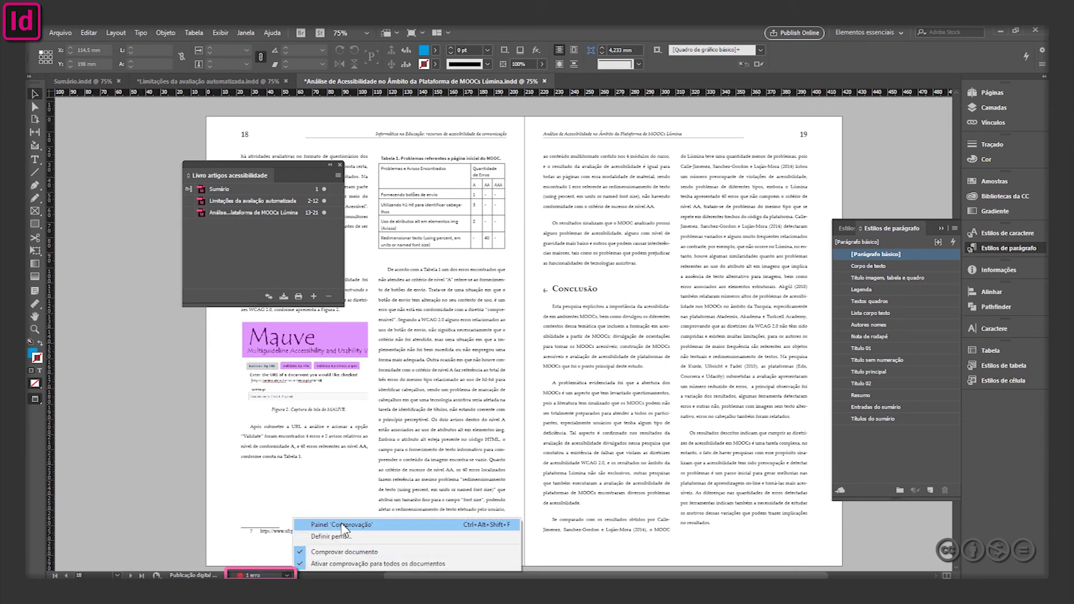
{"action": "left_click", "coordinate": [338, 525]}
Step: Expand the missing font error down to the footnote link that uses Times, and go to that text
{"action": "left_click", "coordinate": [207, 304]}
{"action": "left_click", "coordinate": [249, 315]}
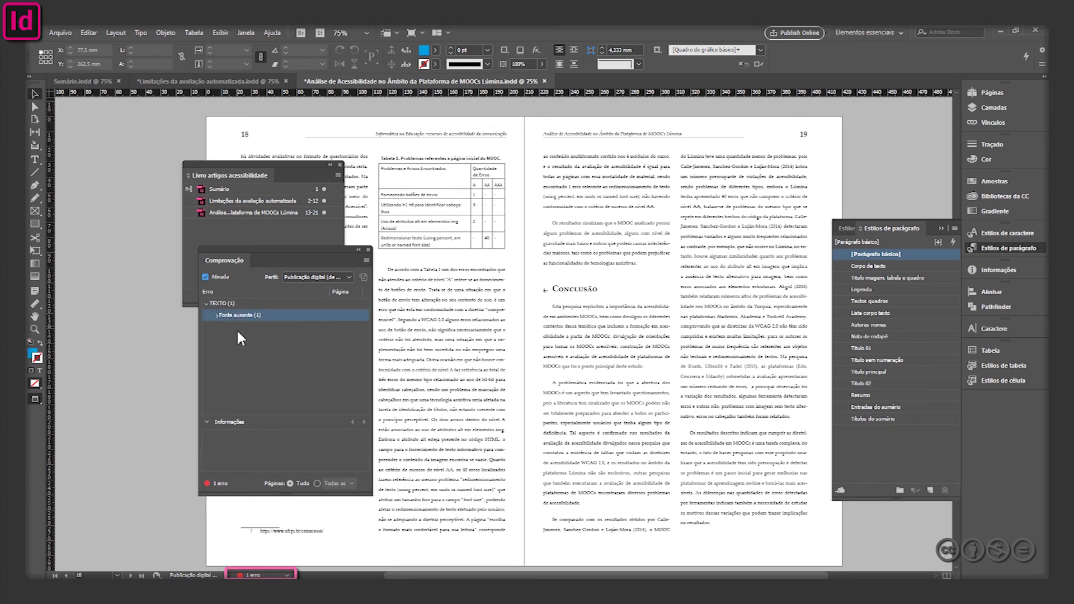
{"action": "left_click", "coordinate": [217, 315]}
{"action": "left_click", "coordinate": [274, 338]}
{"action": "left_click", "coordinate": [286, 448]}
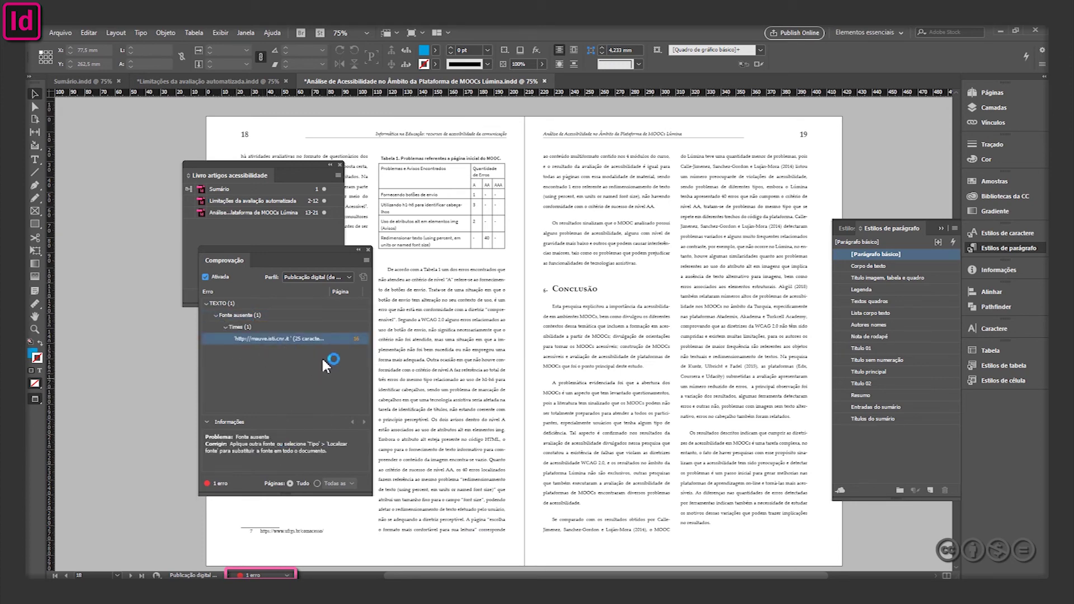
{"action": "left_click", "coordinate": [356, 339]}
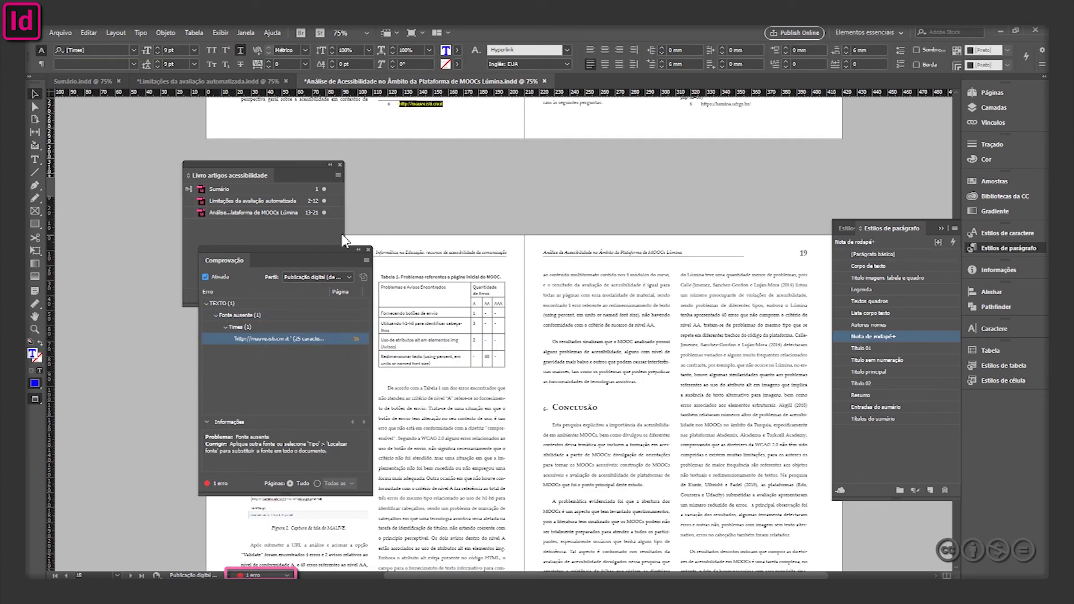
Step: Clear the style overrides on the selected footnote link and close the preflight check
{"action": "scroll", "coordinate": [413, 254], "scroll_direction": "up", "scroll_amount": 3}
{"action": "left_click", "coordinate": [915, 490]}
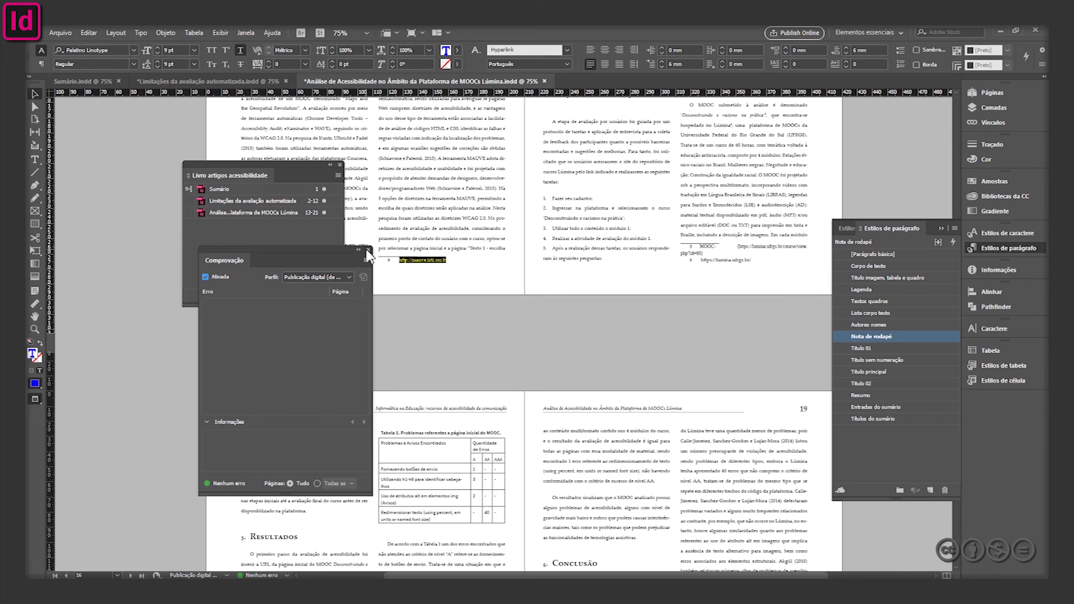
{"action": "left_click", "coordinate": [368, 251]}
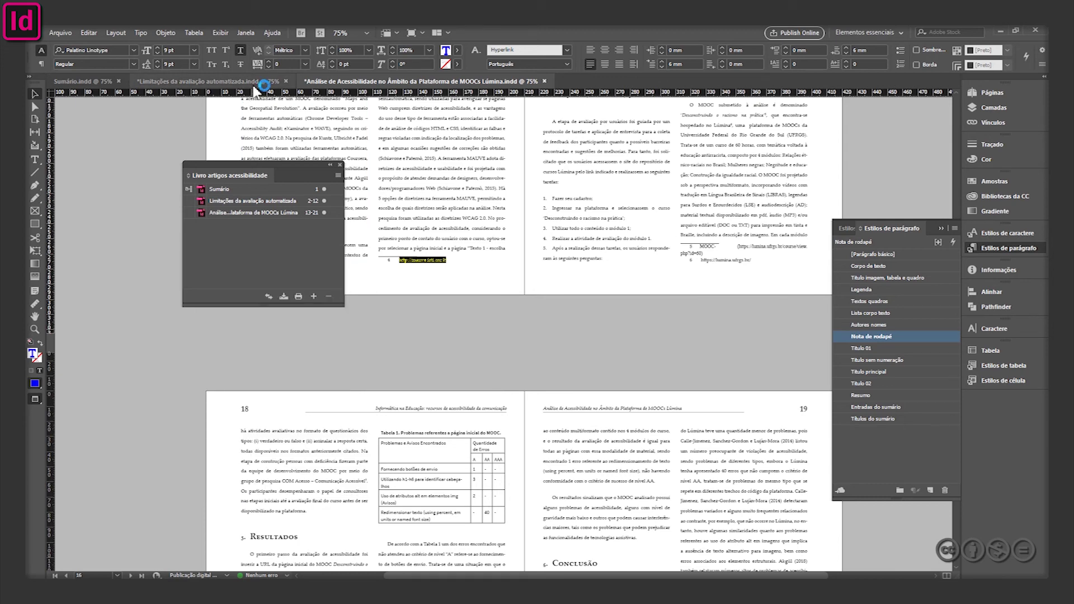
Step: Open the preflight check for the Limitações da avaliação automatizada document and go to the footnote link with the missing Times font
{"action": "left_click", "coordinate": [287, 575]}
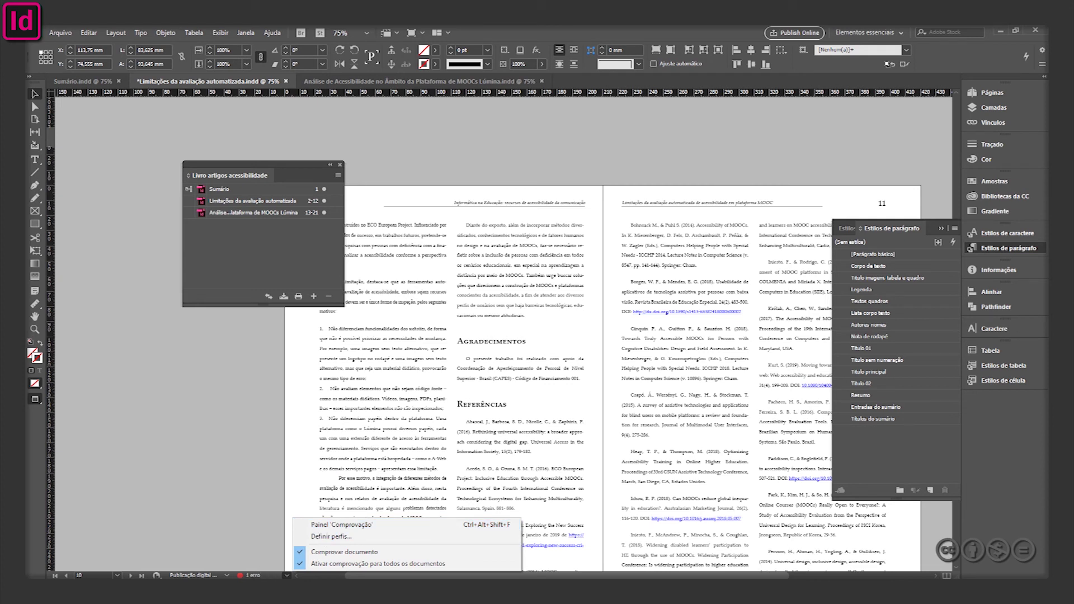
{"action": "left_click", "coordinate": [334, 524]}
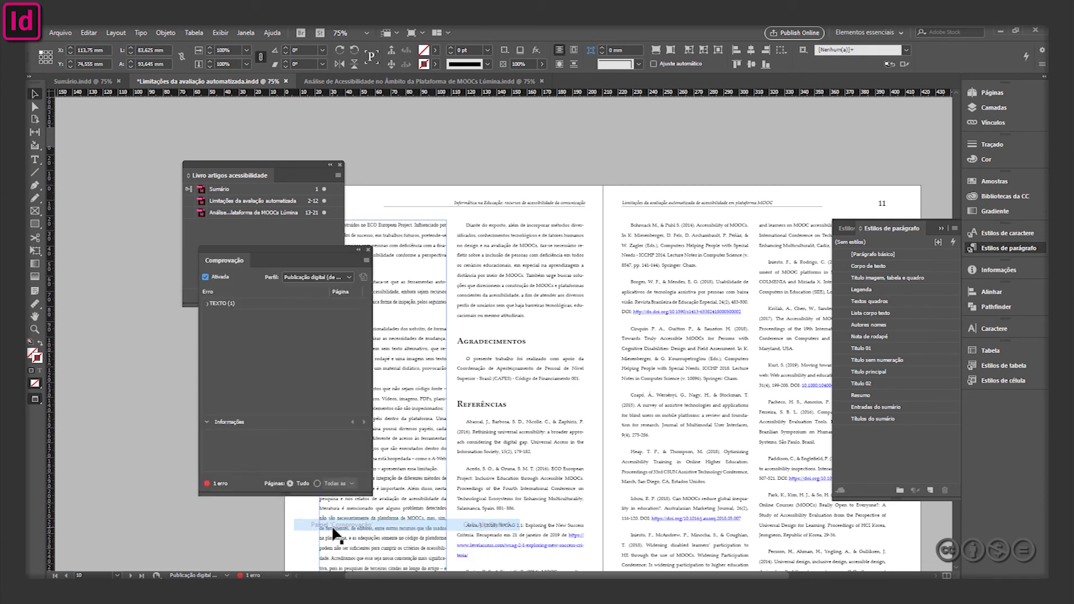
{"action": "left_click", "coordinate": [217, 315]}
{"action": "left_click", "coordinate": [225, 327]}
{"action": "left_click", "coordinate": [250, 337]}
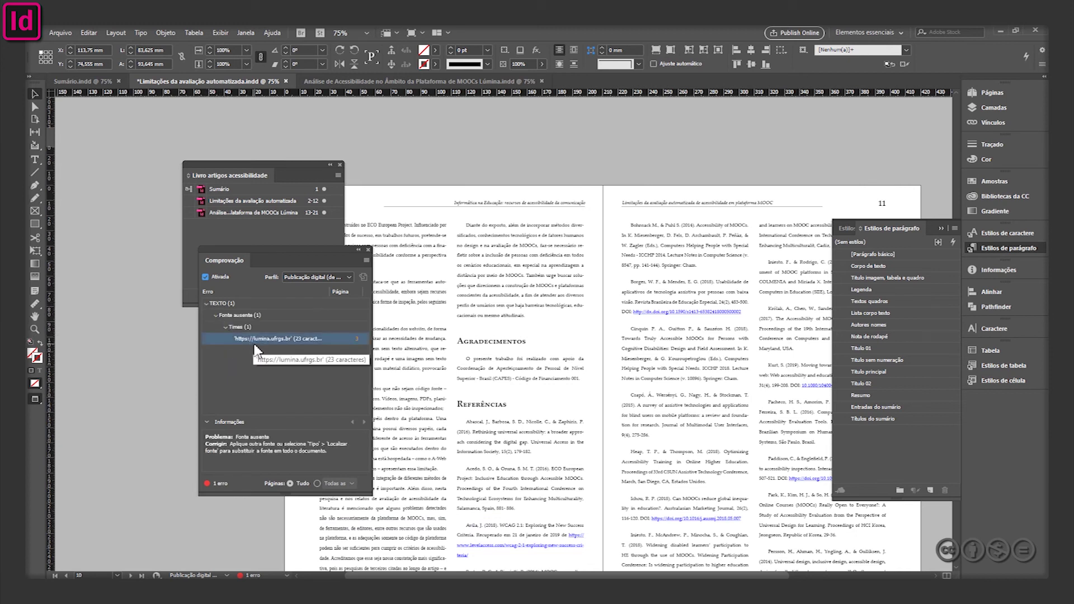
{"action": "left_click", "coordinate": [357, 339]}
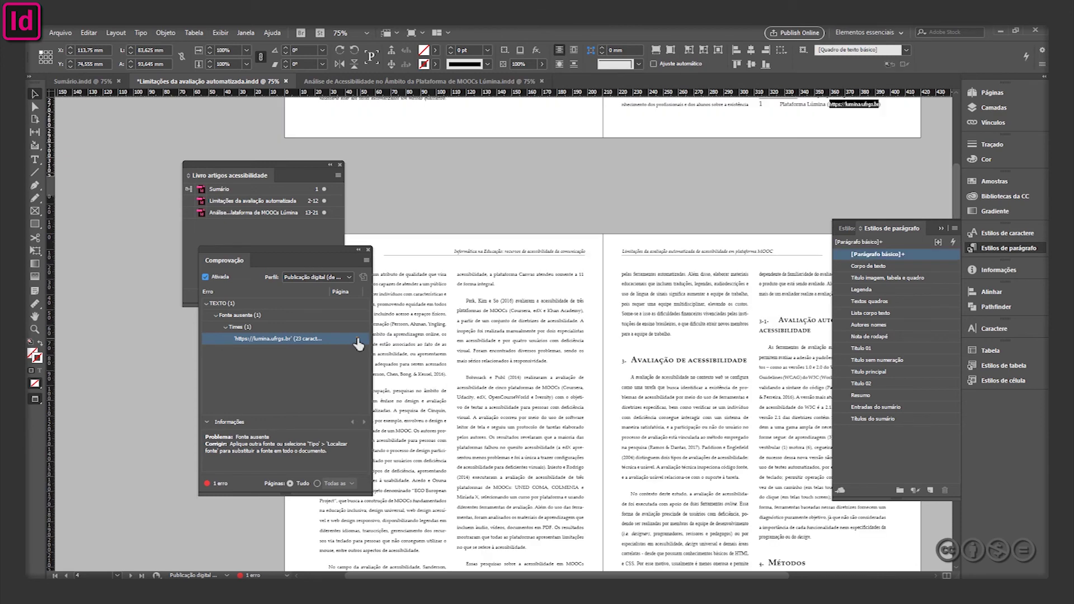
Step: Place the cursor in the footnote link and review the basic character formats of the [Parágrafo básico] paragraph style
{"action": "left_click", "coordinate": [863, 104]}
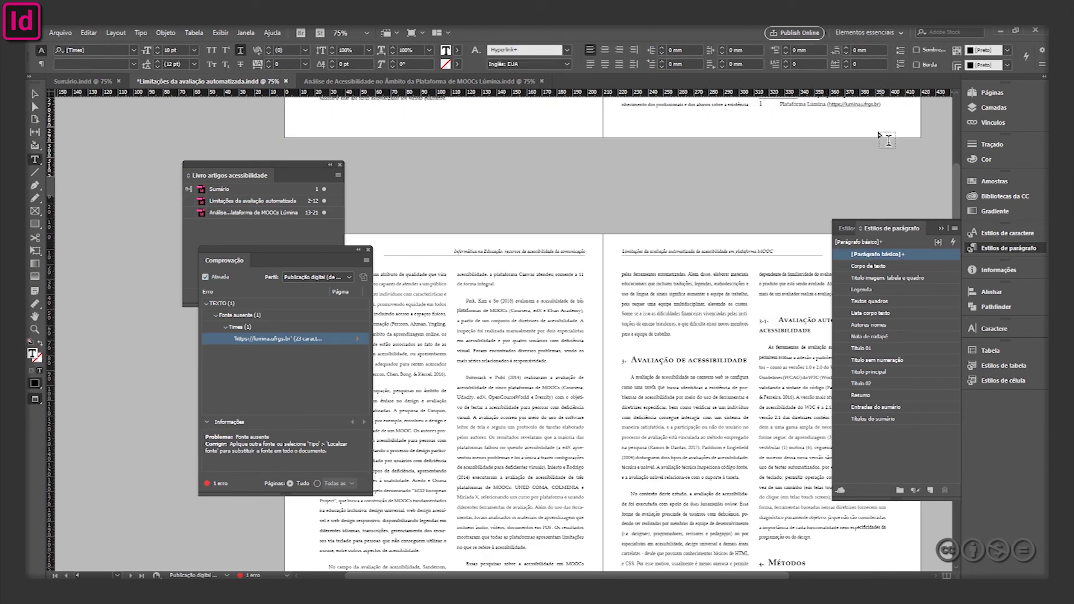
{"action": "scroll", "coordinate": [879, 130], "scroll_direction": "up", "scroll_amount": 1}
{"action": "left_click", "coordinate": [893, 253]}
{"action": "double_click", "coordinate": [893, 258]}
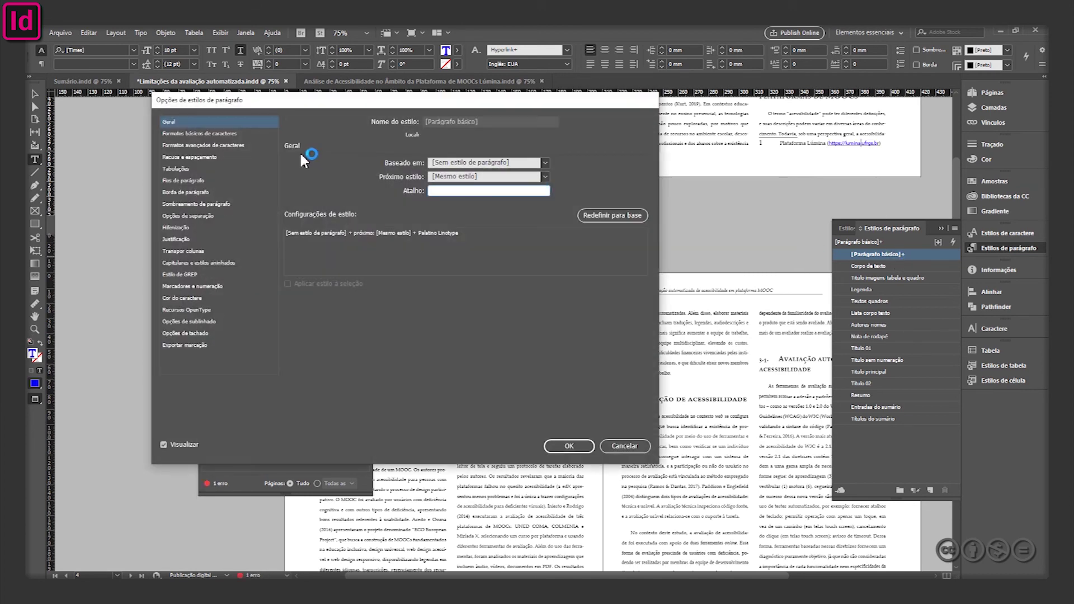
{"action": "left_click", "coordinate": [226, 135]}
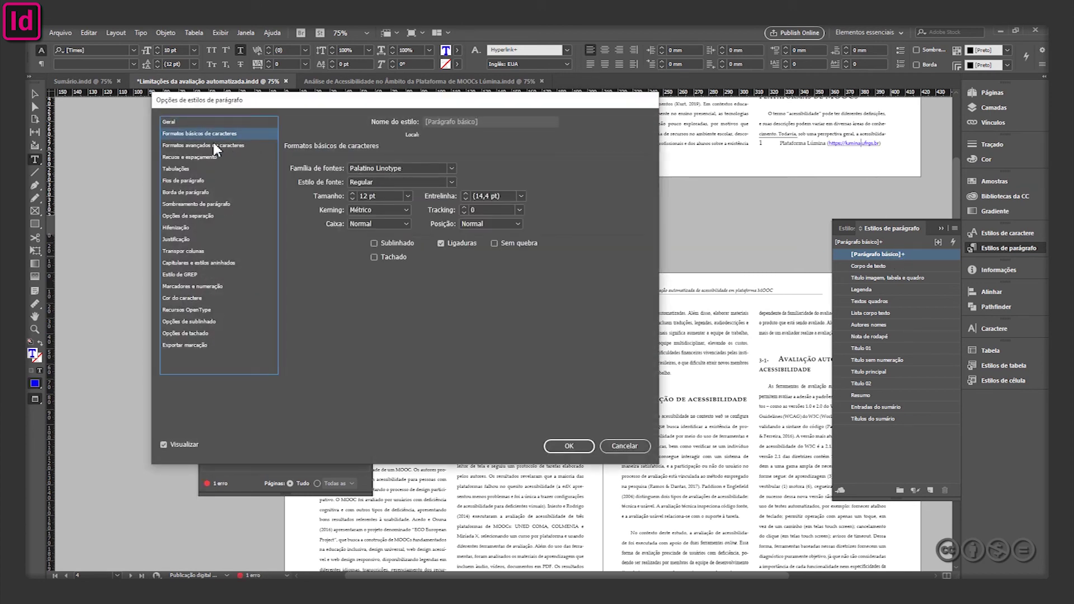
{"action": "left_click", "coordinate": [185, 123]}
{"action": "left_click", "coordinate": [579, 446]}
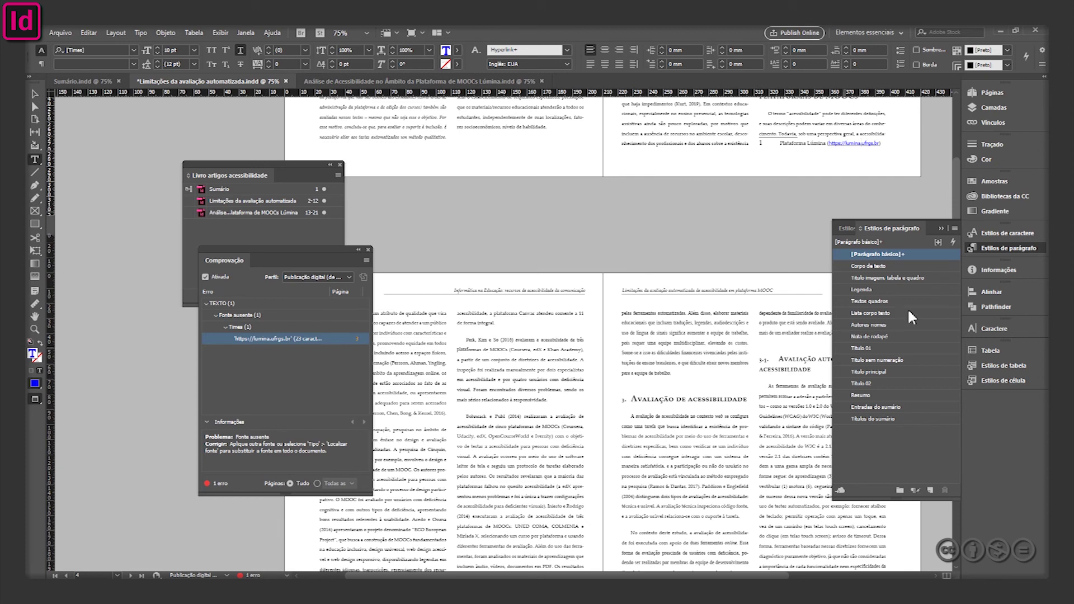
Step: Clear the footnote's style overrides, apply the Nota de rodapé paragraph style to the whole footnote, and close the preflight check
{"action": "left_click", "coordinate": [914, 493]}
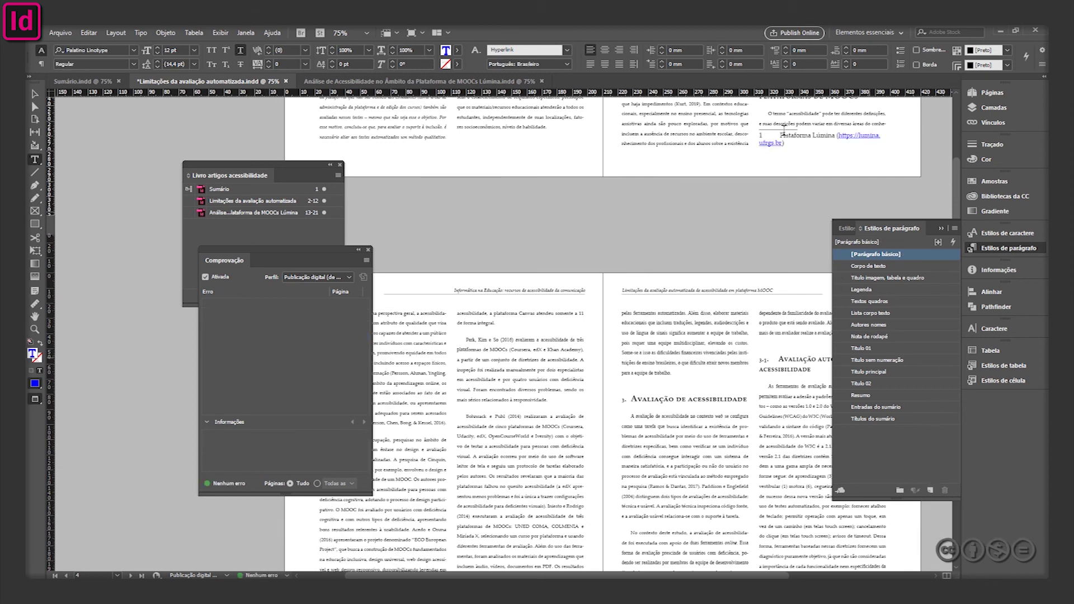
{"action": "key", "text": "ctrl+a"}
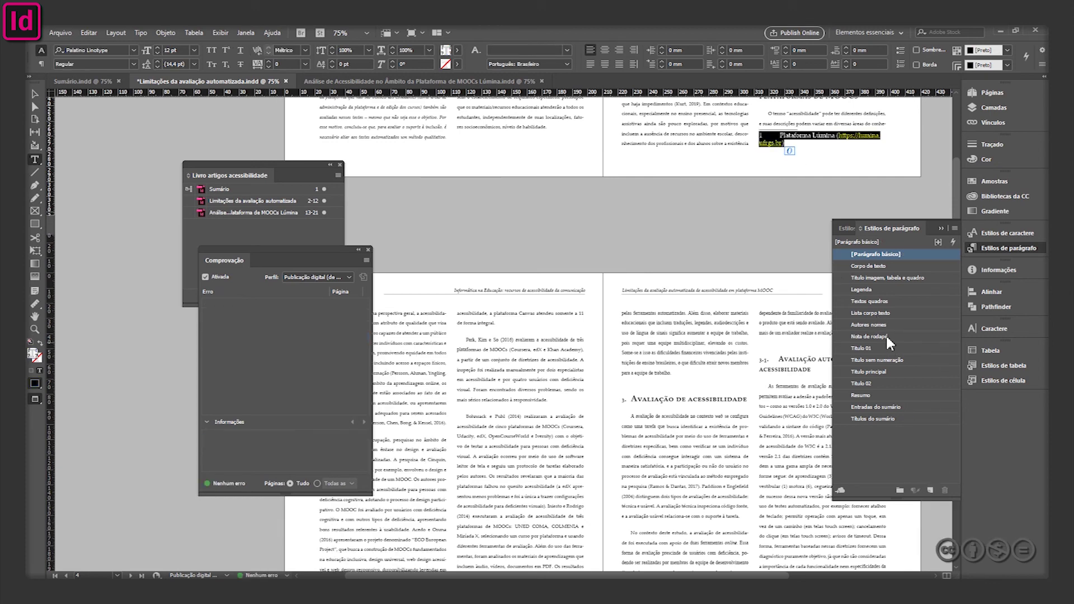
{"action": "left_click", "coordinate": [888, 337]}
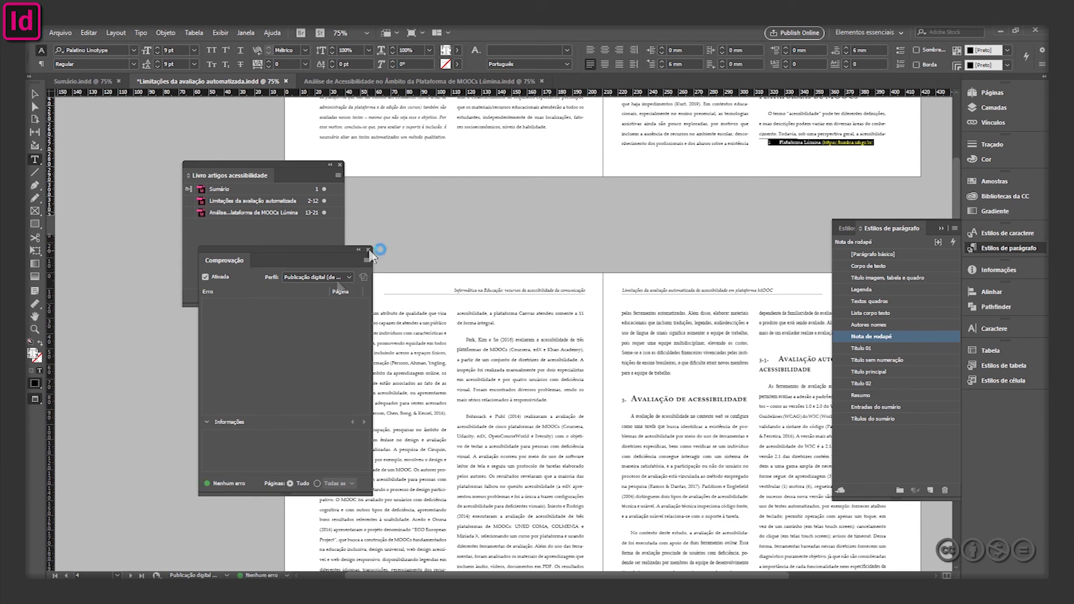
{"action": "left_click", "coordinate": [368, 250]}
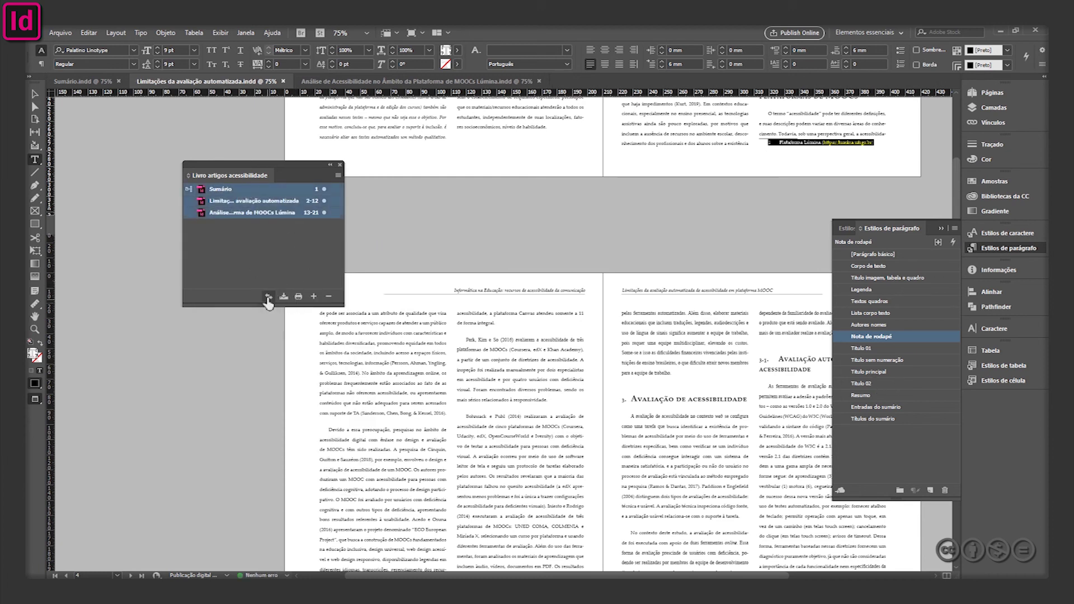
Step: Synchronize the selected documents of the Livro artigos acessibilidade book and export the book as a reflowable EPUB, keeping the existing export options
{"action": "left_click", "coordinate": [268, 297]}
{"action": "left_click", "coordinate": [338, 175]}
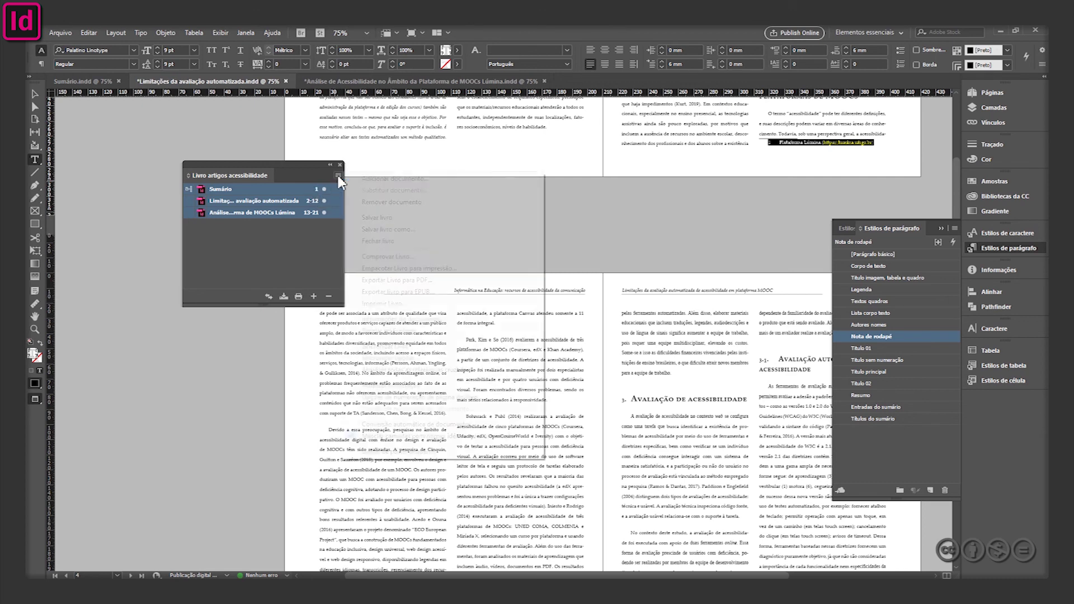
{"action": "left_click", "coordinate": [396, 292]}
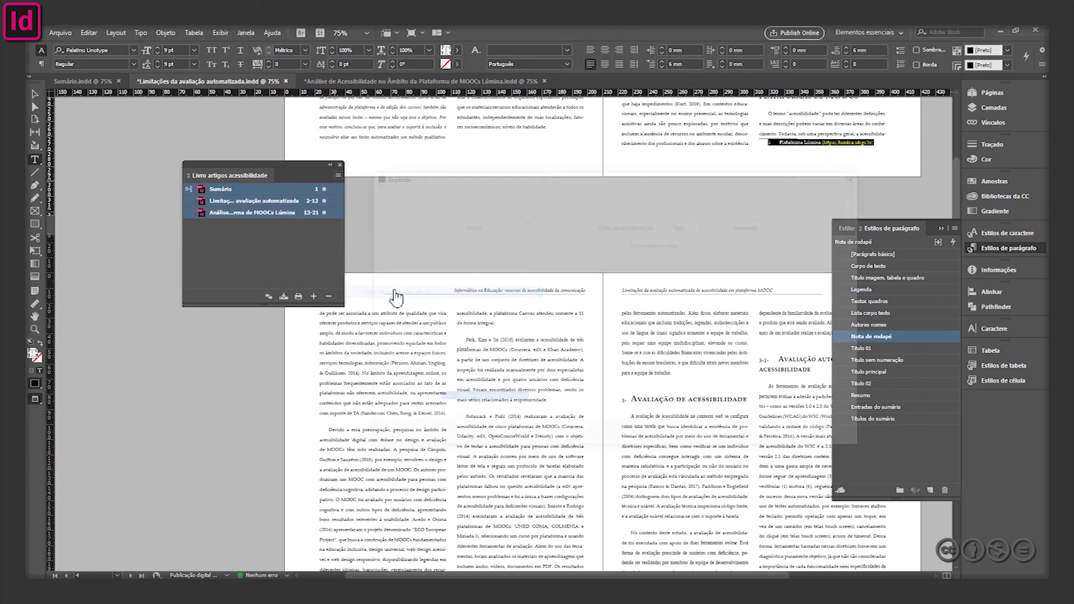
{"action": "key", "text": "Return"}
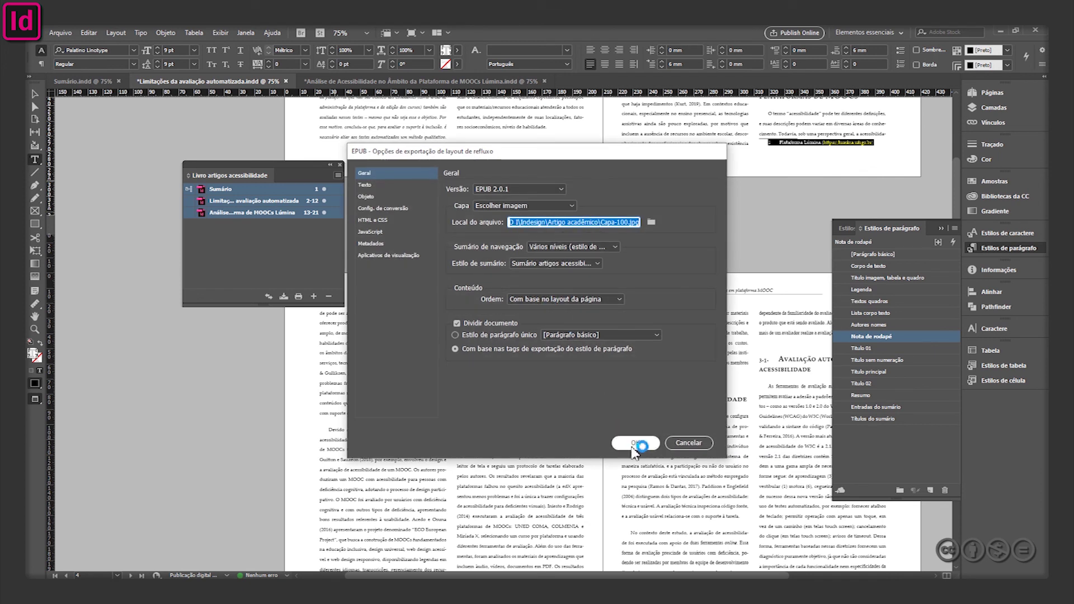
{"action": "left_click", "coordinate": [636, 443]}
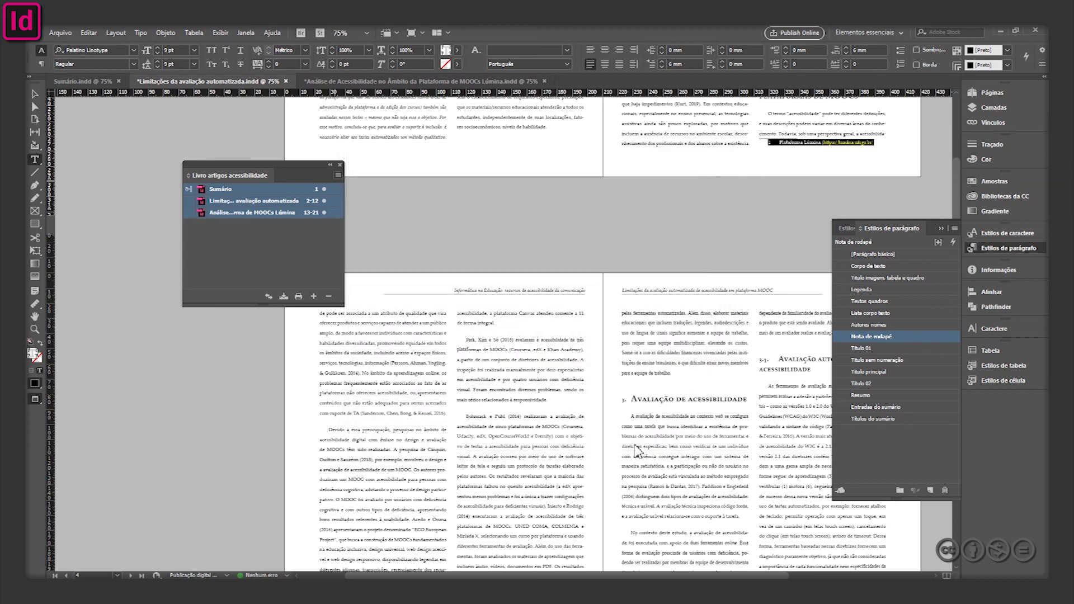
Step: Examine the details of the EPUB export warnings, dismiss them and close the EPUB reader
{"action": "left_click_drag", "start_coordinate": [493, 291], "coordinate": [399, 271]}
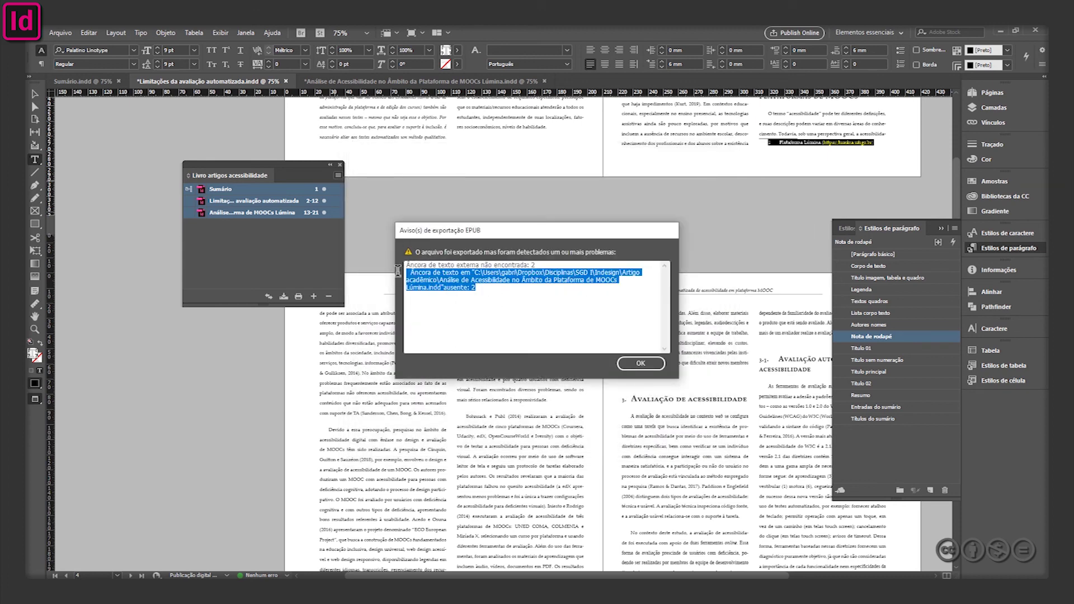
{"action": "left_click", "coordinate": [493, 293]}
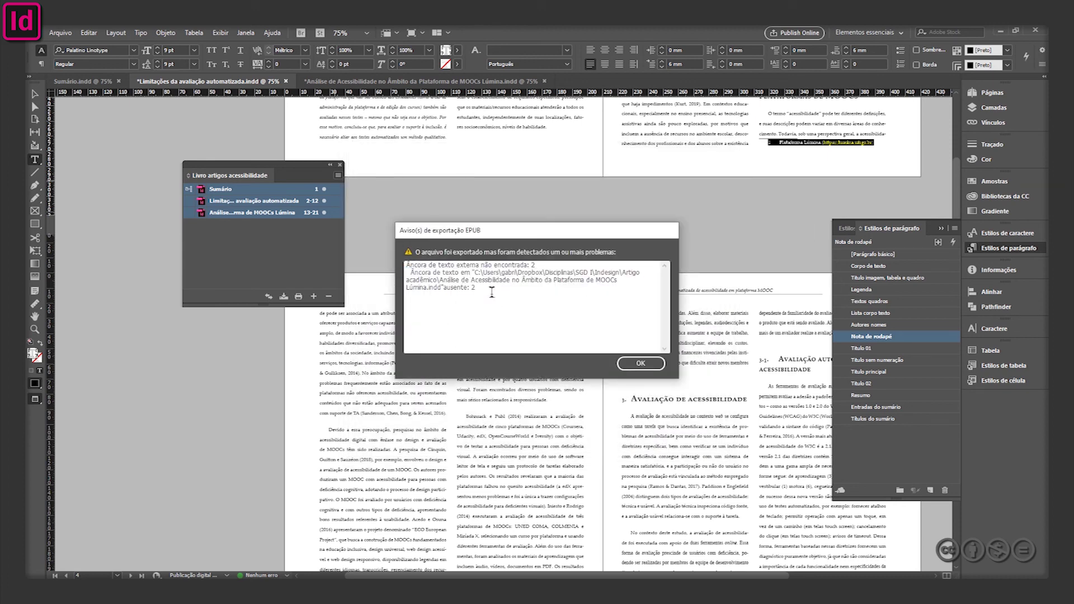
{"action": "left_click_drag", "start_coordinate": [476, 288], "coordinate": [401, 269]}
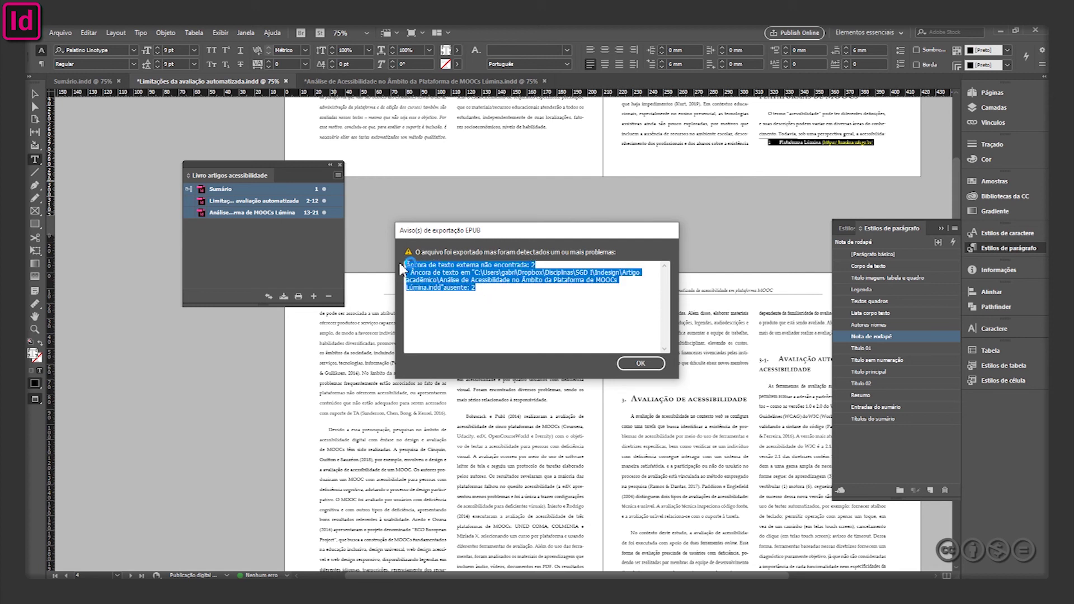
{"action": "left_click", "coordinate": [484, 286]}
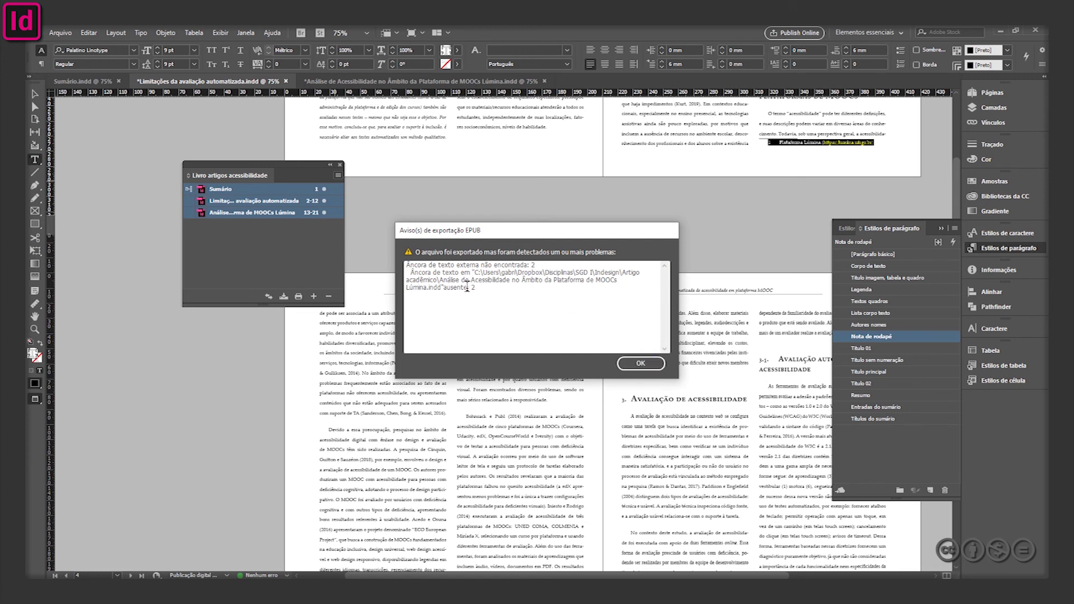
{"action": "left_click_drag", "start_coordinate": [439, 275], "coordinate": [507, 275]}
{"action": "left_click", "coordinate": [638, 364]}
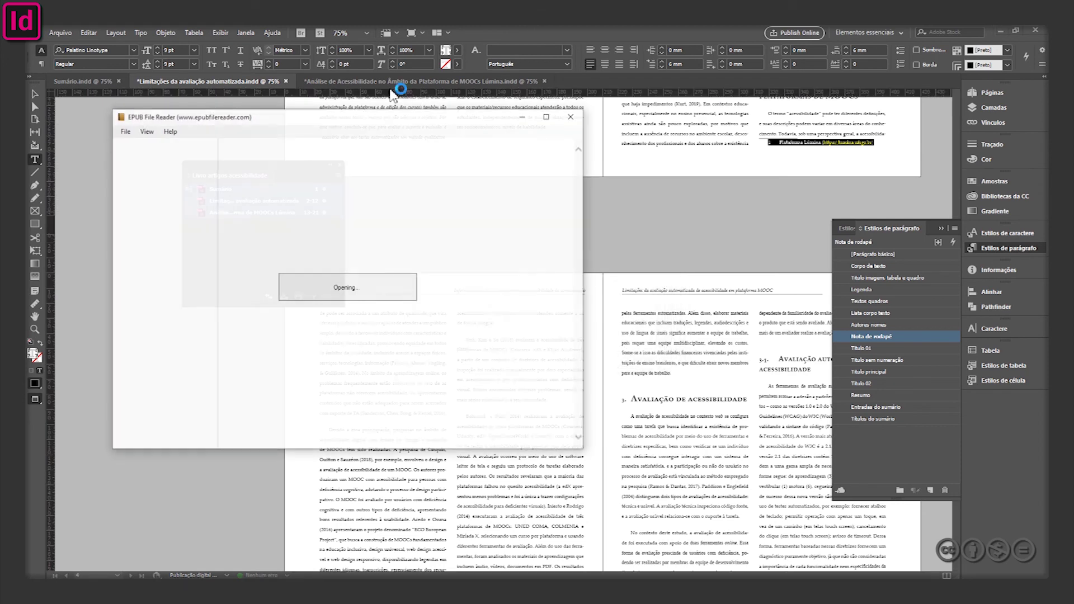
{"action": "left_click", "coordinate": [570, 115]}
Step: Switch to the Análise de Acessibilidade no Âmbito da Plataforma de MOOCs Lúmina document and check its list of cross-references
{"action": "left_click", "coordinate": [433, 81]}
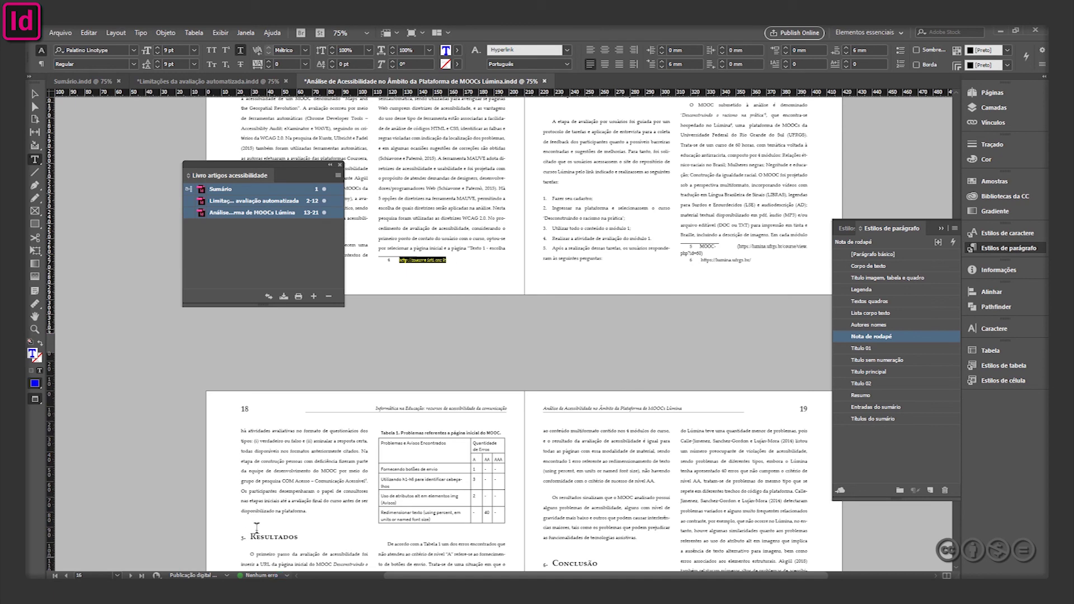
{"action": "left_click", "coordinate": [245, 33]}
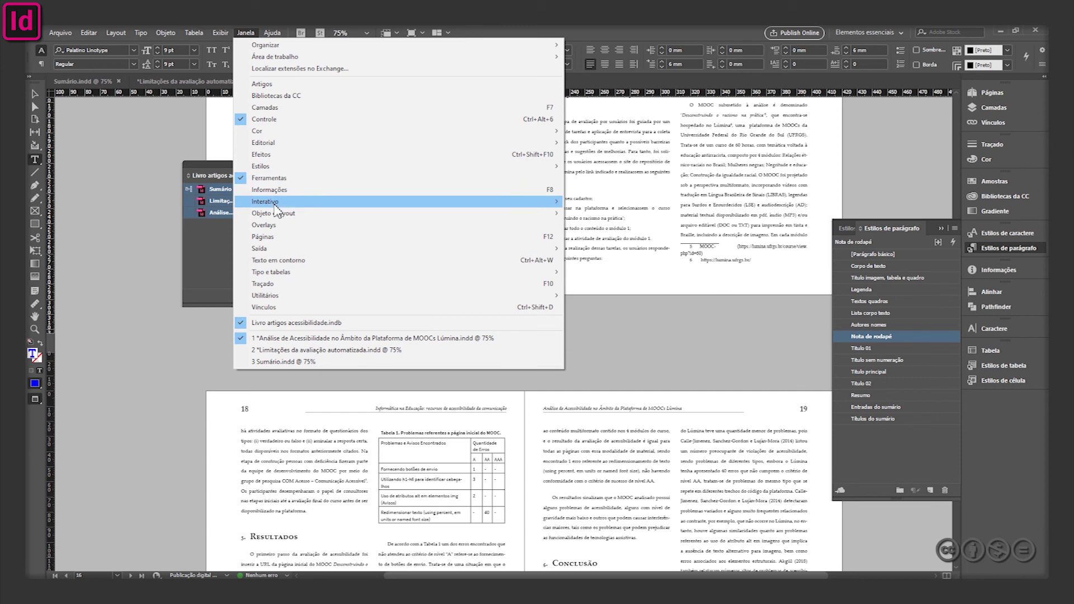
{"action": "mouse_move", "coordinate": [285, 272]}
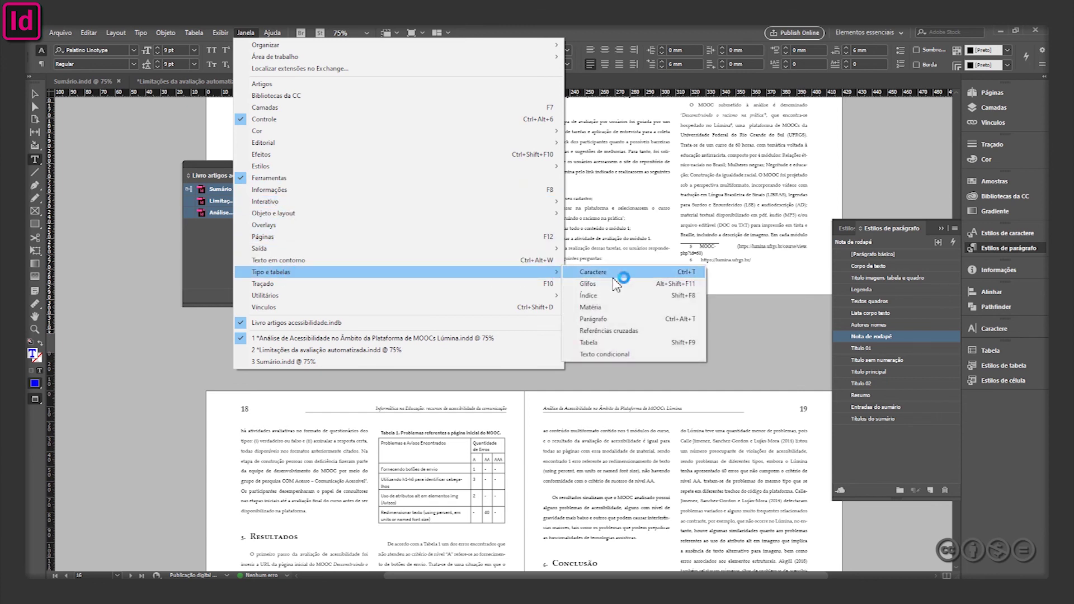
{"action": "left_click", "coordinate": [618, 331]}
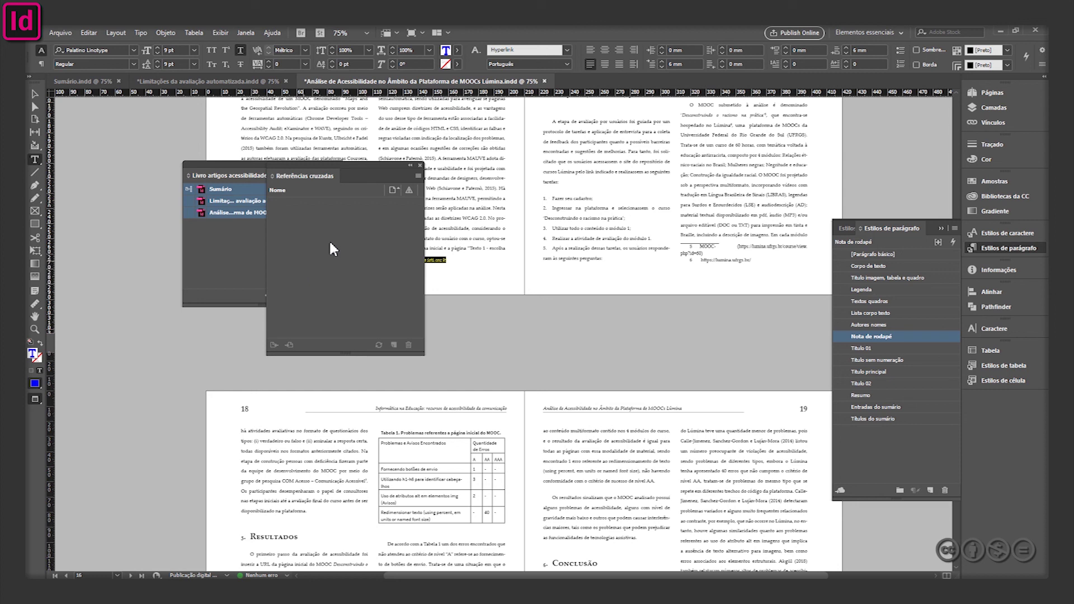
{"action": "left_click", "coordinate": [420, 165]}
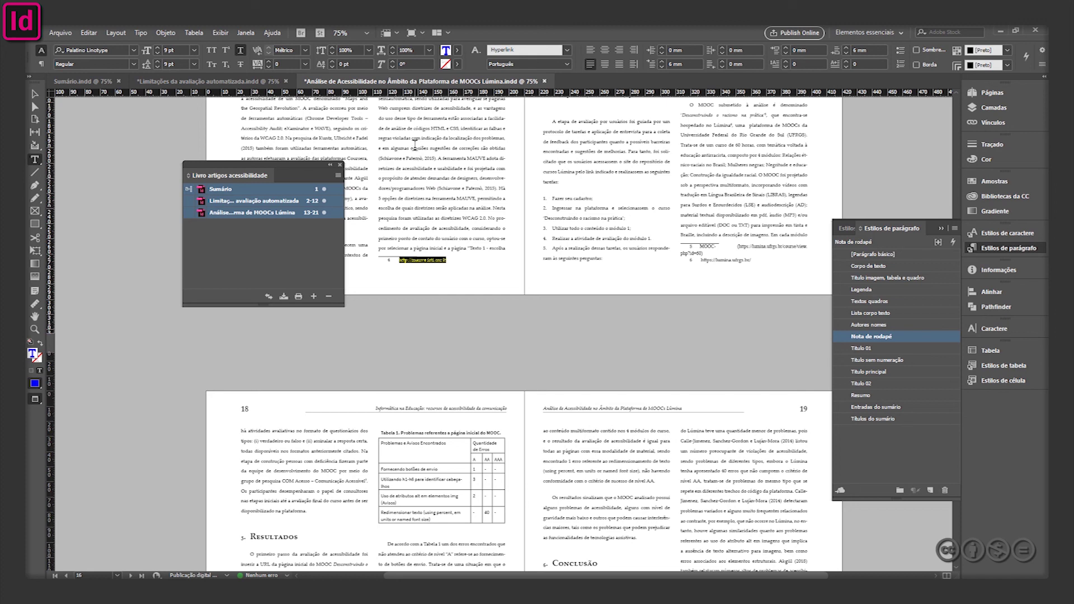
Step: Recheck the cross-references list, close it, and save the Análise de Acessibilidade document
{"action": "left_click", "coordinate": [245, 33]}
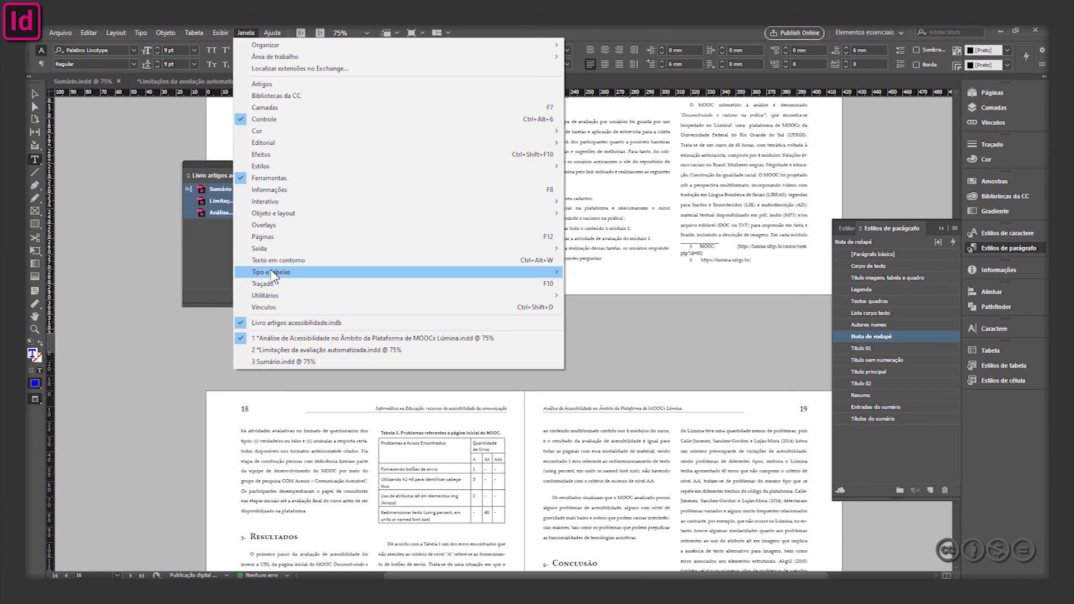
{"action": "mouse_move", "coordinate": [273, 272]}
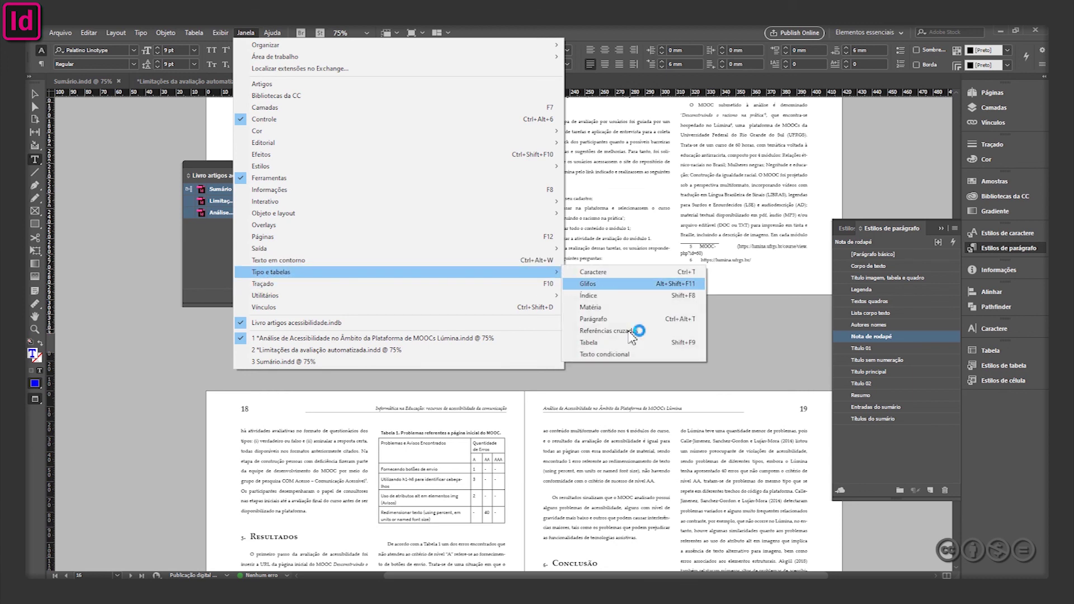
{"action": "left_click", "coordinate": [630, 331]}
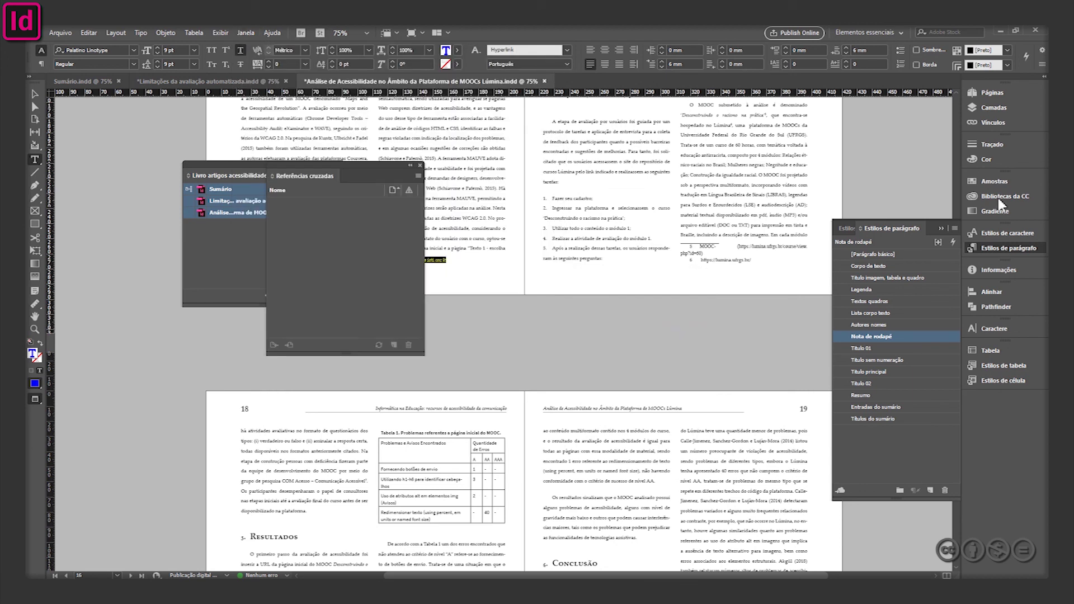
{"action": "left_click_drag", "start_coordinate": [327, 176], "coordinate": [311, 154]}
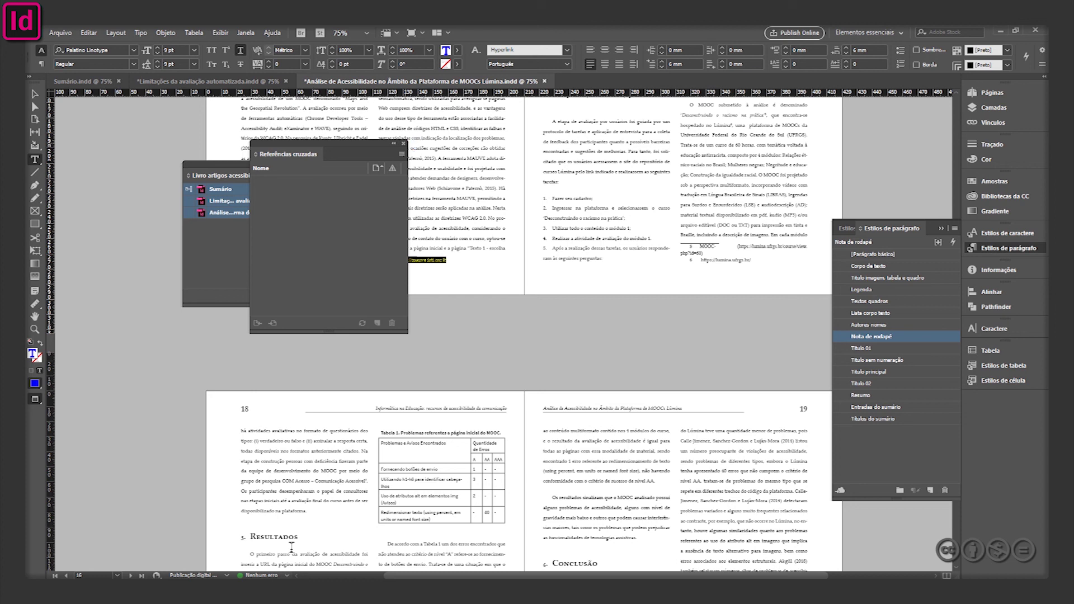
{"action": "left_click", "coordinate": [403, 143]}
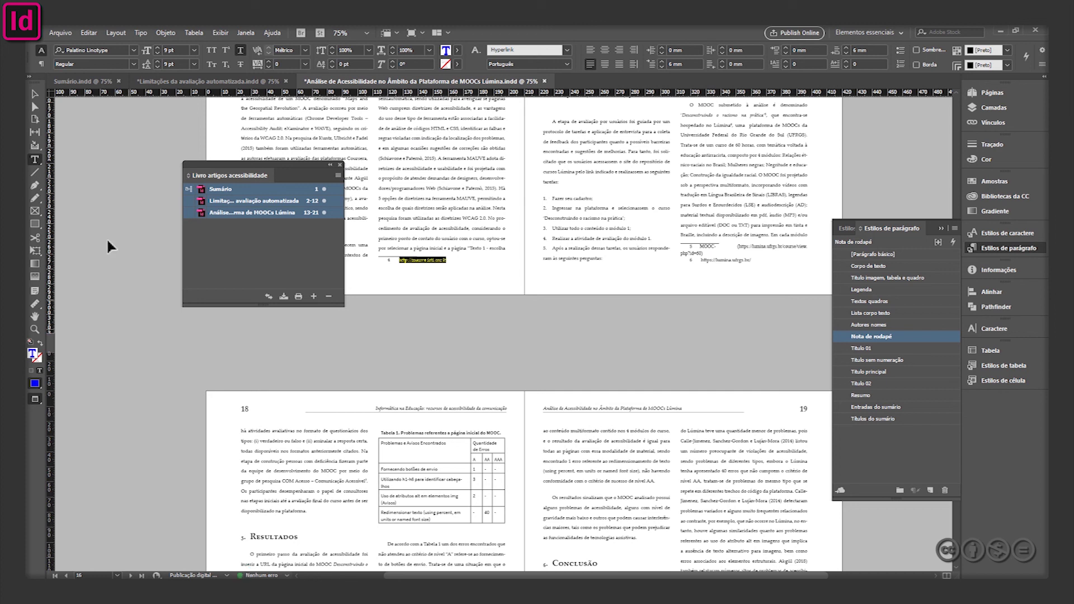
{"action": "key", "text": "ctrl+s"}
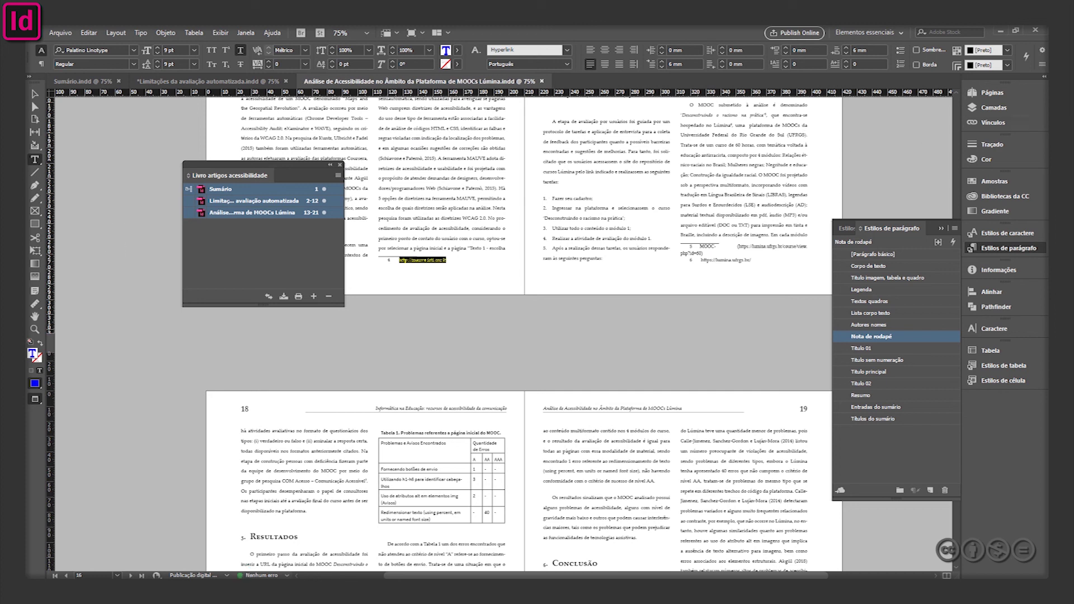